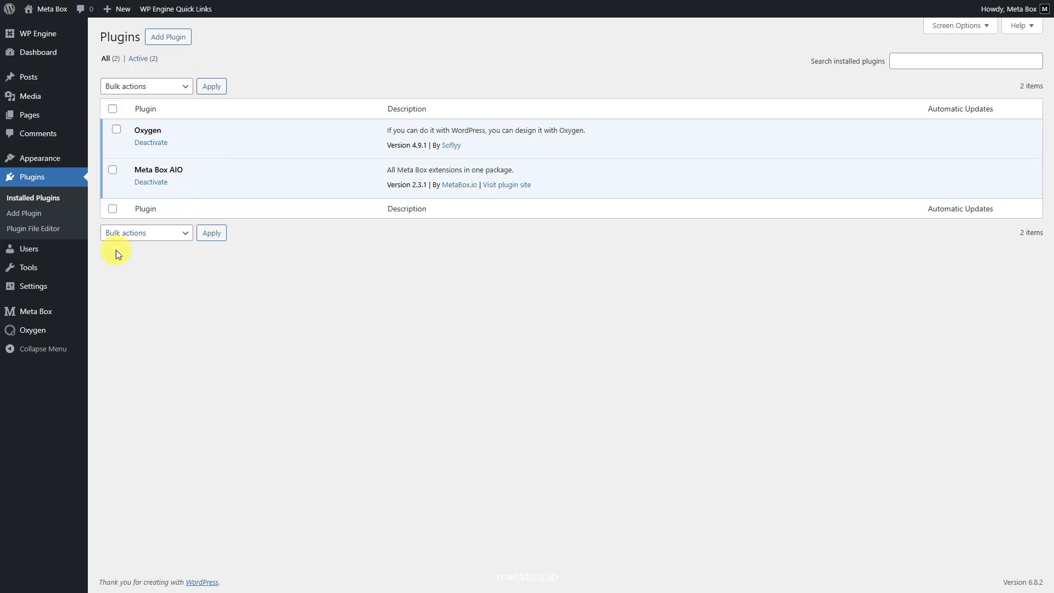
Open the Meta Box extensions list and look through which extensions are enabled
mouse_move(114, 307)
left_click(118, 422)
scroll(217, 297, "down", 1)
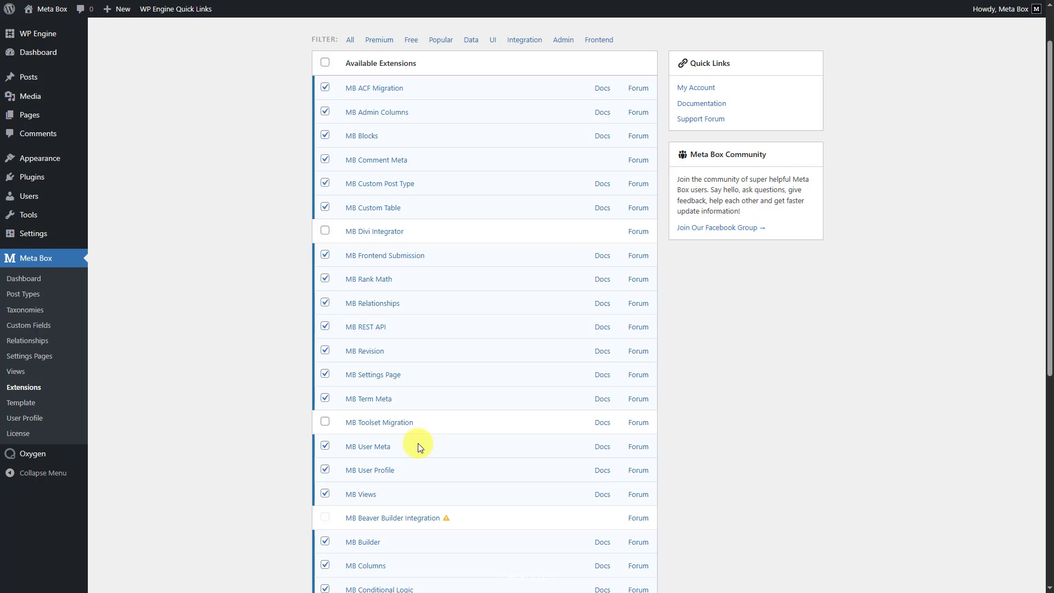
scroll(417, 443, "down", 3)
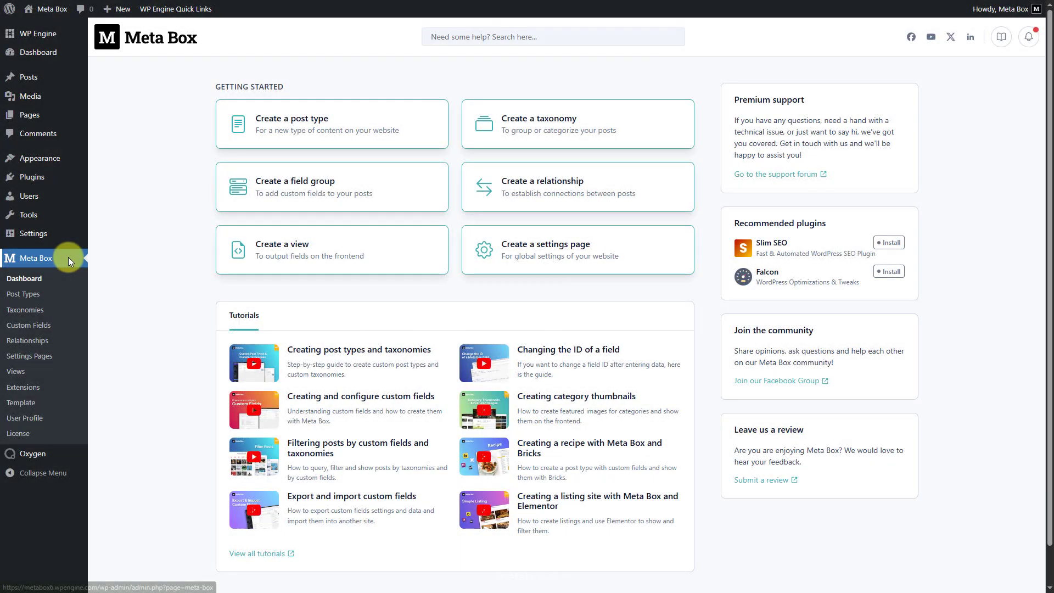
Start a new Meta Box post type with the plural name Departments and the singular name Department
left_click(28, 294)
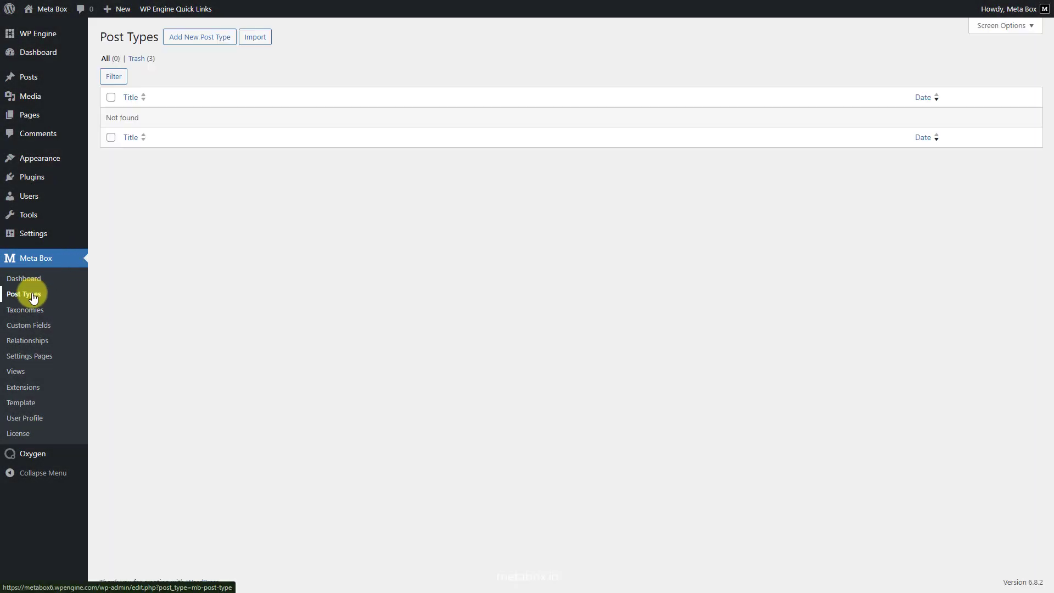
left_click(202, 38)
left_click(521, 121)
type("Departments")
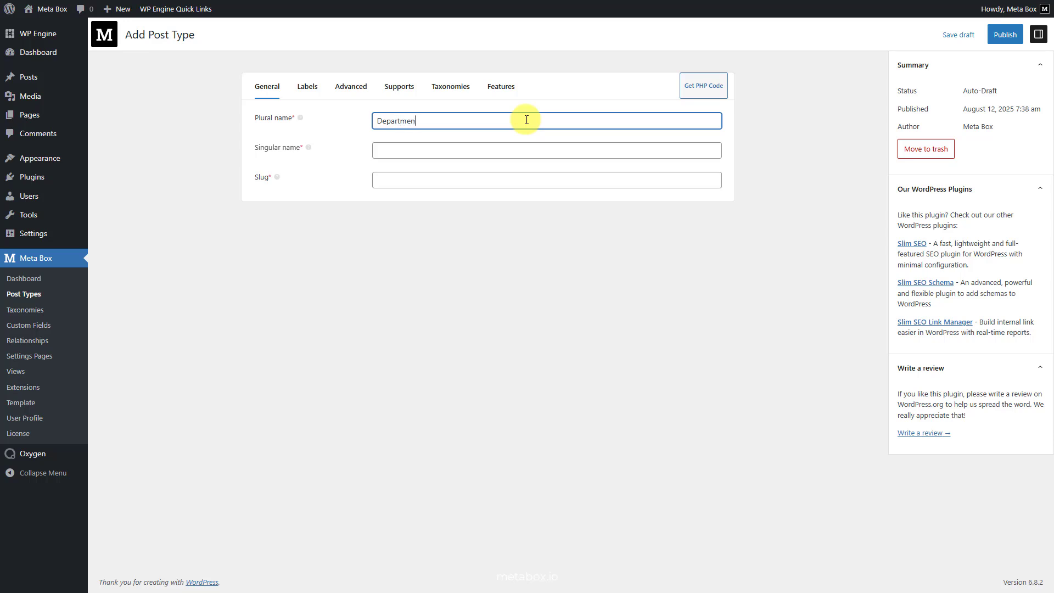
left_click(512, 149)
type("Department")
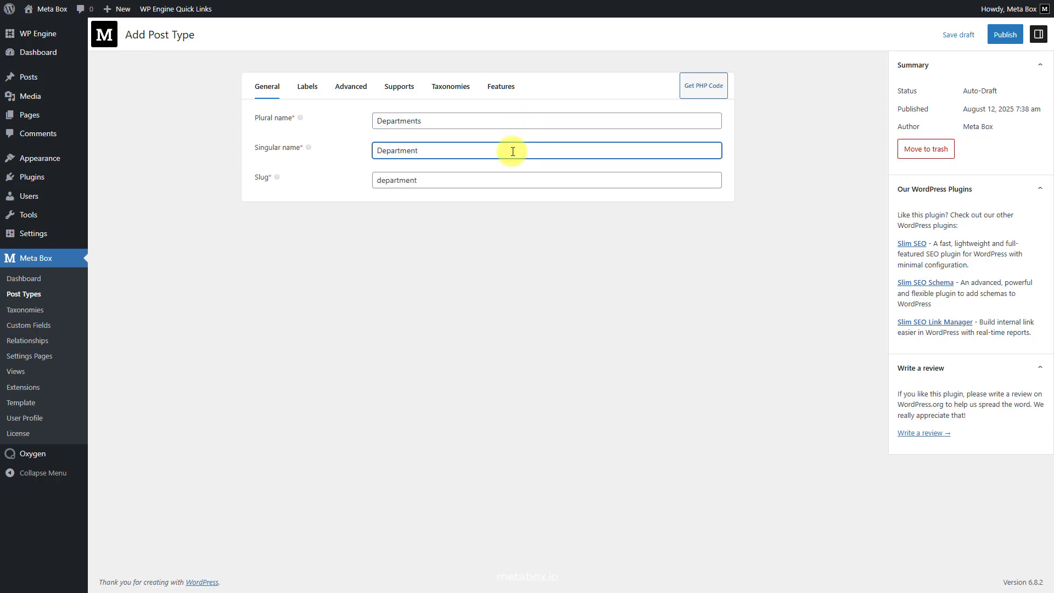
Give the Departments post type the networking Dashicon and publish it
left_click(351, 86)
left_click(459, 407)
type("net")
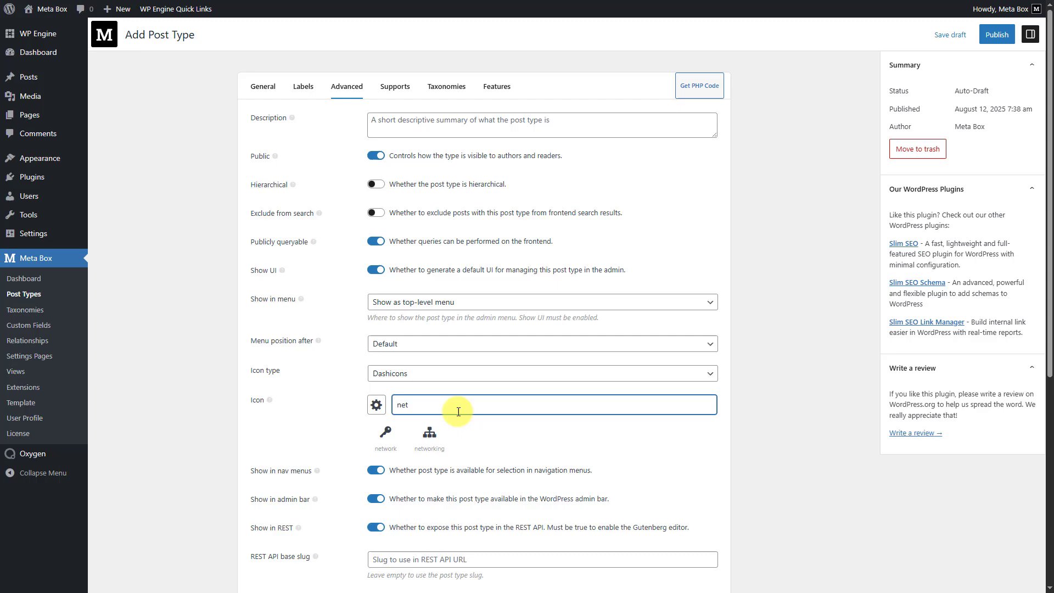
left_click(429, 434)
left_click(995, 35)
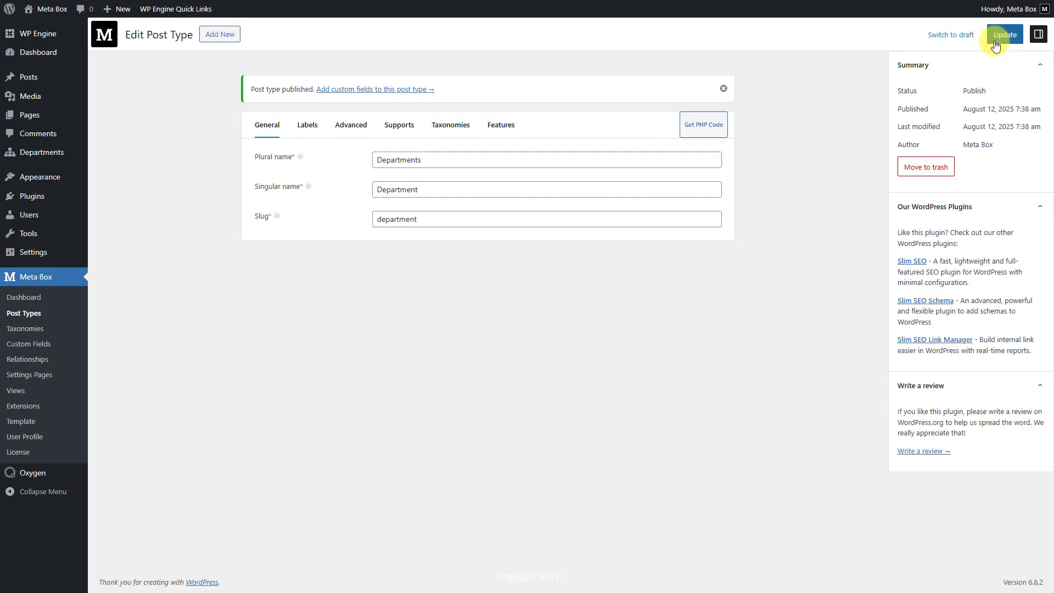
Add a new department titled Marketing and publish it
mouse_move(55, 152)
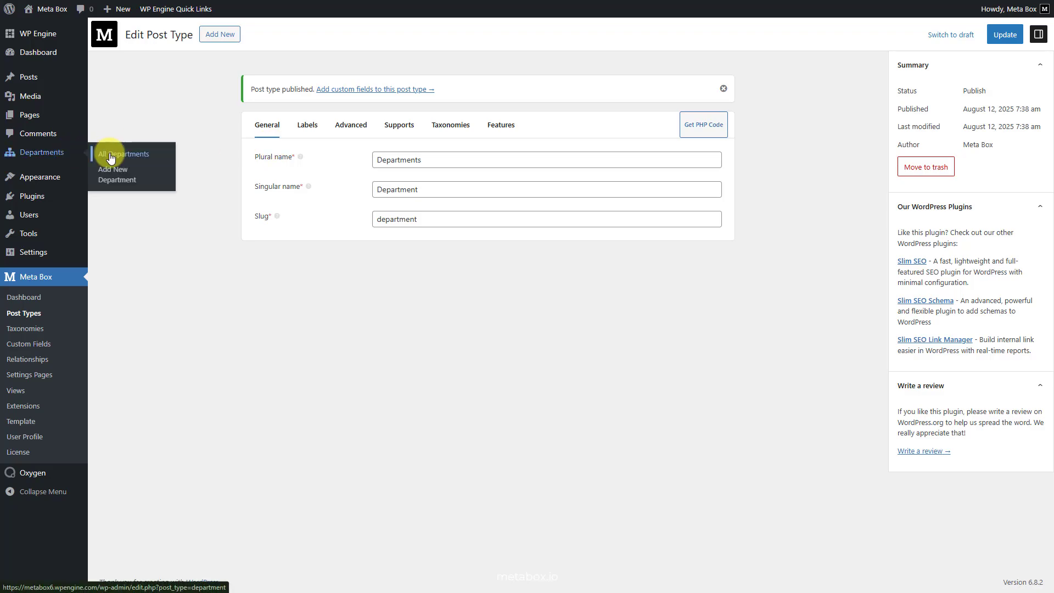
left_click(112, 183)
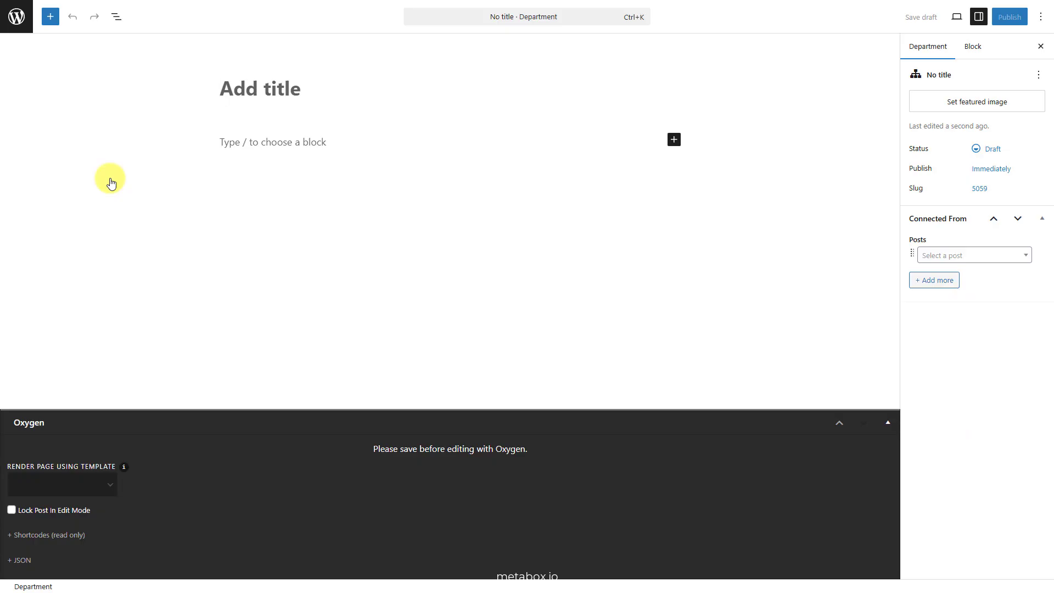
type("Market")
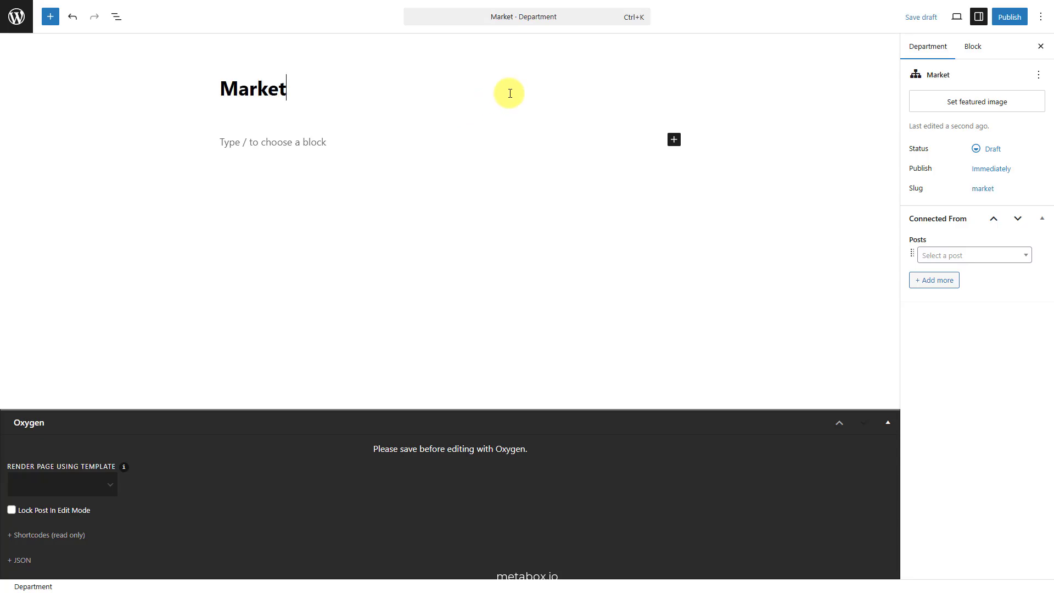
type("ing")
left_click(1009, 16)
left_click(1005, 22)
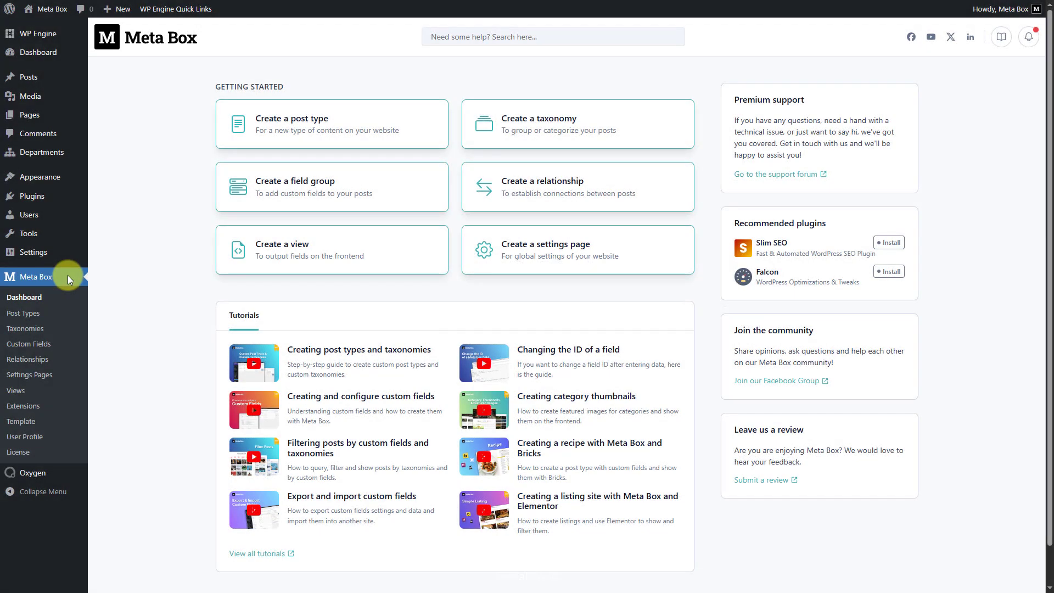
Start a new Meta Box relationship titled "Post to Department"
left_click(34, 361)
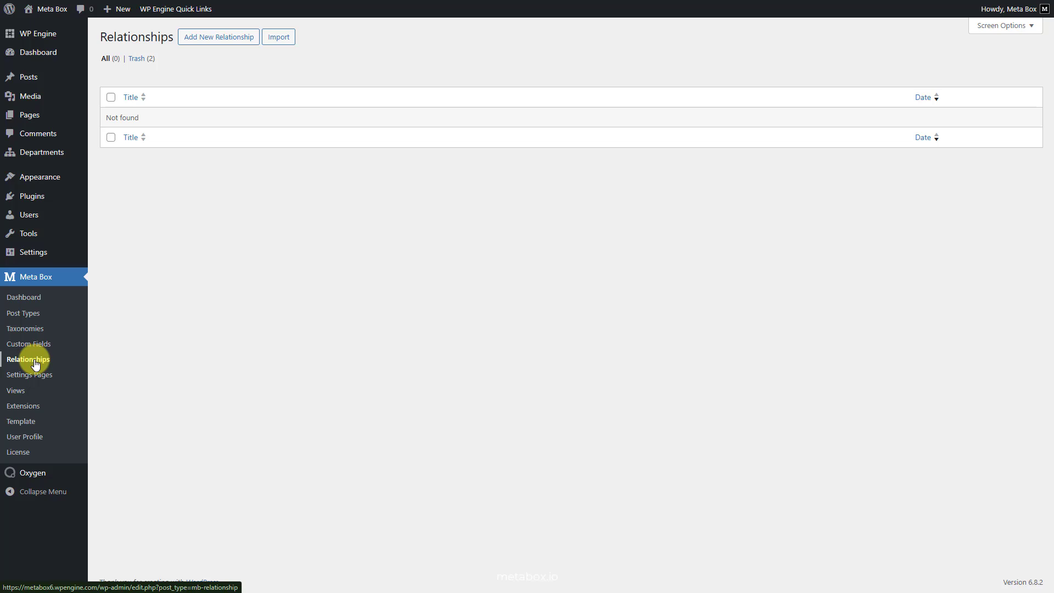
left_click(208, 42)
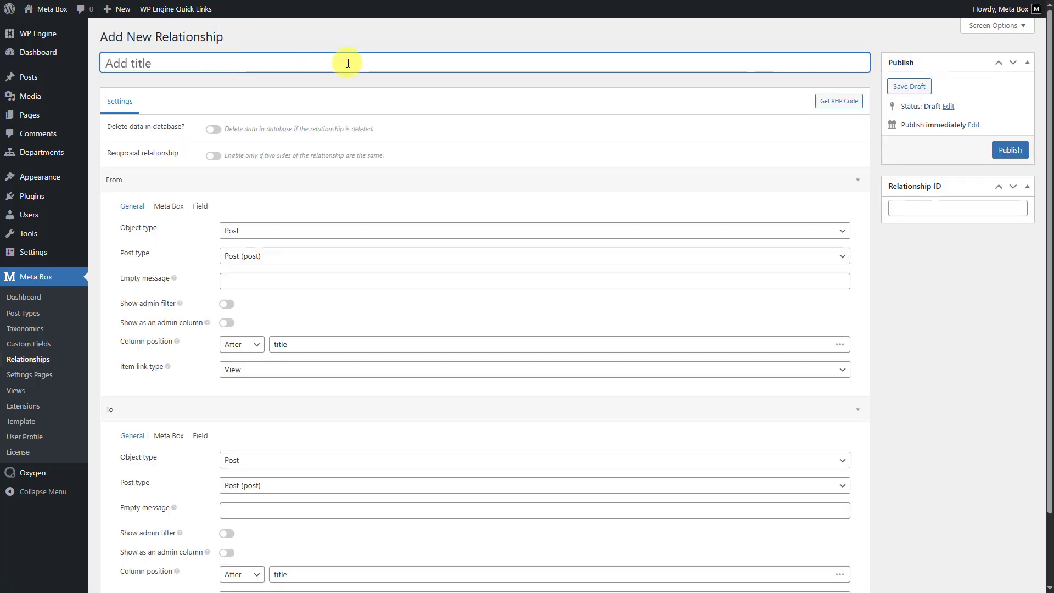
type("Post to Departm")
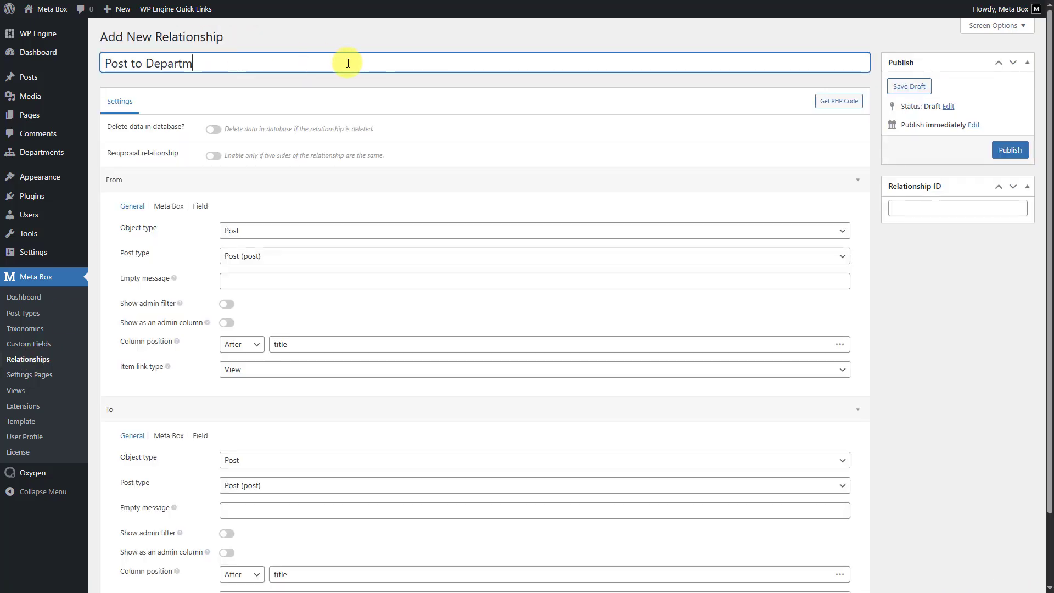
type("ent")
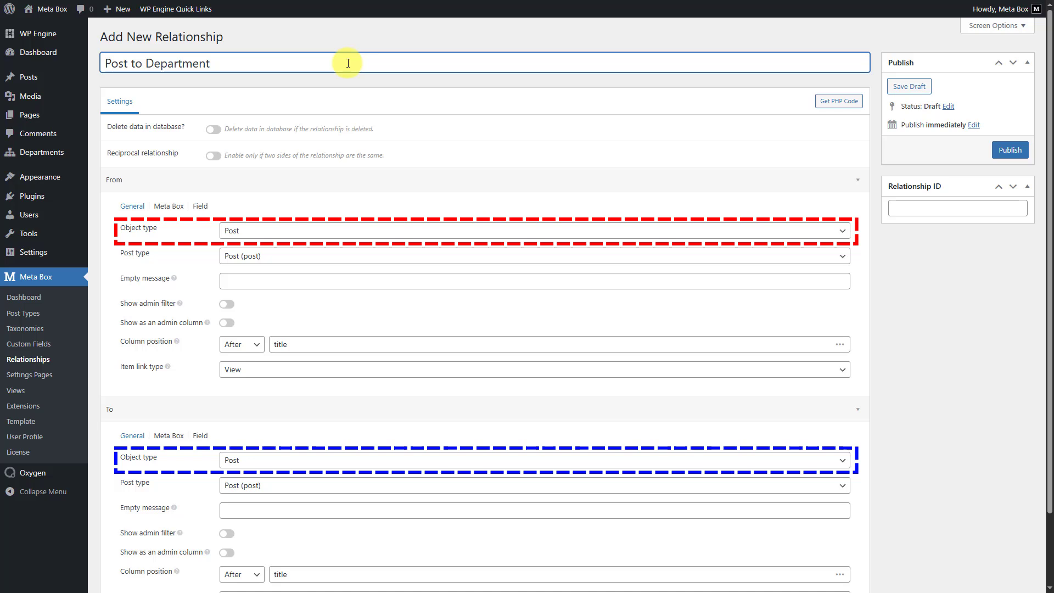
Set the From side to the Post (post) type and show it as an admin column titled Department
left_click(302, 255)
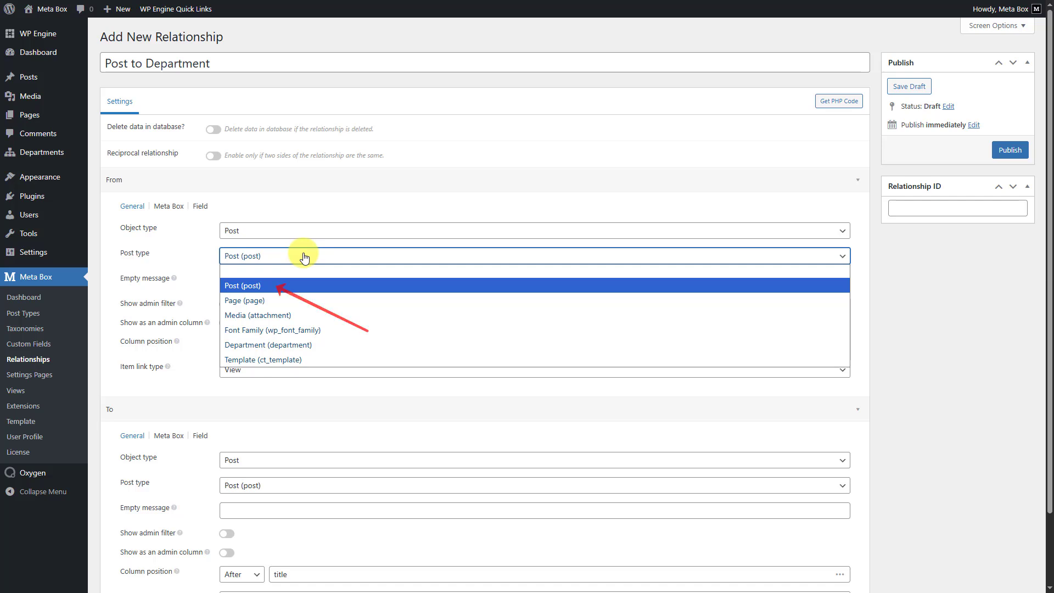
left_click(288, 285)
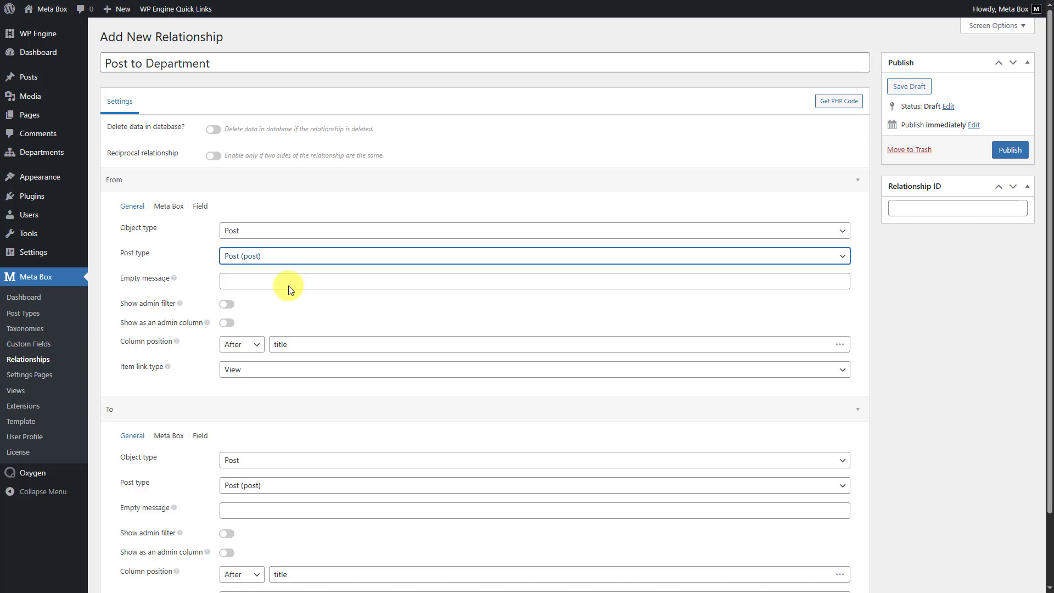
left_click(231, 325)
left_click(373, 369)
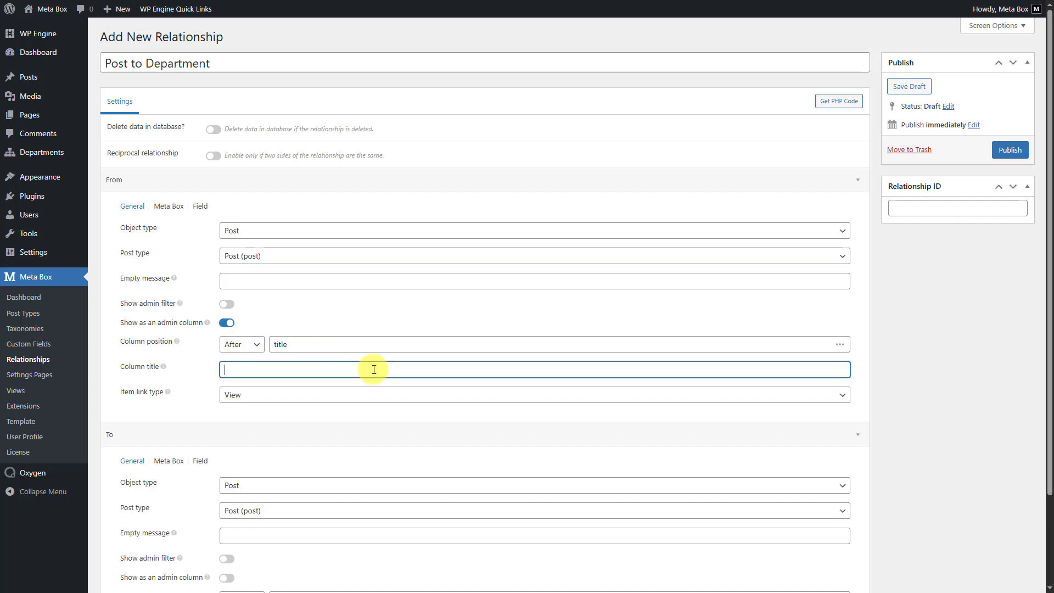
type("Department")
Set the To side to Department (department) with an admin column titled Post, and publish the relationship
scroll(375, 387, "down", 2)
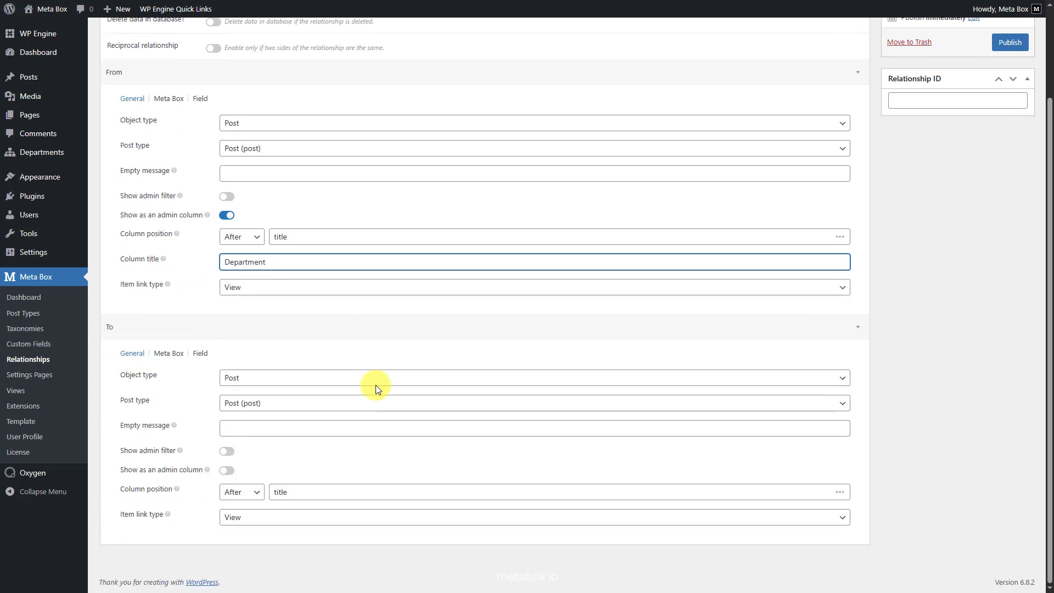
left_click(321, 407)
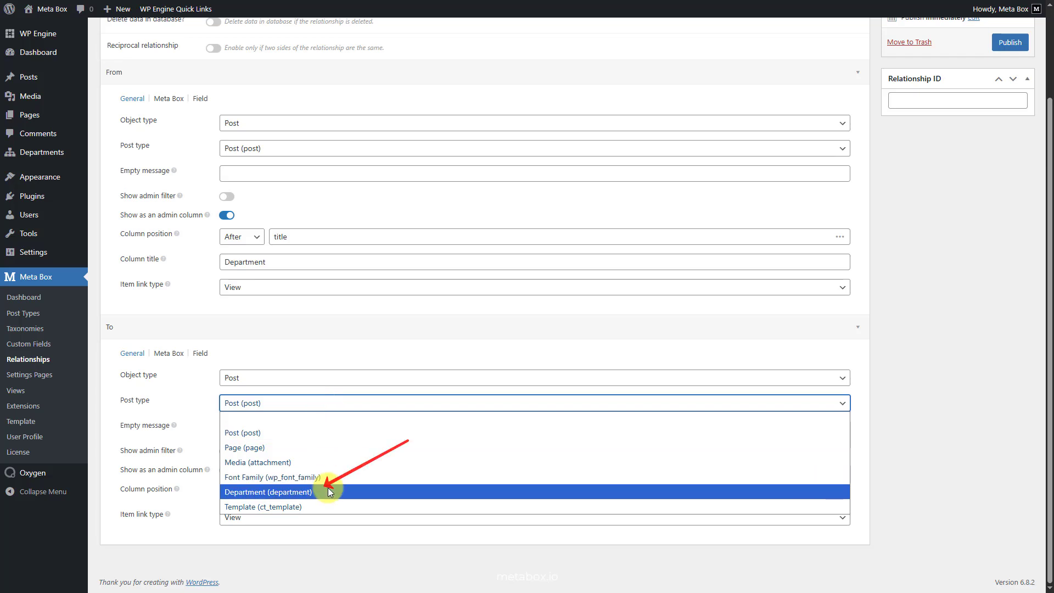
left_click(295, 490)
left_click(227, 471)
left_click(369, 516)
type("Post")
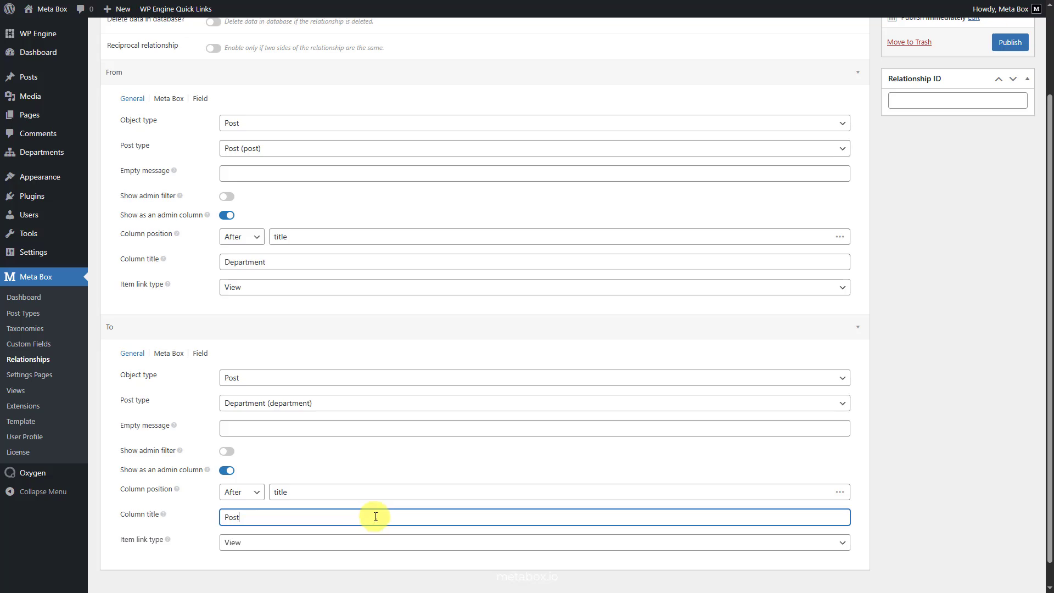
scroll(1005, 334, "up", 3)
left_click(1004, 151)
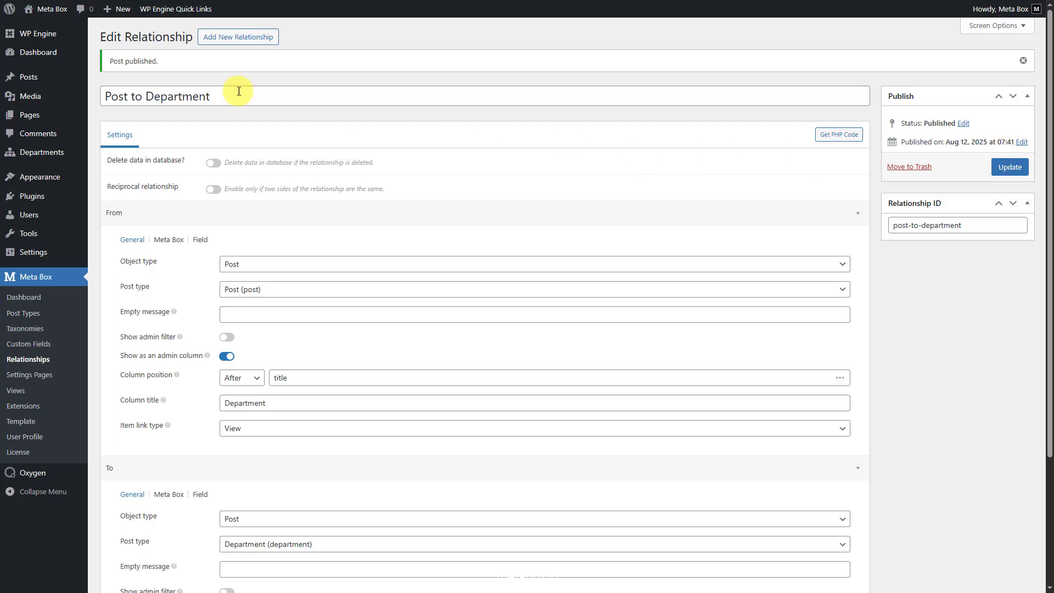
Create a new post titled "Write SEO-Friendly Content for an eCommerce Website" and fill its body with the article on choosing keywords
mouse_move(103, 77)
left_click(107, 98)
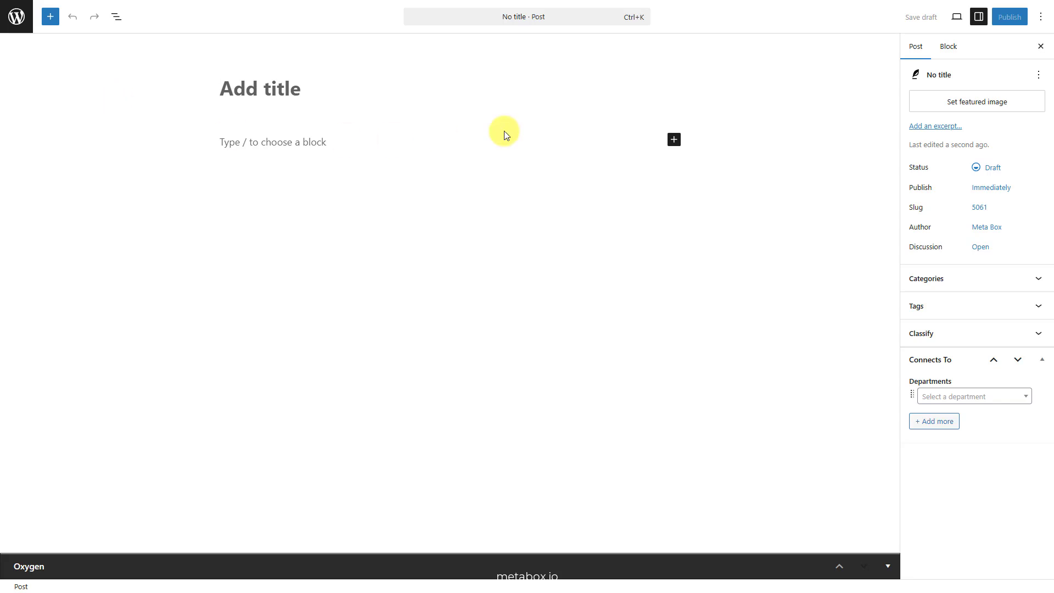
type("Write SEO-Friendly Content for an eCommerce Website")
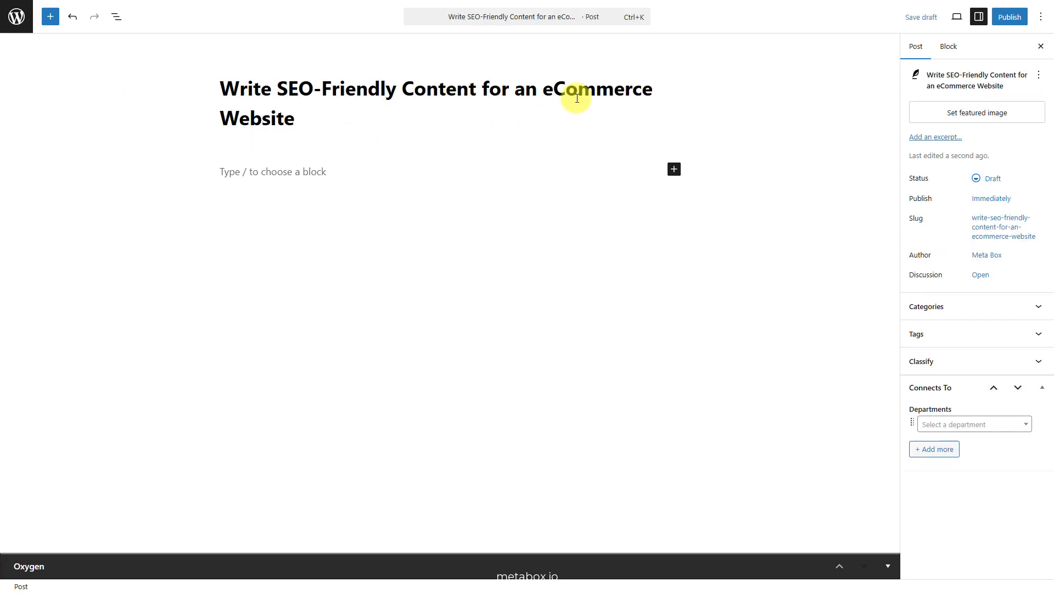
left_click(423, 169)
type("Make sure to choose keywords that are most relevant for your business. If you have problems with it, you can get help from keyword planning tools, advanced SEO tools, academic writing websites, or SEO professionals. It is better and more effective to use longer keywords (four or more words) because the shorter ones have too much competition and probably have been overused. Take a look at GoinFlow’s example of how long-tail keywords for e-commerce, such as \"control thermostat with a smartphone,\" have a high conversion rate and low competition, unlike single word phrases (e.g., \"thermostat\") which aren’t that effective.")
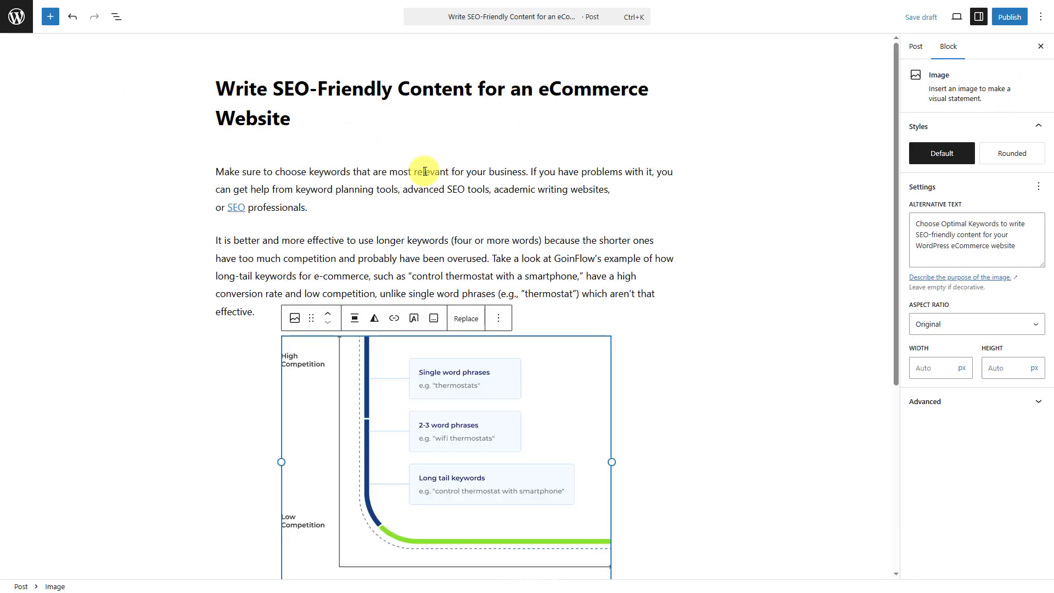
Set the media library's SEO-friendly eCommerce content banner as the post's featured image
left_click(916, 46)
left_click(930, 112)
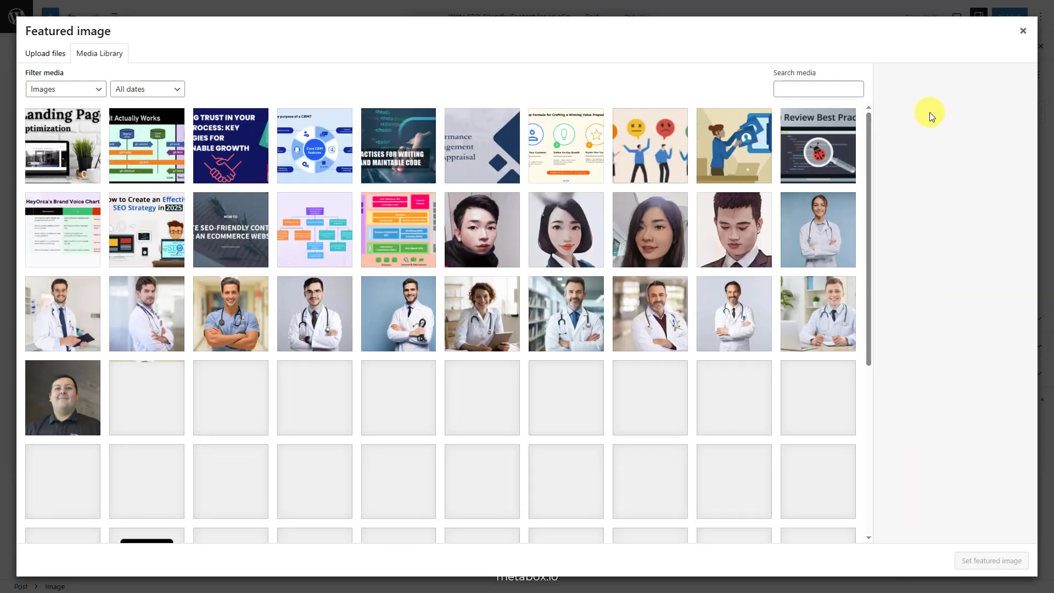
left_click(241, 234)
left_click(967, 561)
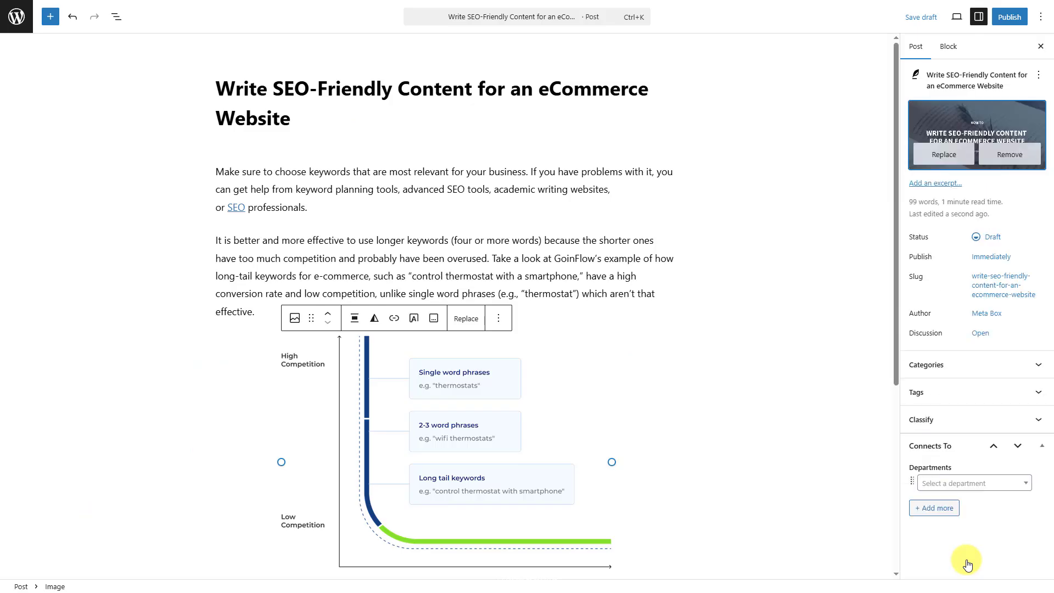
Connect the post to the Marketing department and publish it
left_click(991, 482)
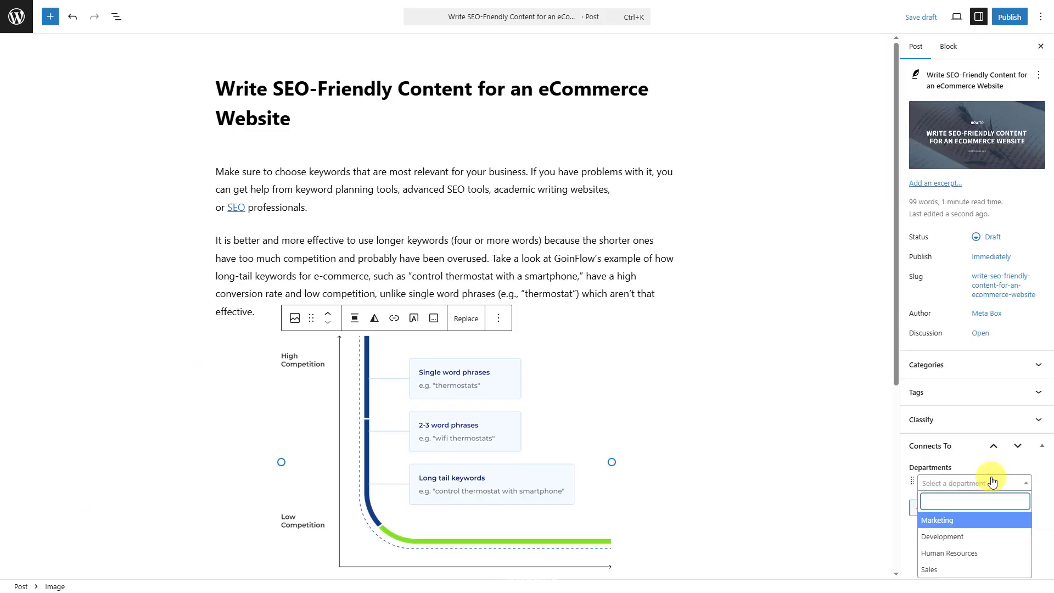
left_click(983, 520)
left_click(1009, 17)
left_click(1007, 19)
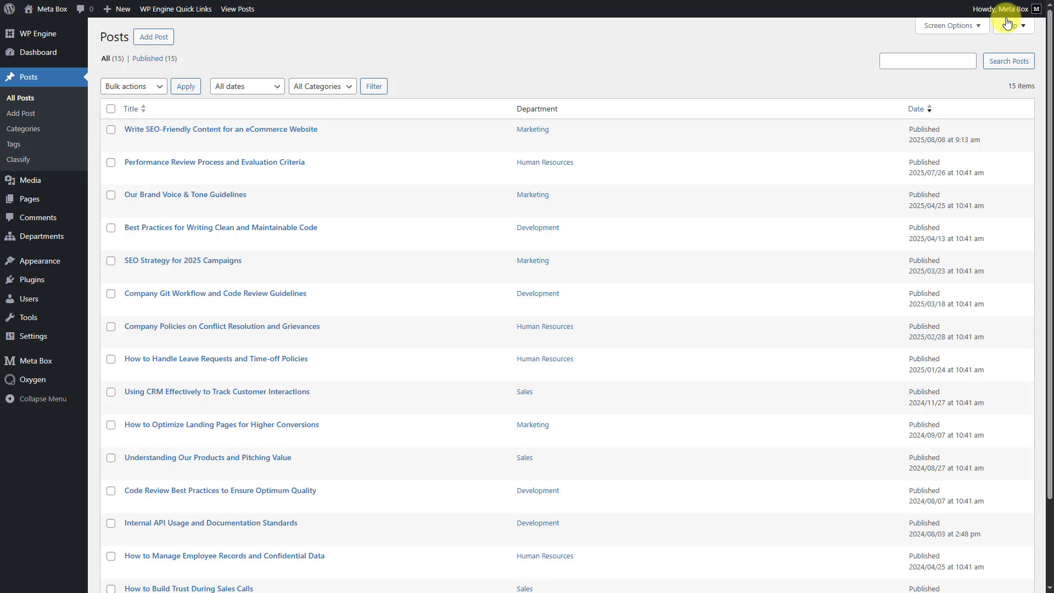
scroll(1007, 24, "down", 2)
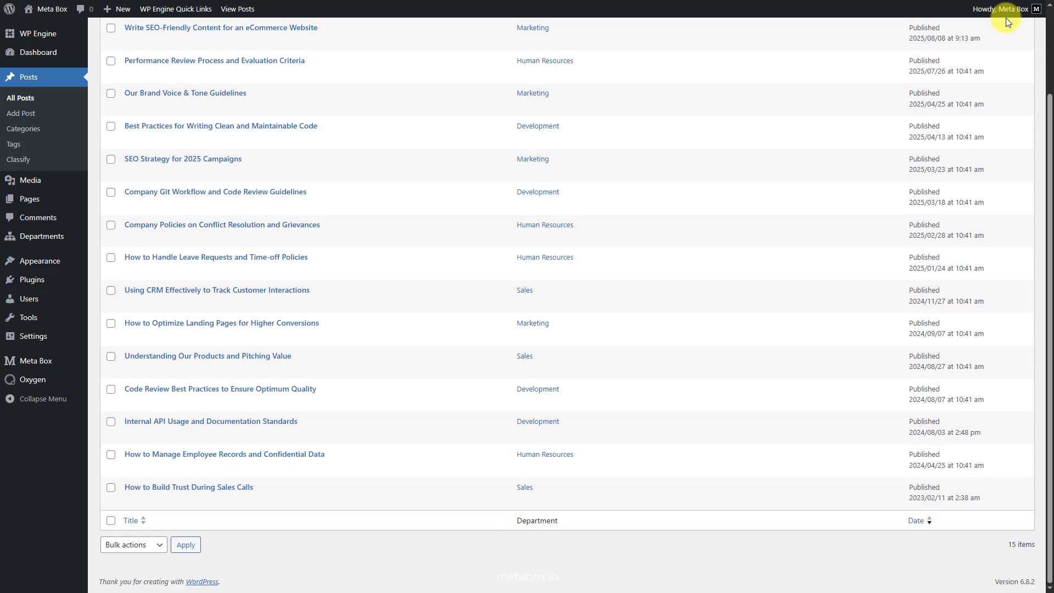
scroll(1007, 23, "up", 2)
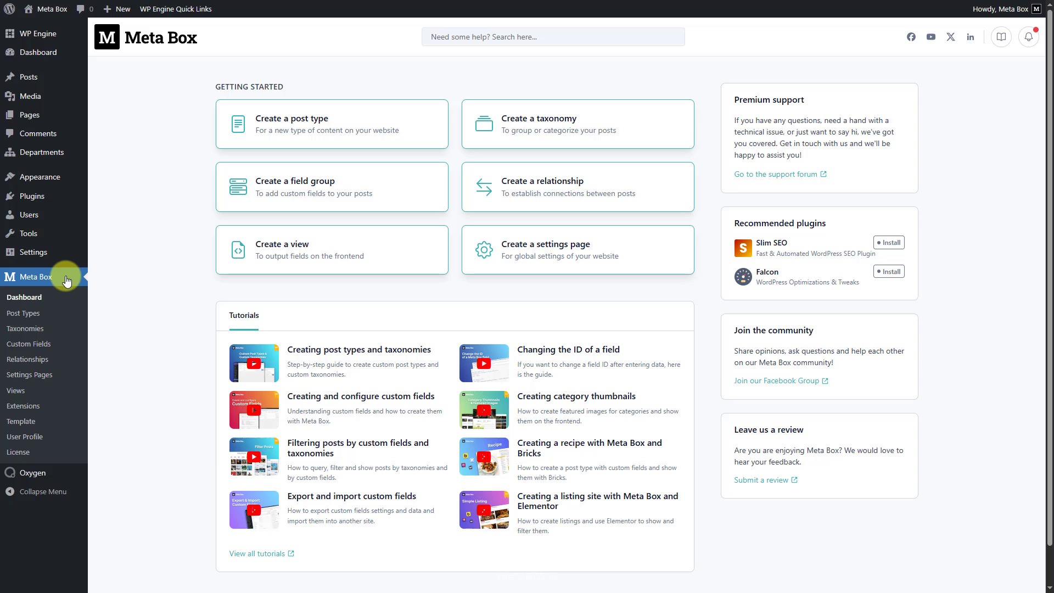
Start a new custom field group titled "Work Department"
left_click(30, 346)
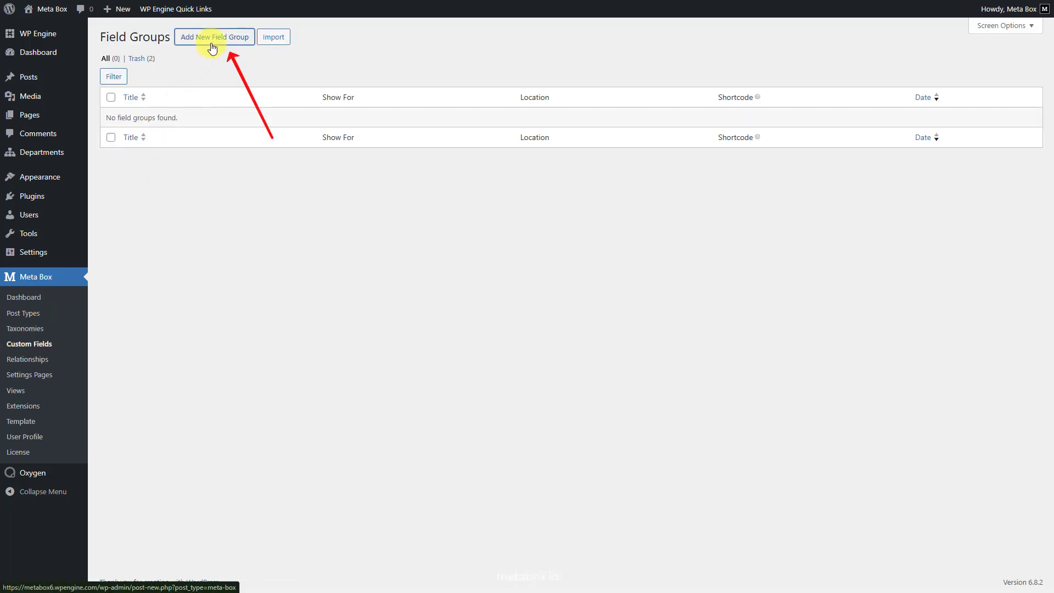
left_click(213, 49)
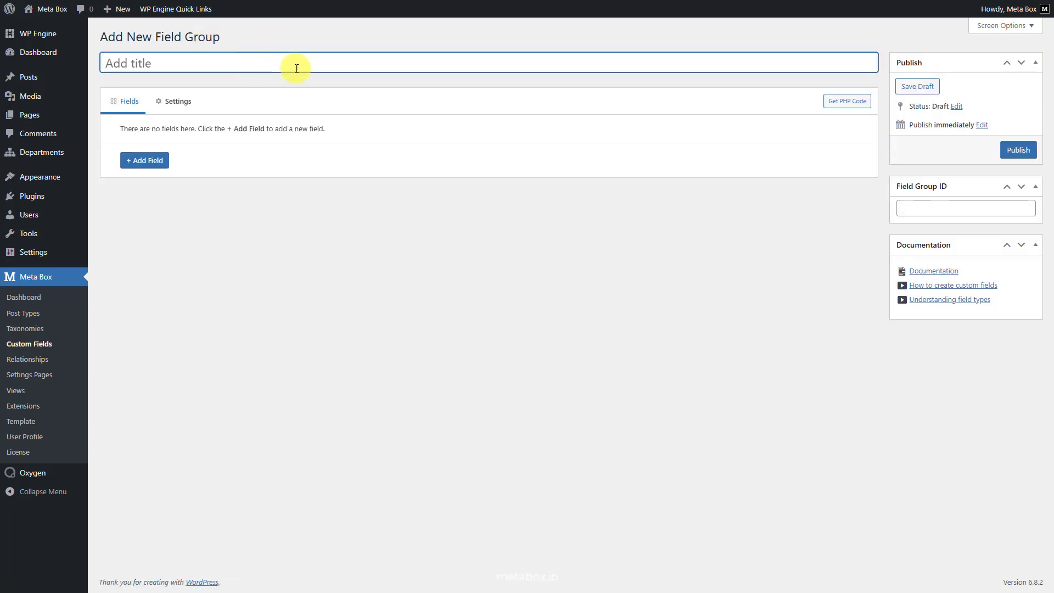
type("Work Department")
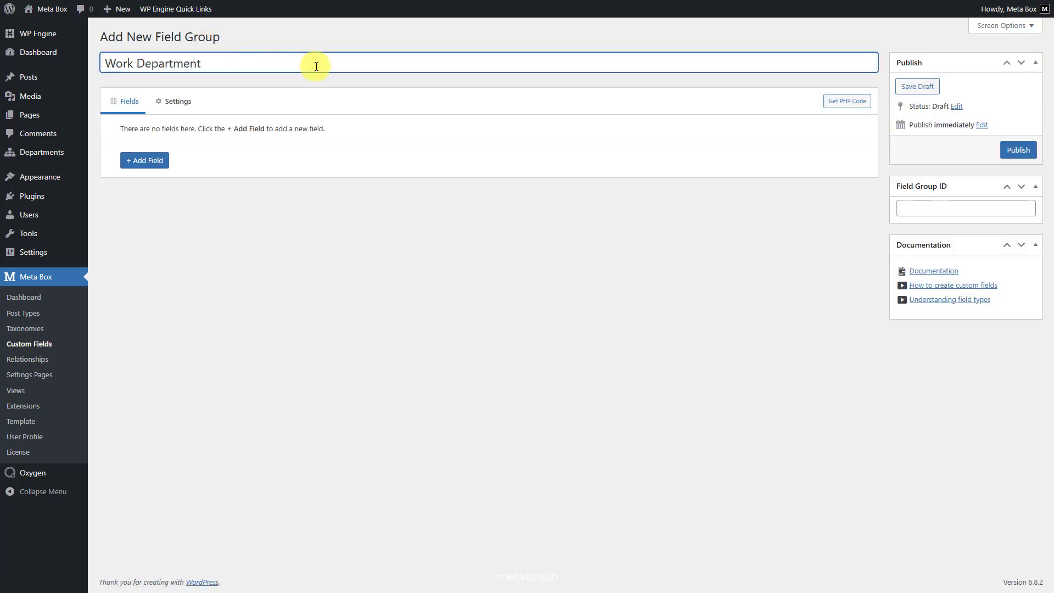
Add a Post field to the Work Department group and label it "User Department"
left_click(145, 161)
type("post")
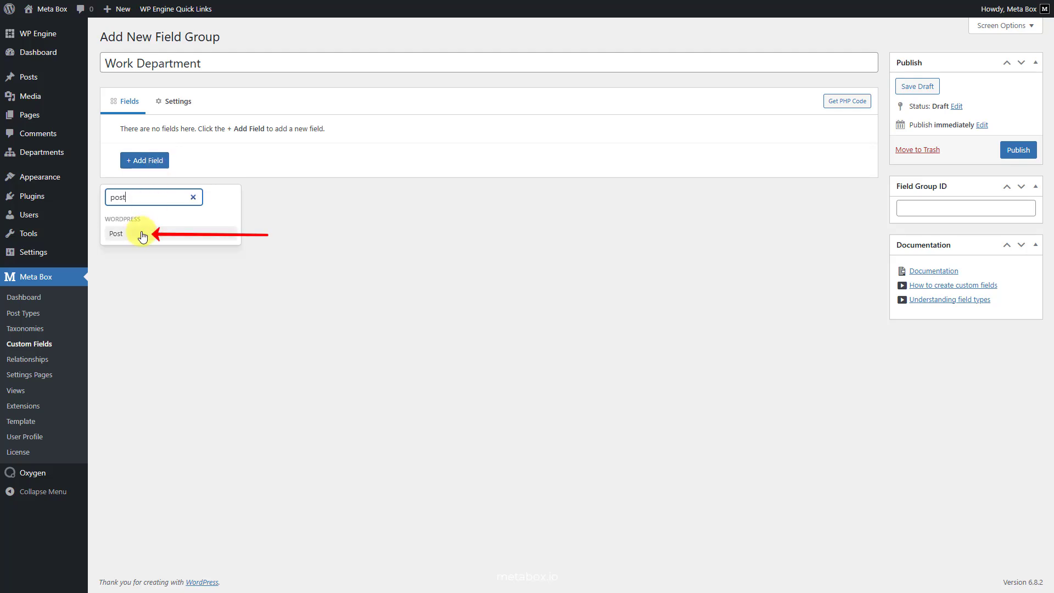
left_click(142, 235)
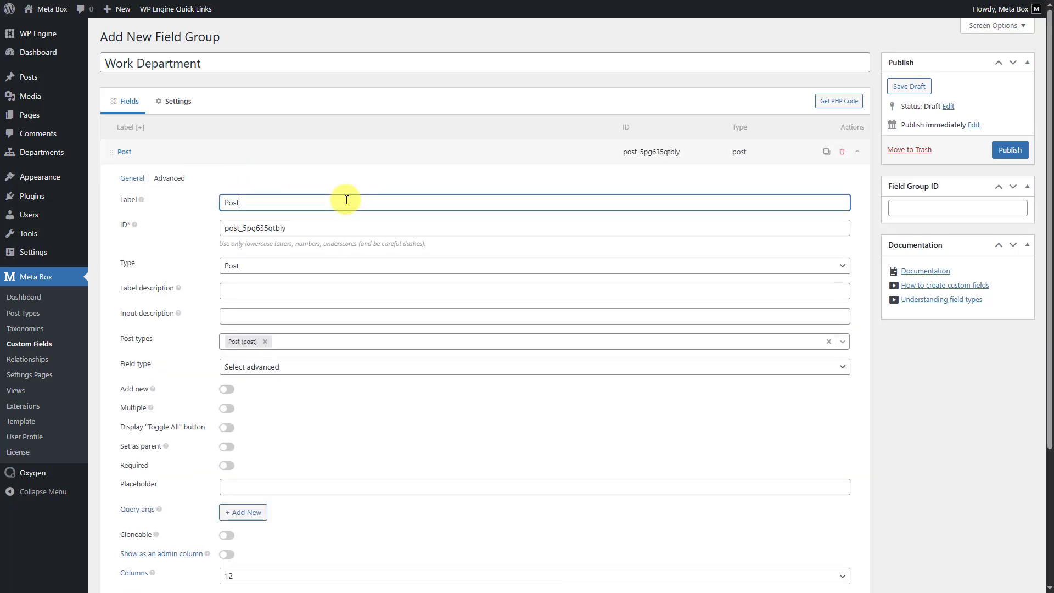
key("ctrl+a")
type("User Depart")
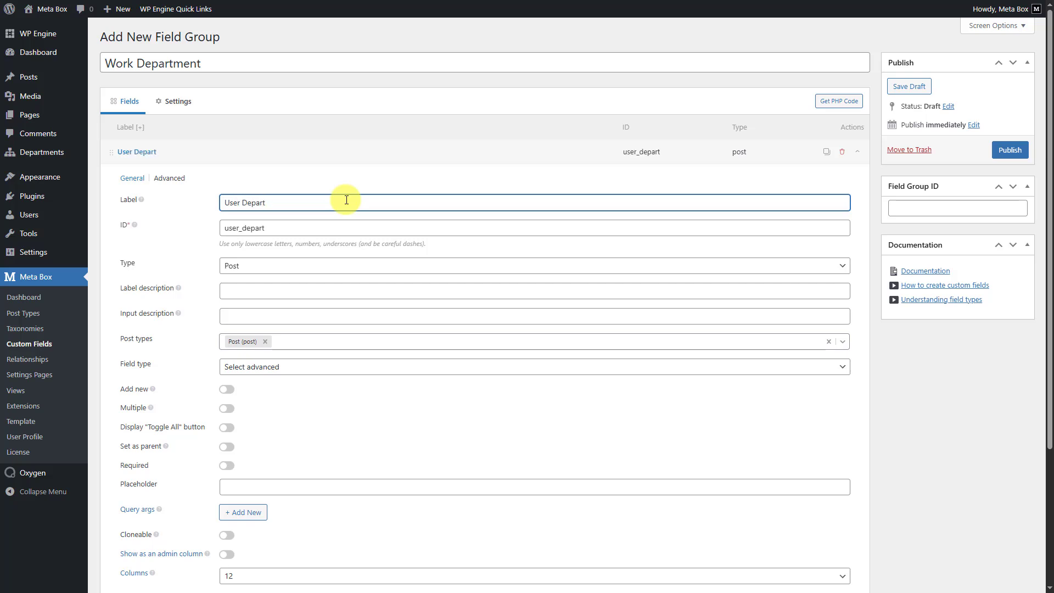
type("ment")
Replace the User Department field's post type with Department
left_click(265, 342)
left_click(315, 342)
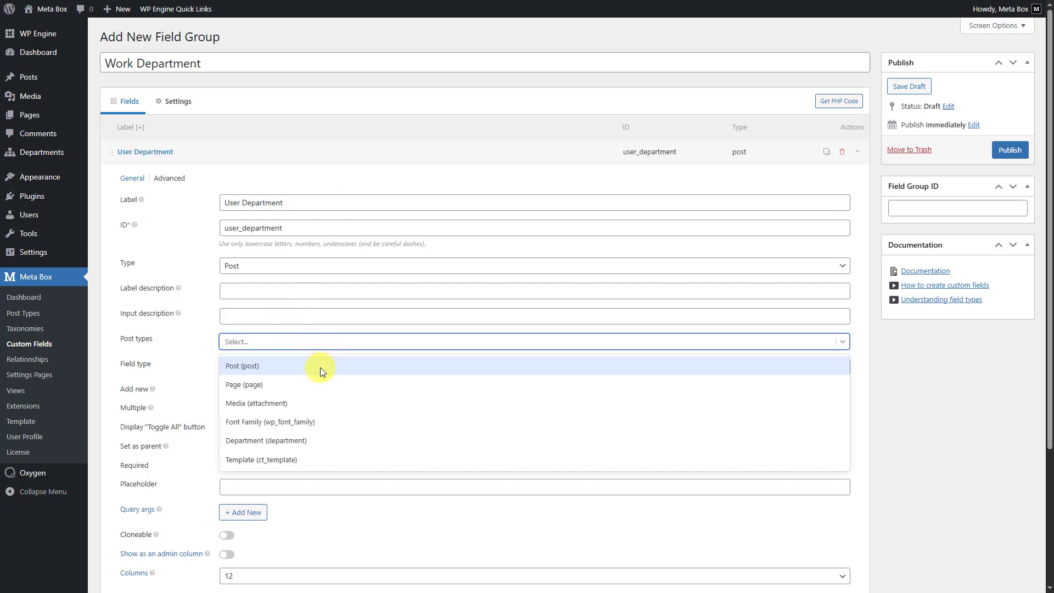
left_click(322, 442)
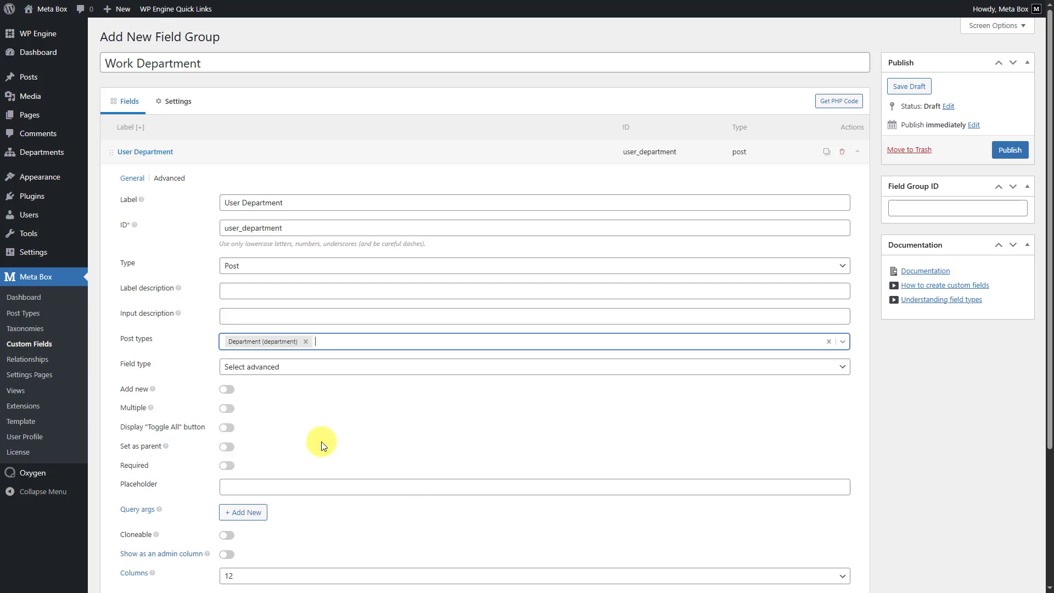
Show the User Department field as an admin column positioned after "name" and titled "Department"
scroll(331, 434, "down", 2)
scroll(331, 434, "down", 1)
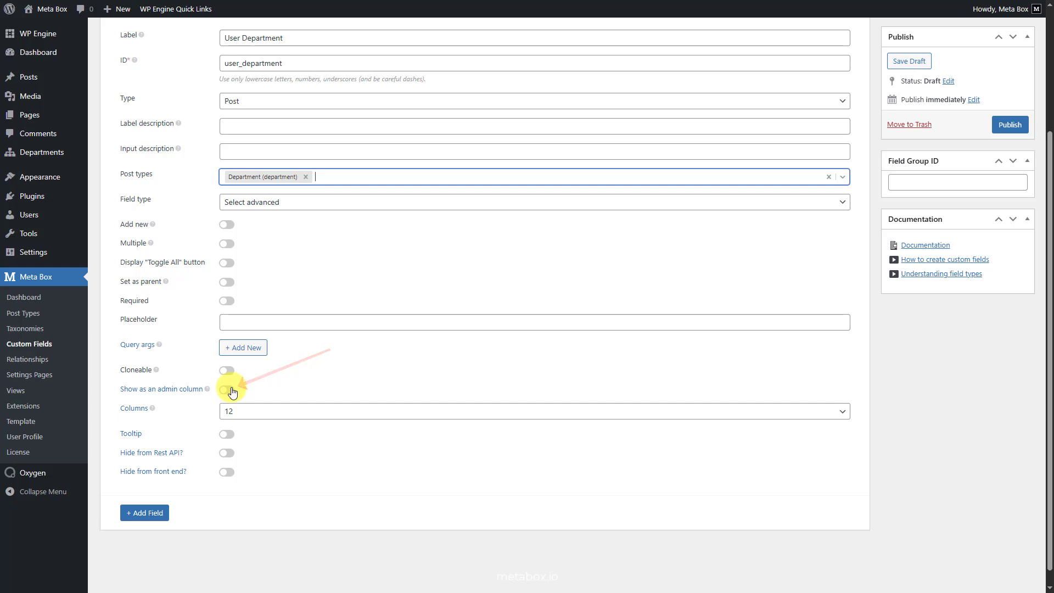
left_click(231, 391)
left_click(336, 415)
type("name")
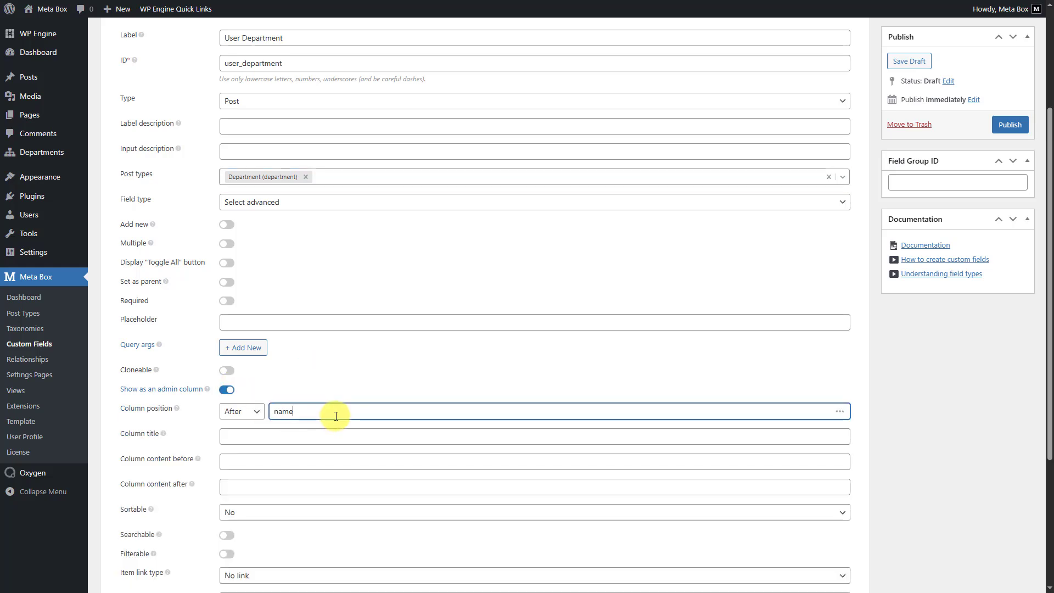
left_click(334, 438)
type("Department")
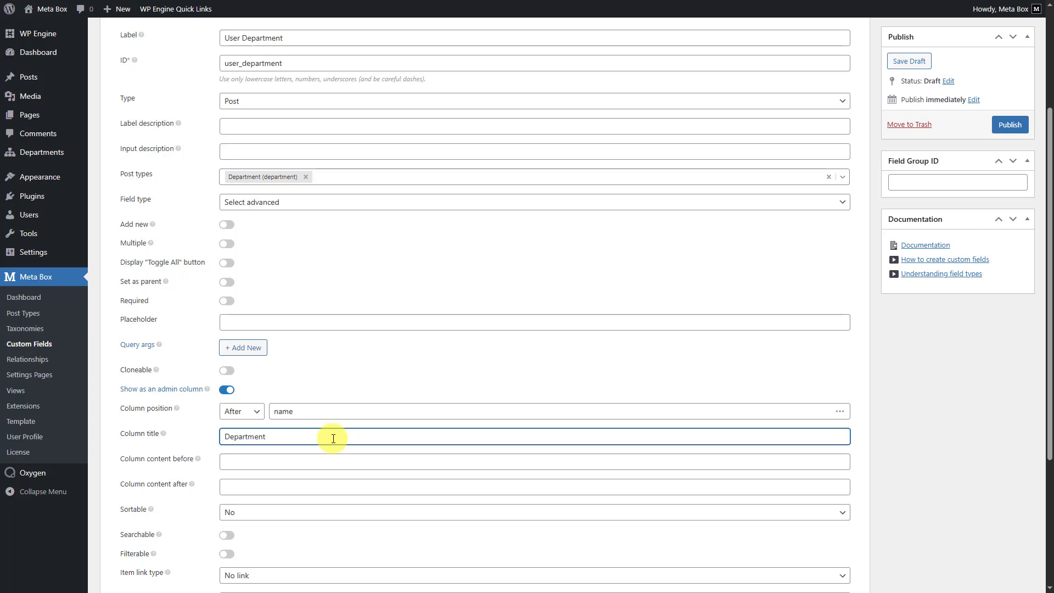
Set the field group's location to User and publish the group
scroll(333, 438, "up", 5)
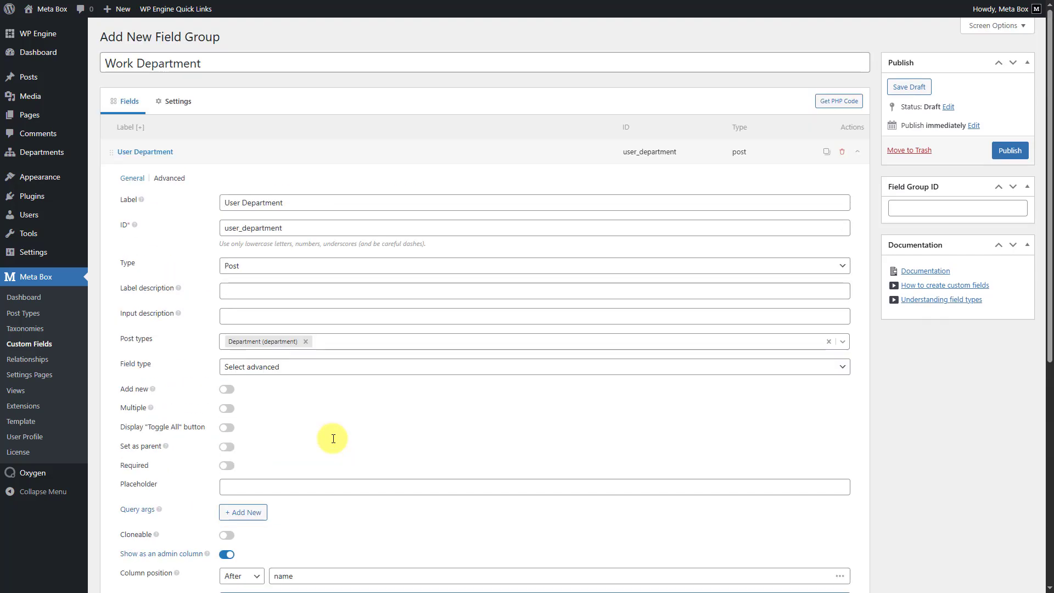
left_click(177, 104)
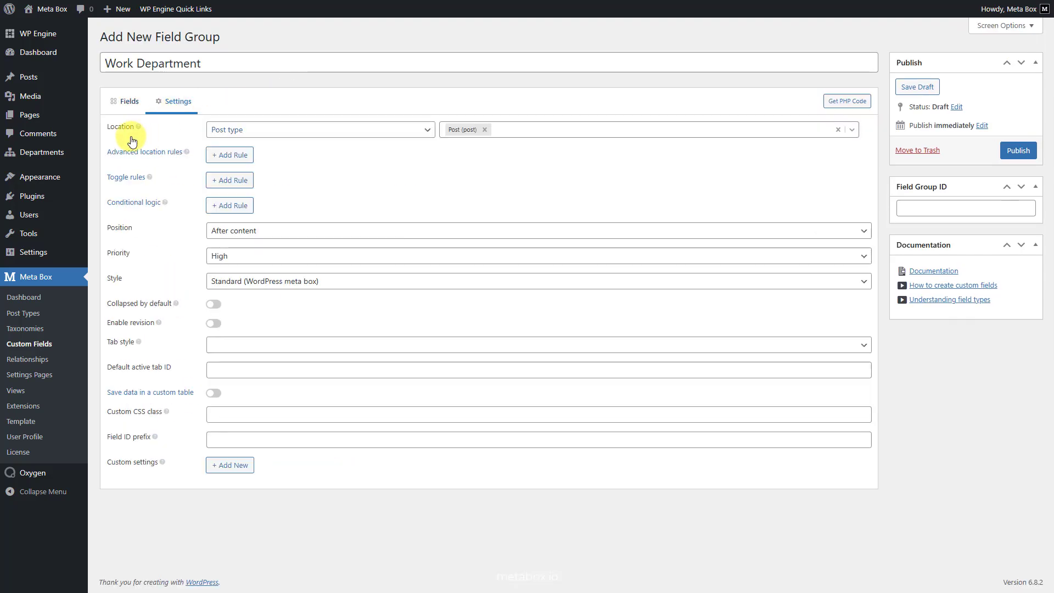
left_click(275, 131)
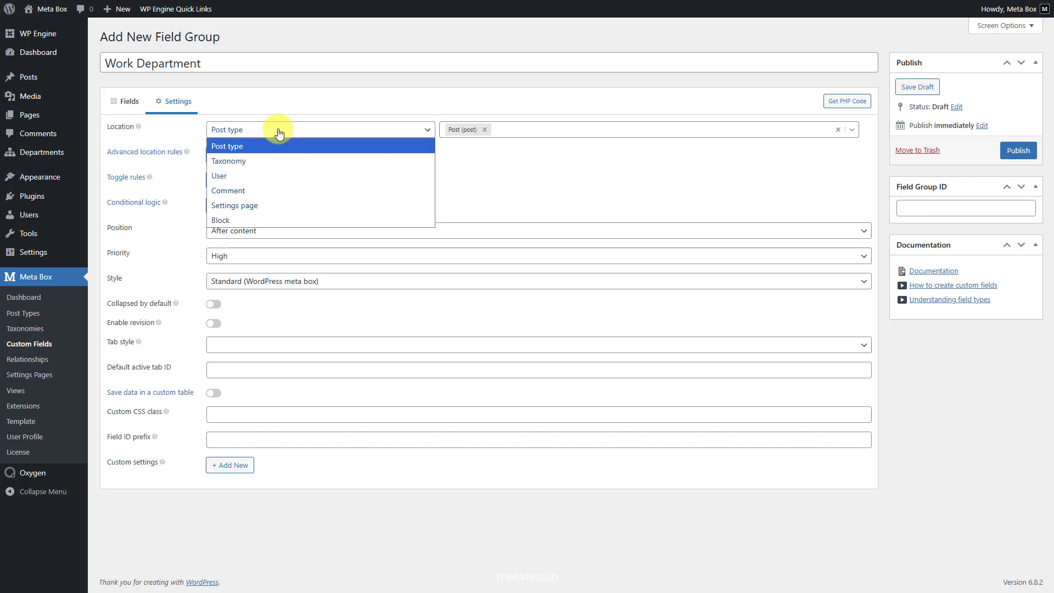
left_click(265, 175)
left_click(1019, 150)
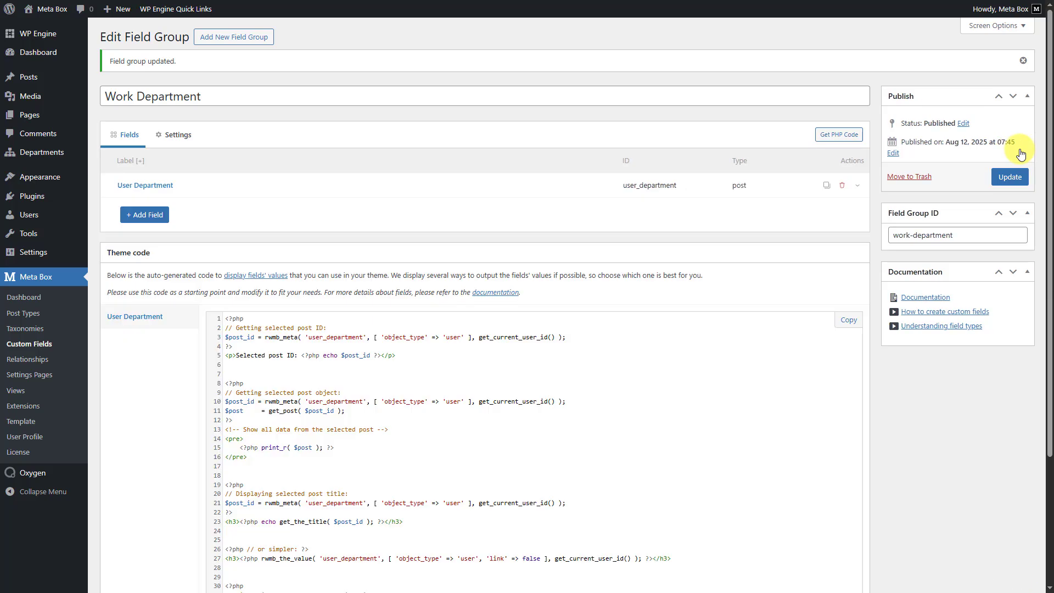
Assign the Development department to the first subscriber in the user list and update that user's profile
left_click(105, 220)
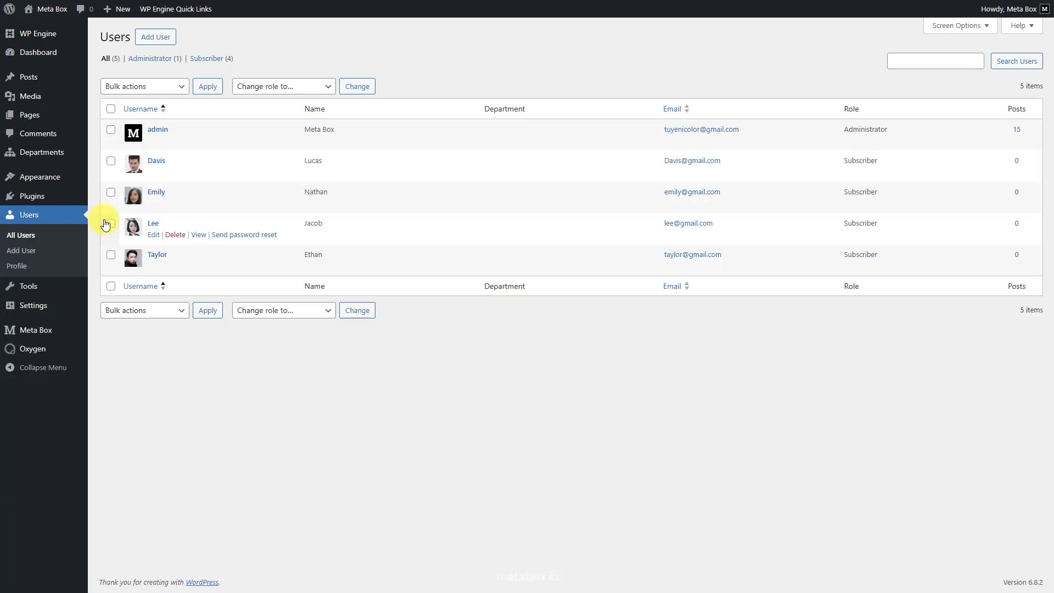
left_click(153, 174)
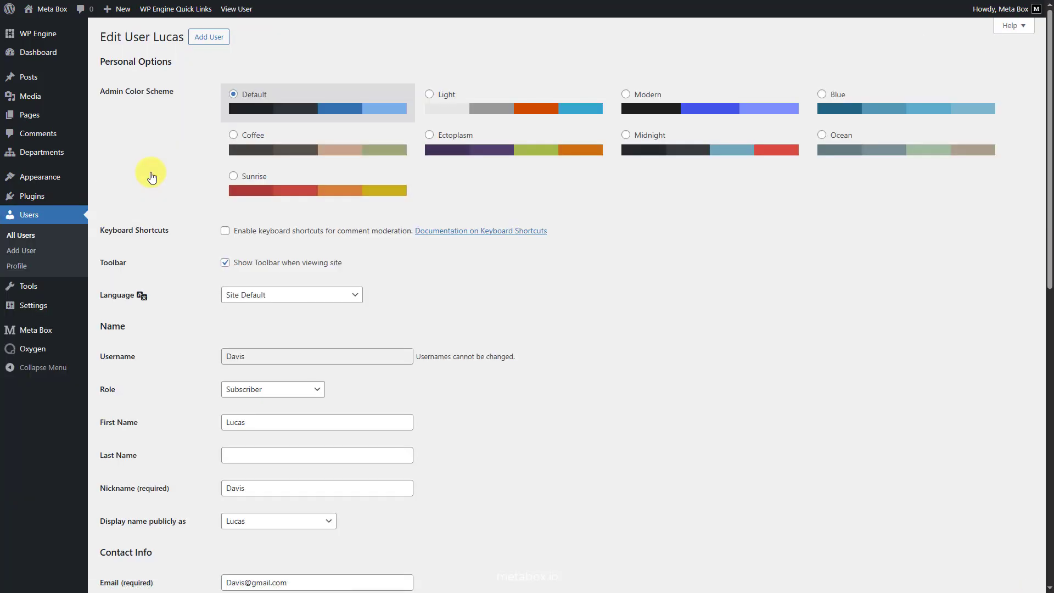
scroll(152, 176, "down", 10)
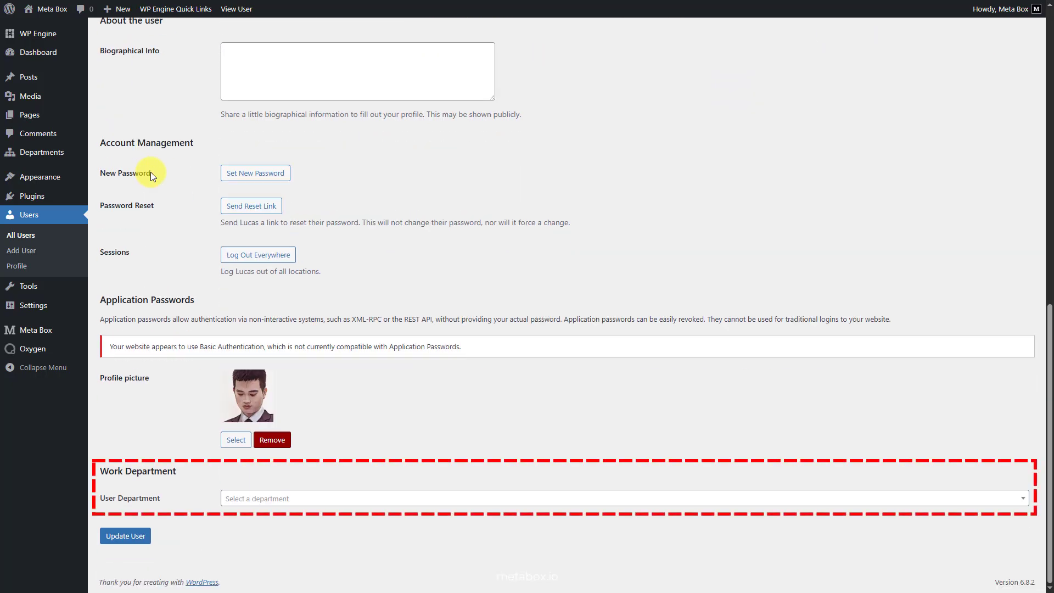
left_click(309, 498)
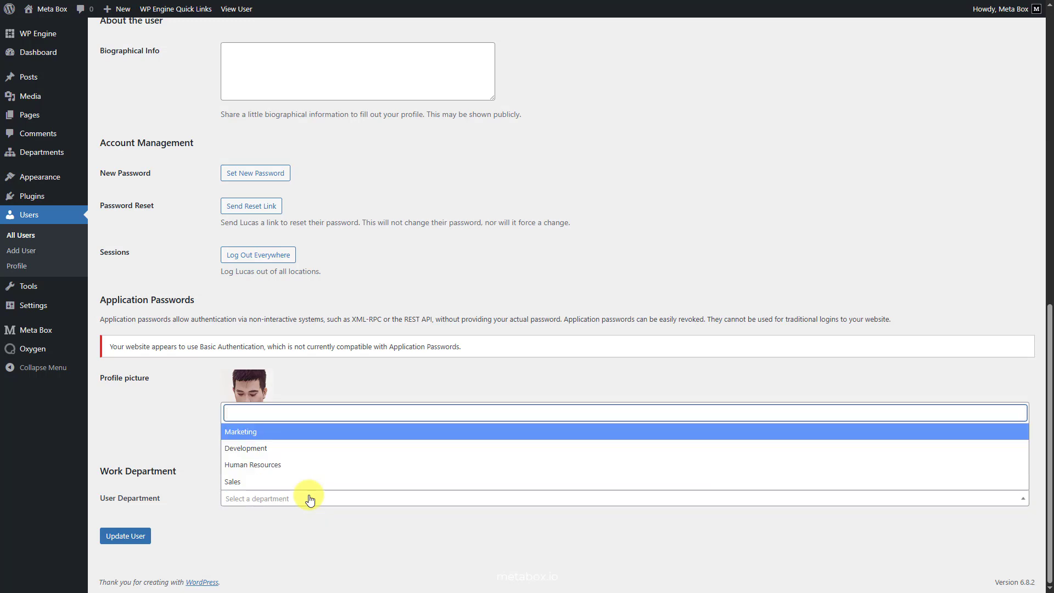
left_click(306, 448)
left_click(131, 536)
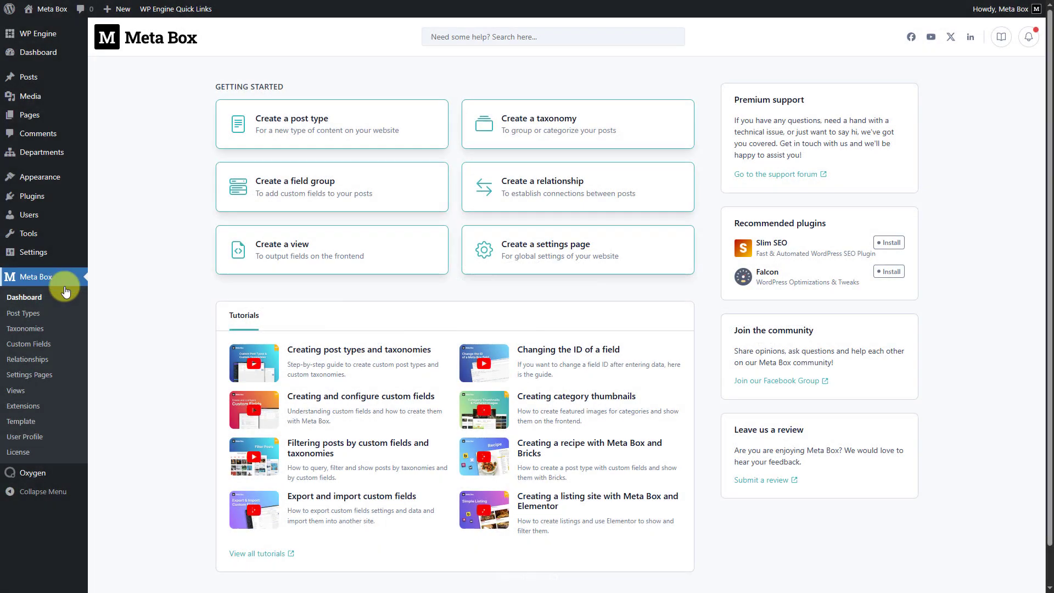
Create an Oxygen template titled "Documents" that inherits its design from "inactive - Main", and publish it
mouse_move(46, 474)
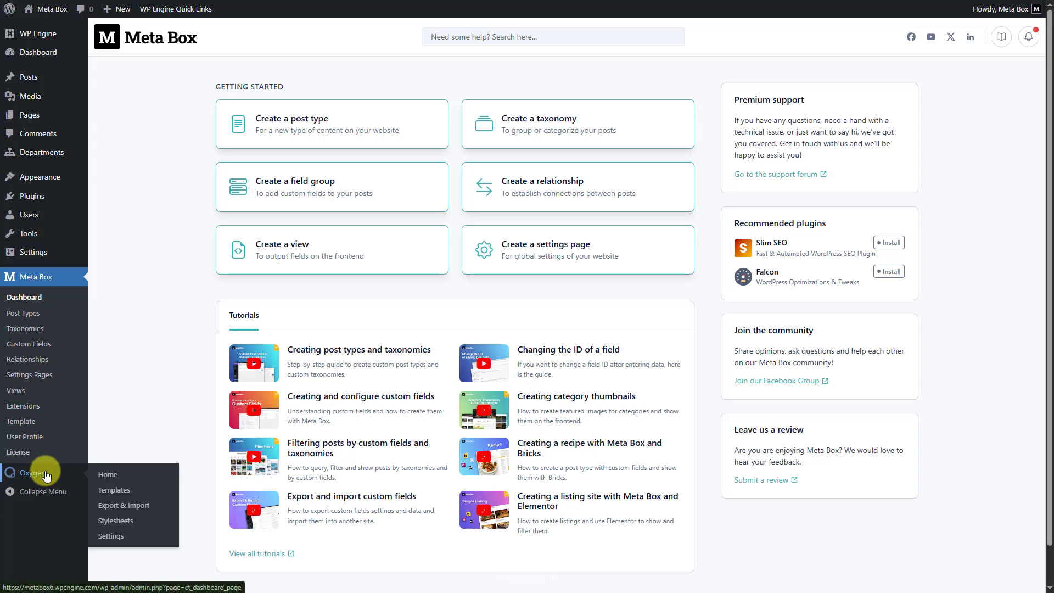
left_click(112, 490)
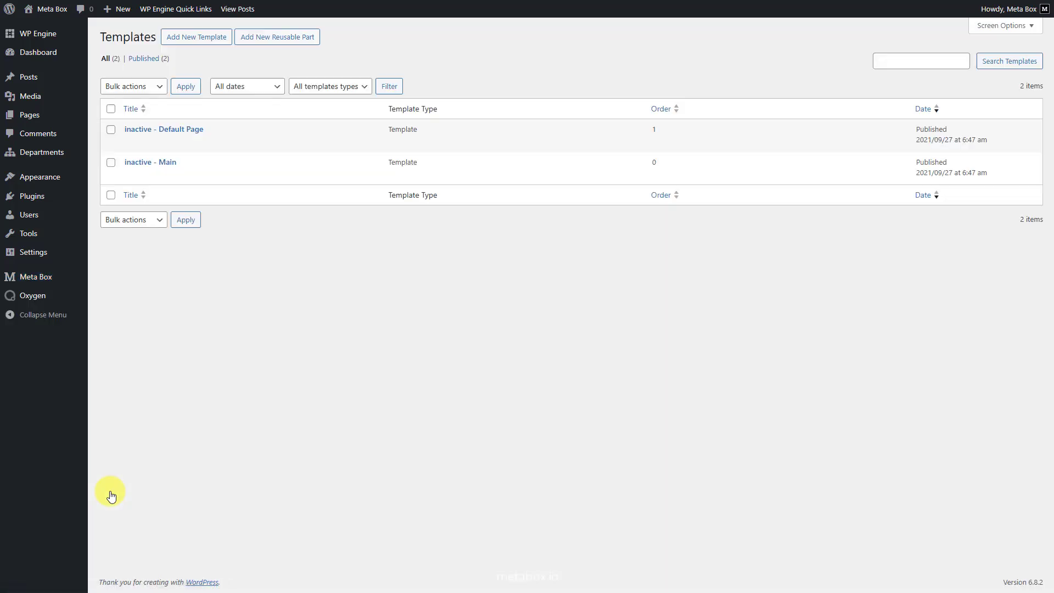
left_click(206, 43)
type("Documents")
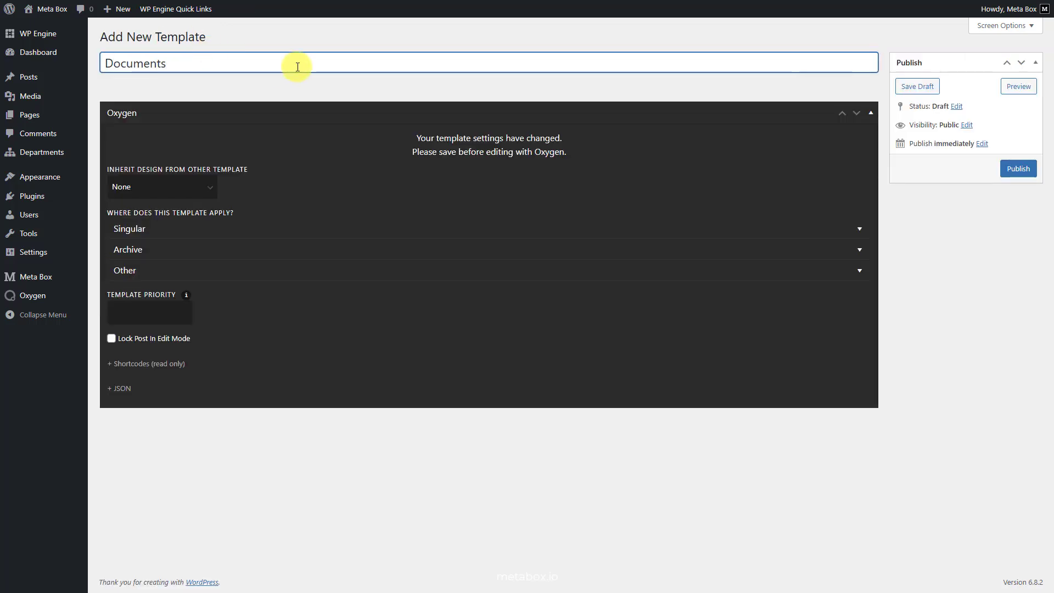
left_click(162, 187)
left_click(216, 235)
left_click(1008, 169)
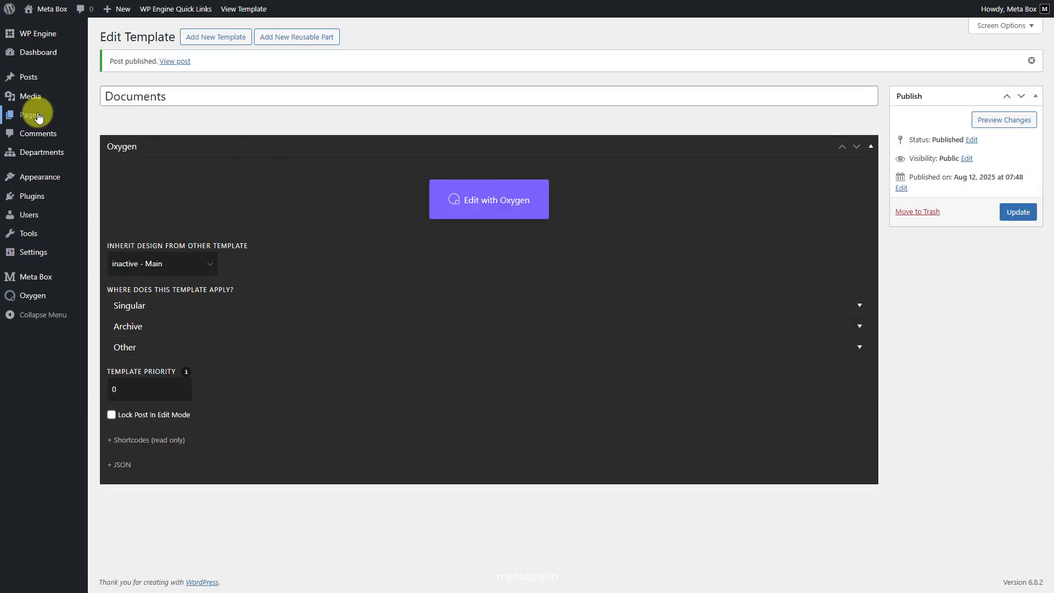
Create a page titled "Documents" rendered with the Documents template, and publish it
mouse_move(38, 117)
left_click(106, 134)
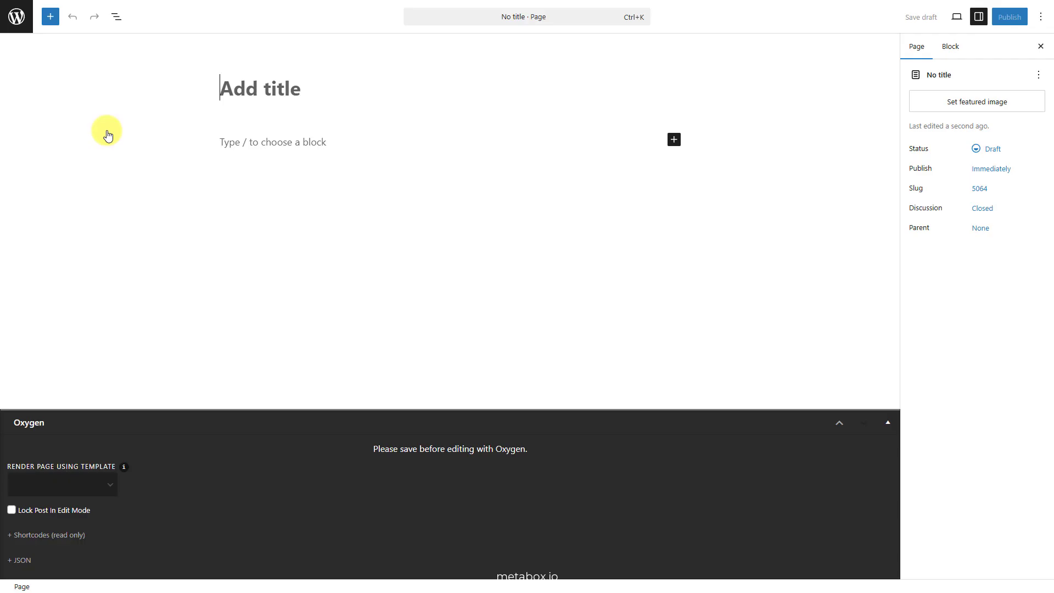
type("Documents")
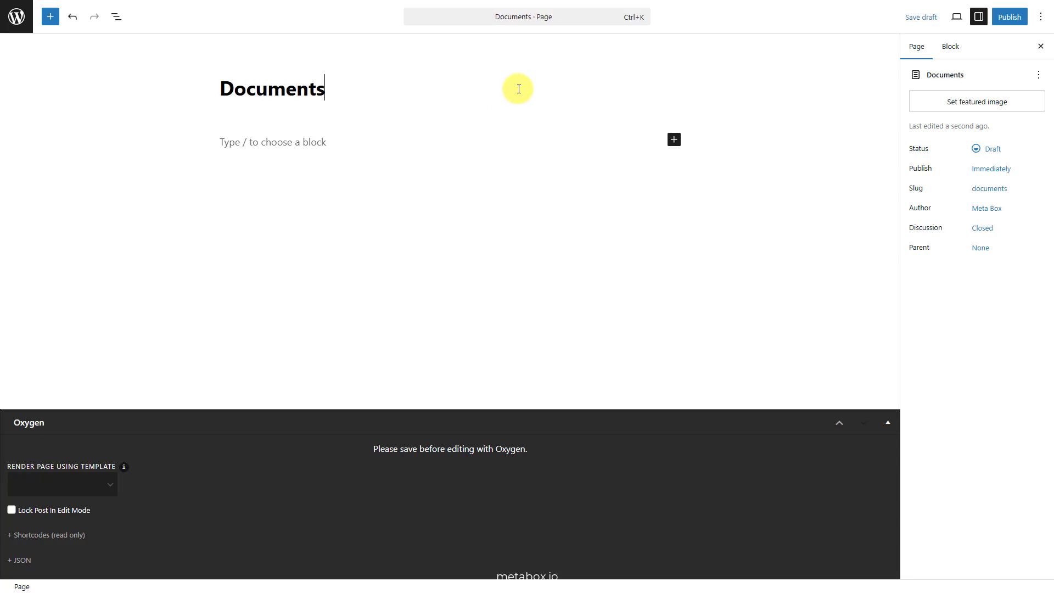
left_click(90, 485)
left_click(72, 547)
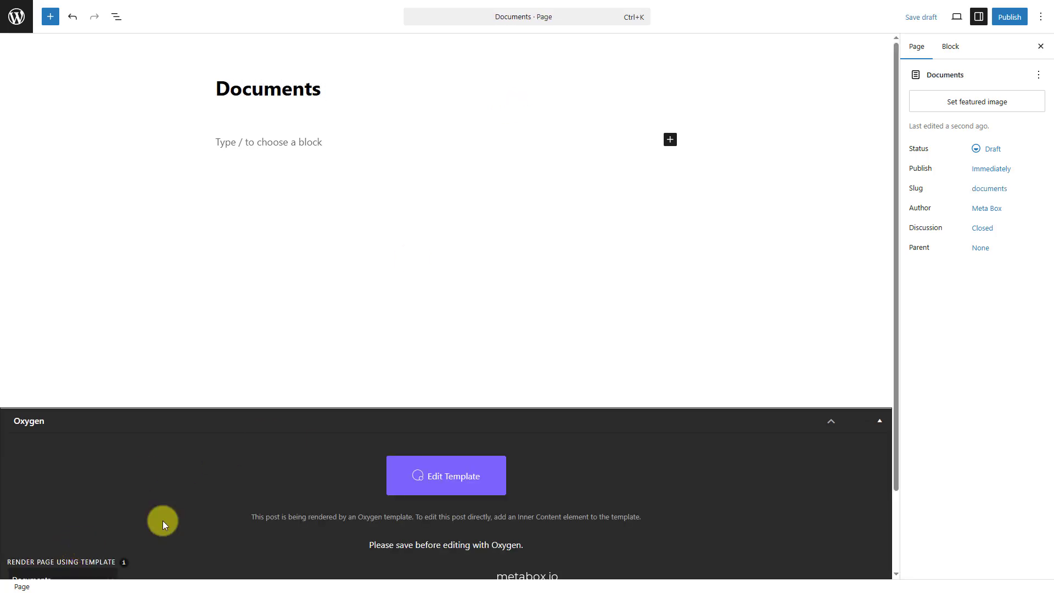
left_click(1012, 22)
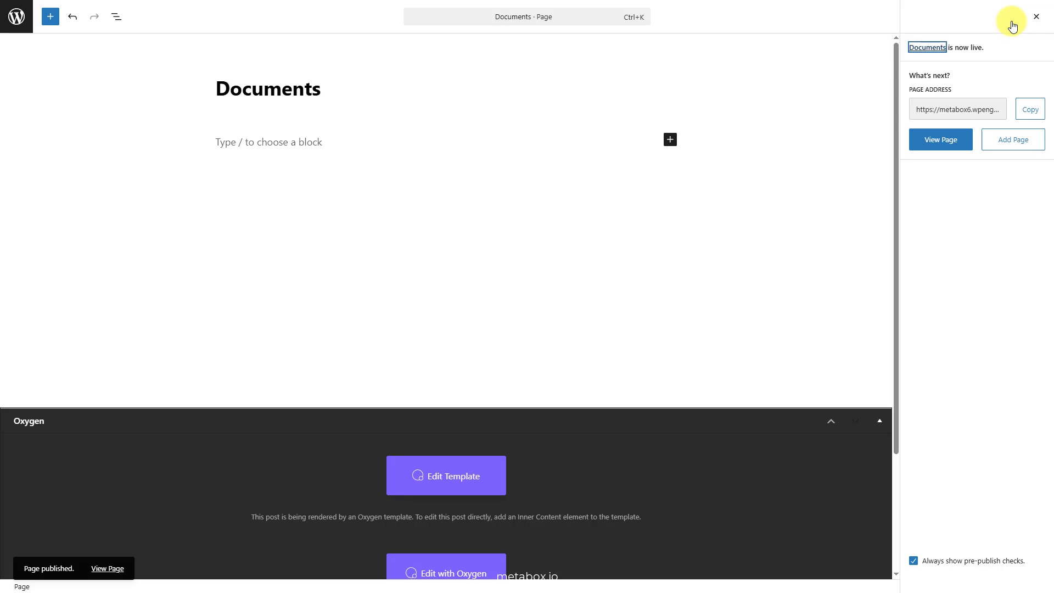
Open the page in the Oxygen editor with the Documents template for editing and the Documents page as preview
scroll(733, 304, "down", 3)
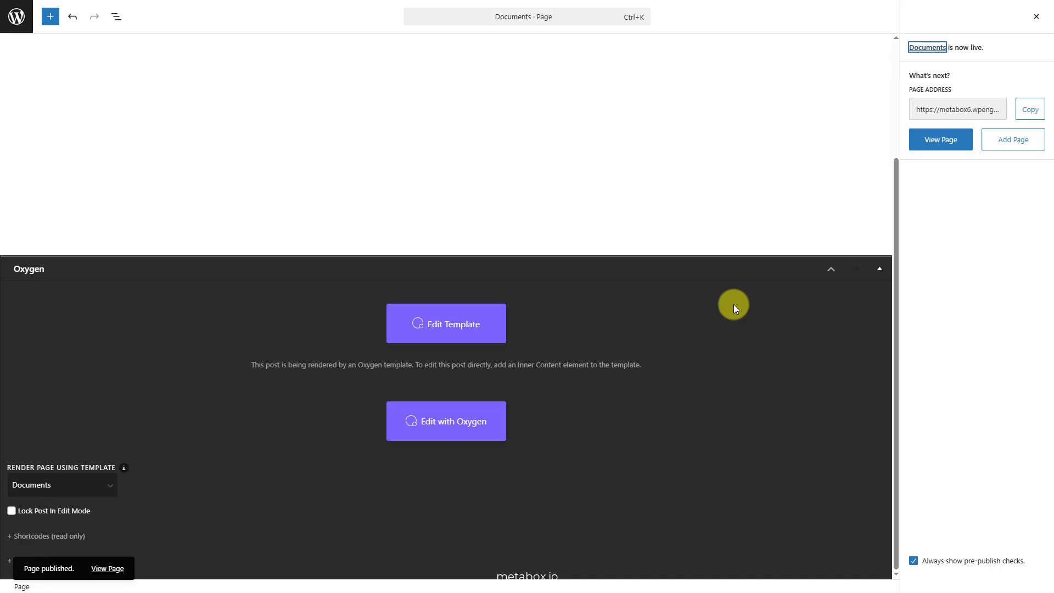
left_click(470, 435)
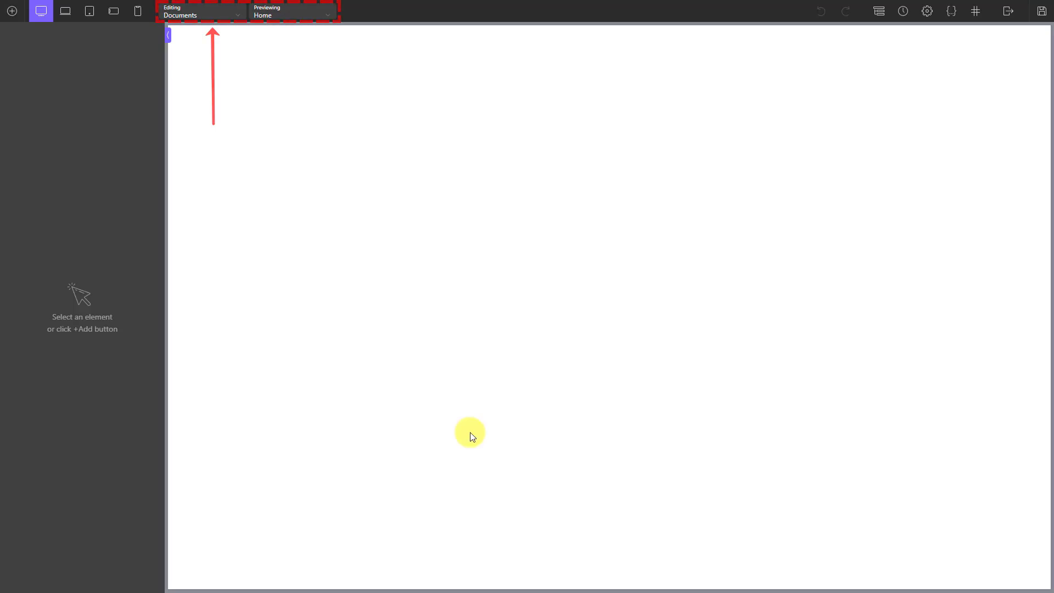
left_click(219, 14)
left_click(204, 55)
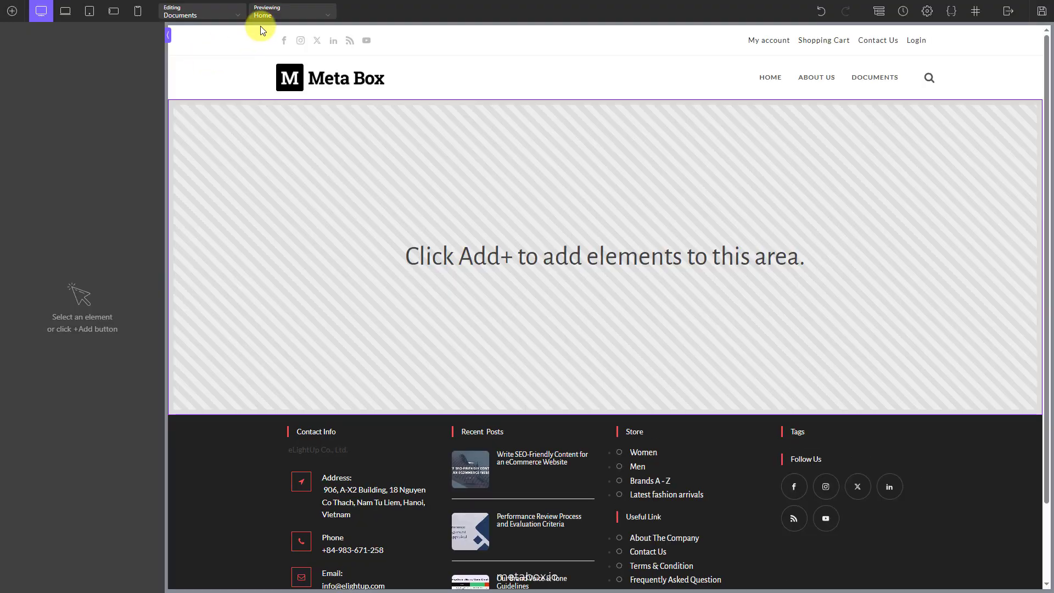
left_click(280, 13)
left_click(293, 51)
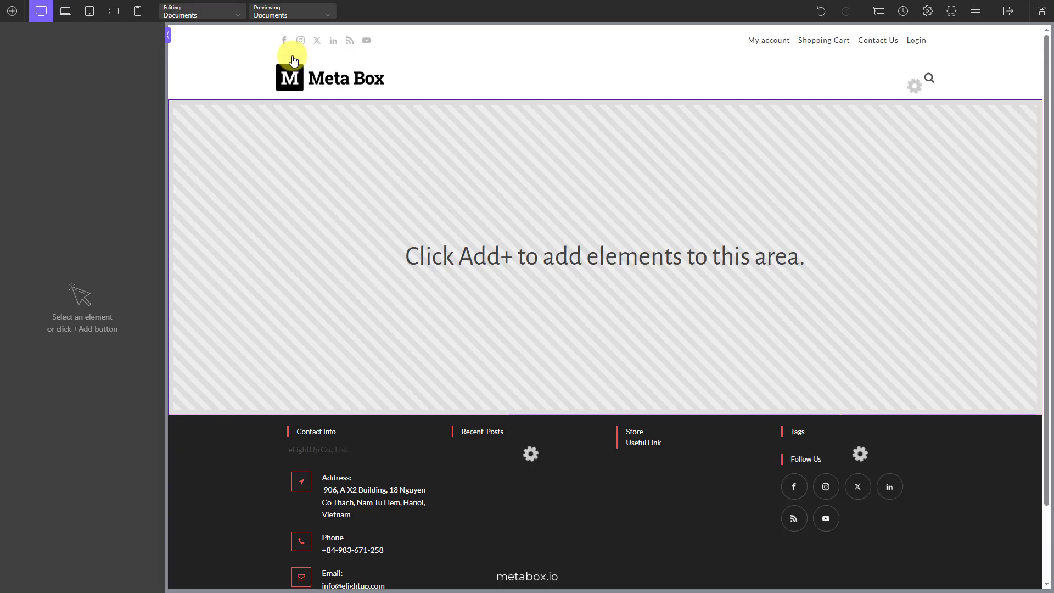
Show the page structure and add a Section element to the inner content area
left_click(879, 12)
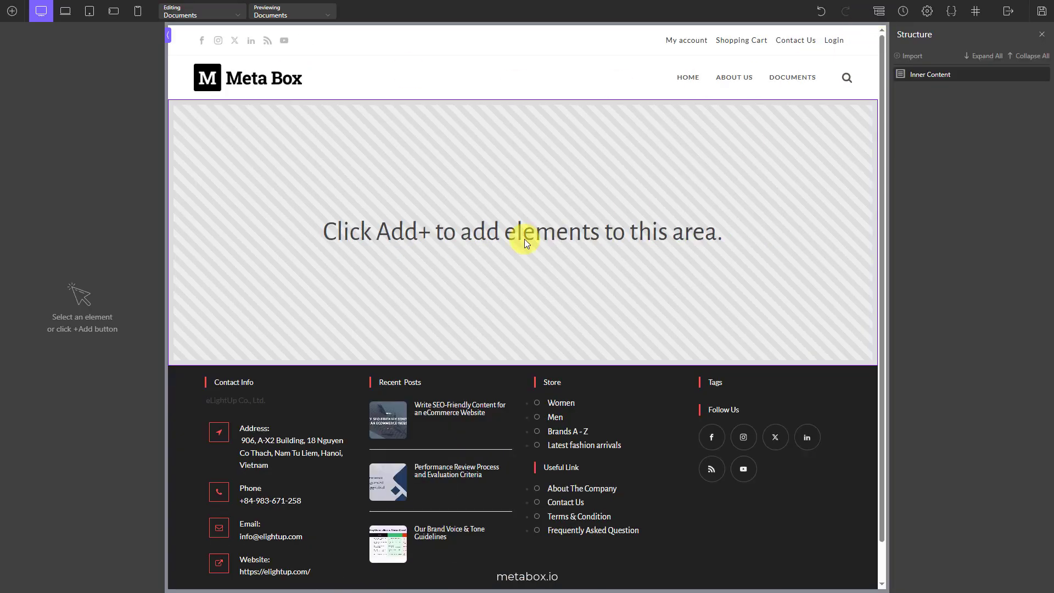
left_click(12, 12)
type("sec")
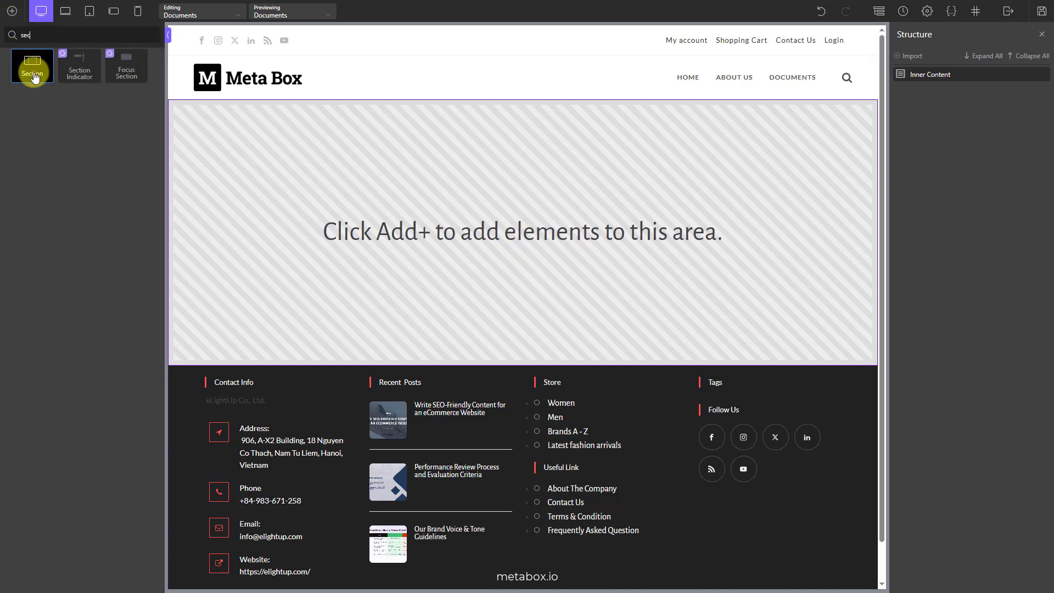
left_click(33, 77)
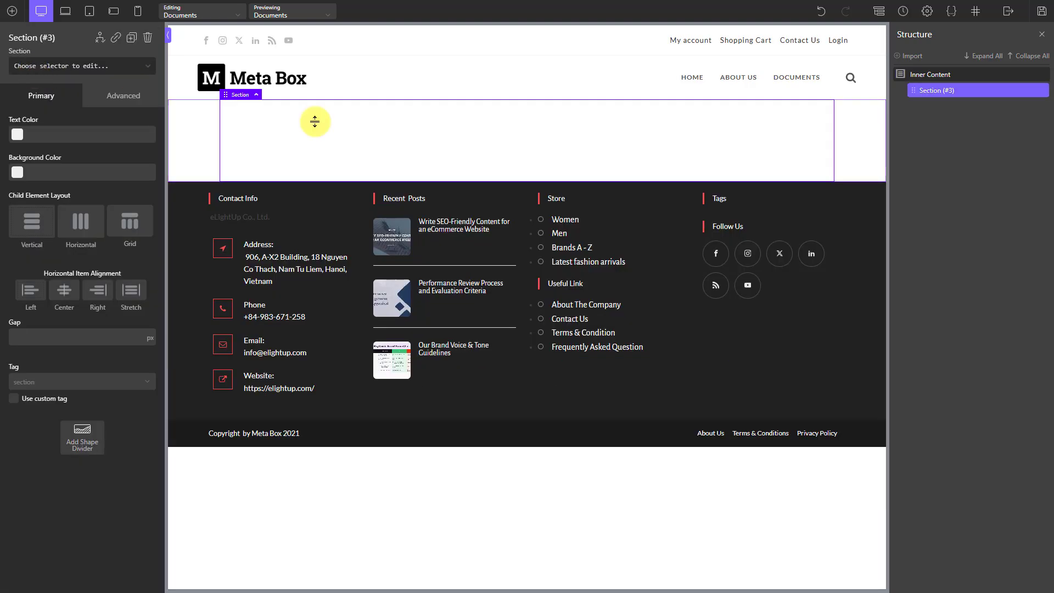
left_click(975, 95)
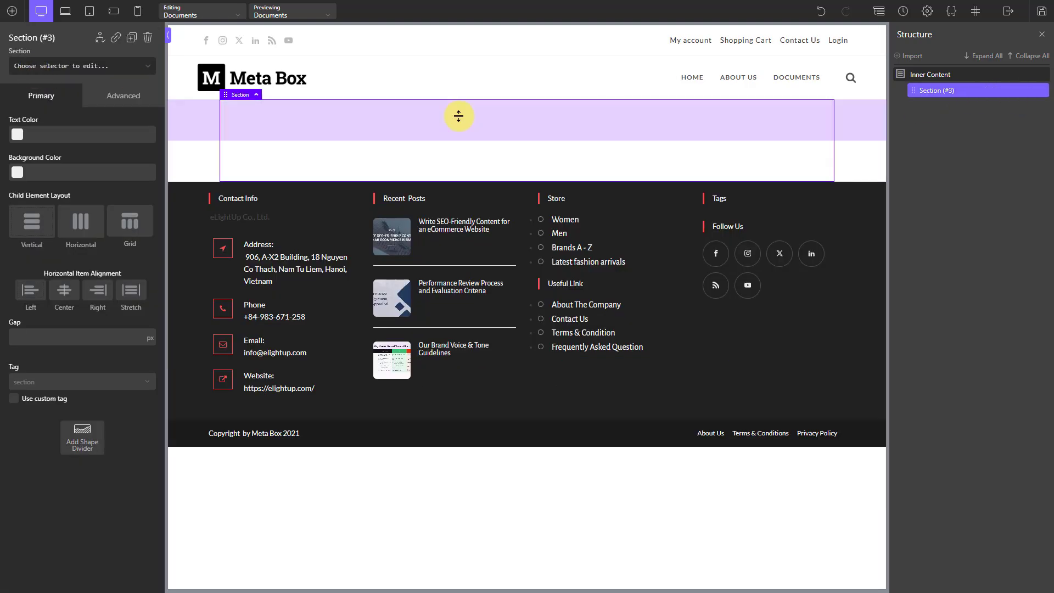
Add a Heading element inside the new section
left_click(12, 11)
type("hea")
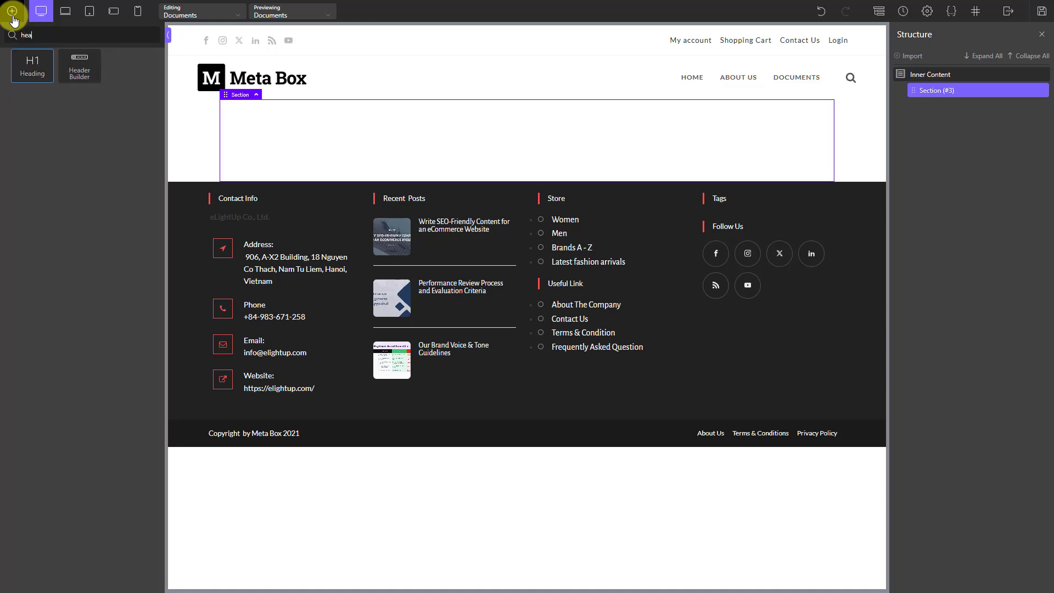
left_click(30, 80)
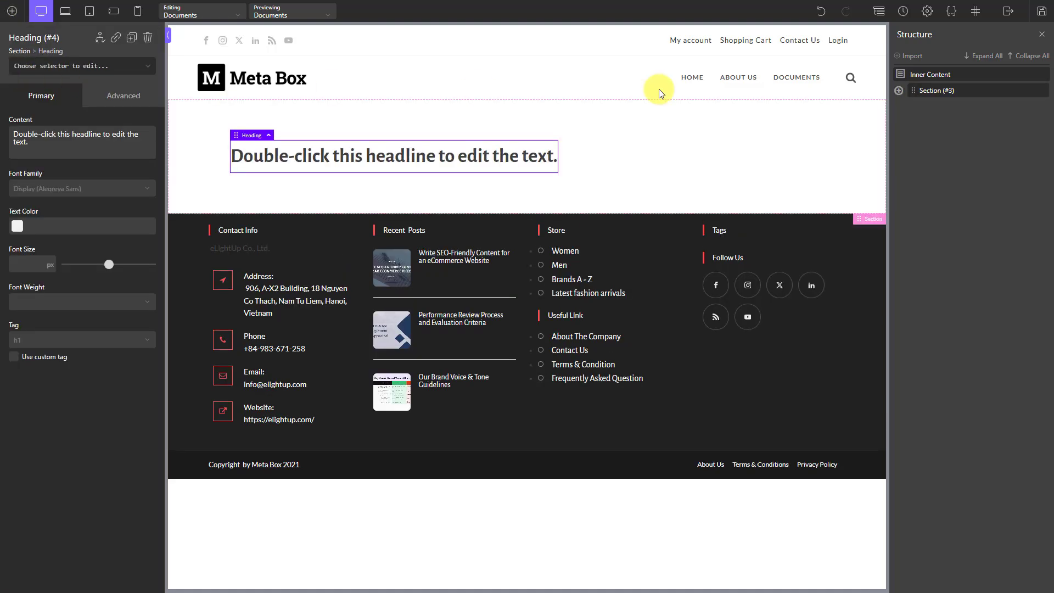
Replace the section heading's placeholder text with the dynamic post title
left_click(900, 90)
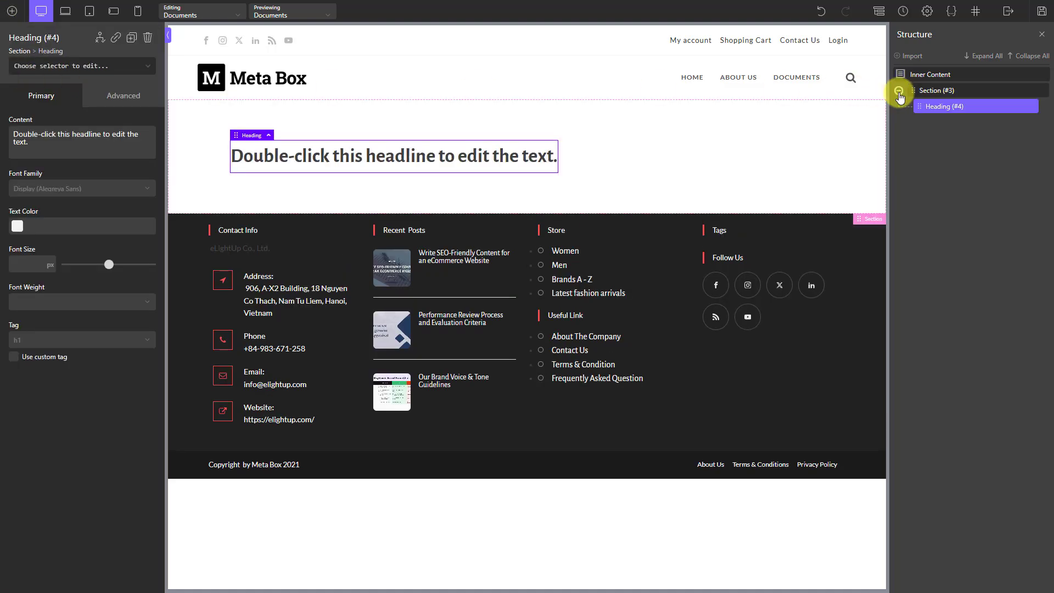
double_click(503, 156)
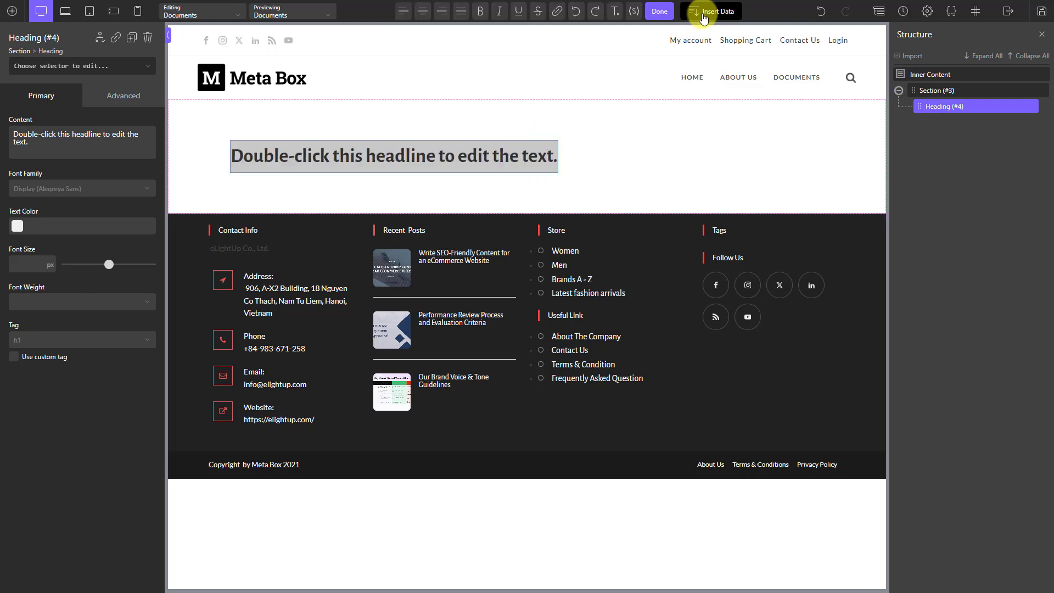
left_click(704, 12)
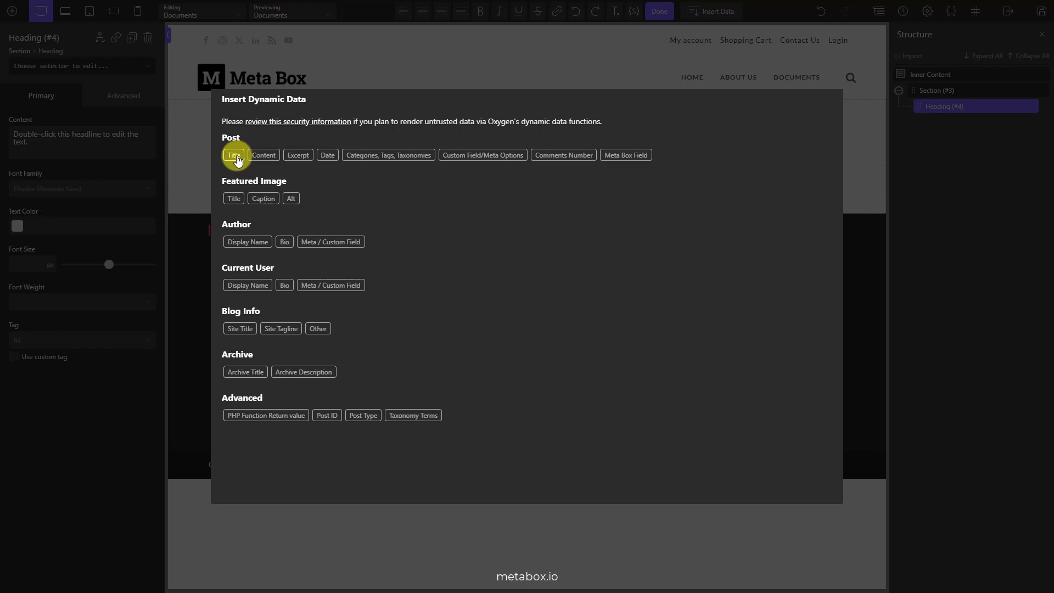
left_click(237, 159)
left_click(250, 252)
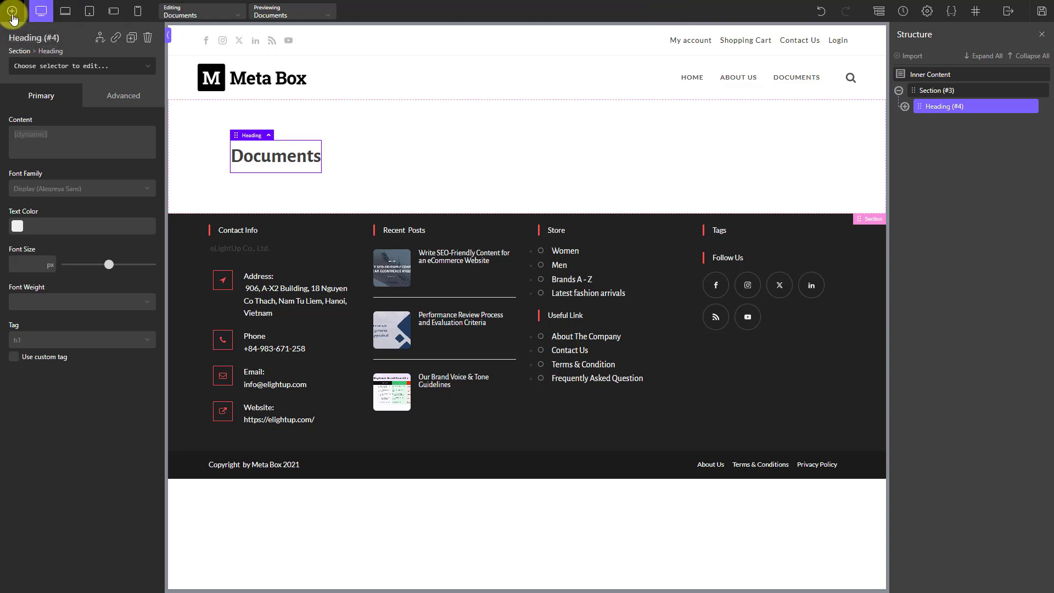
Add a Repeater element below the Documents heading and expand it in the page structure
left_click(12, 11)
type("re")
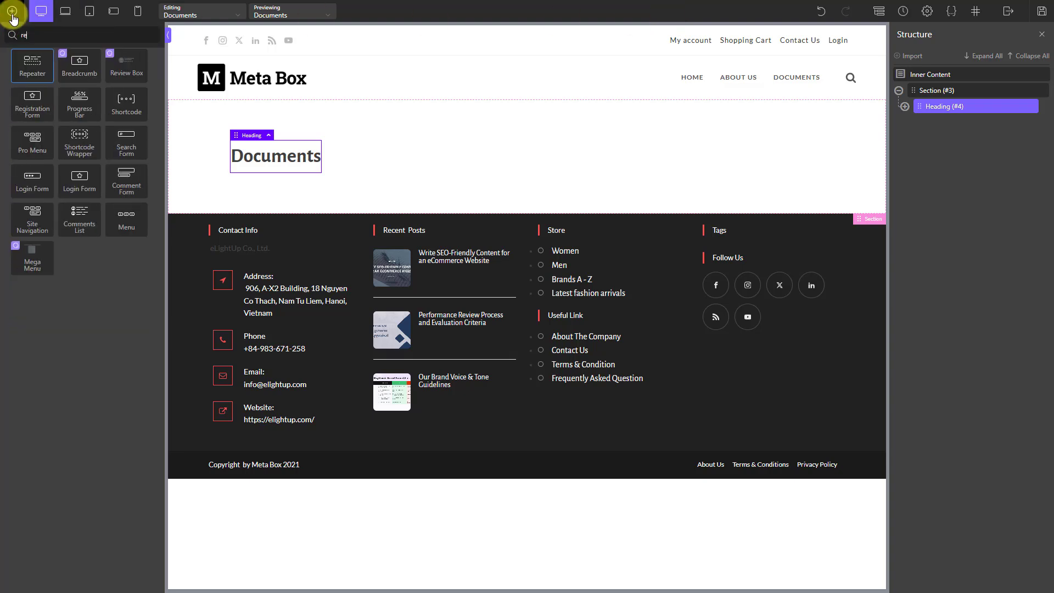
left_click(28, 79)
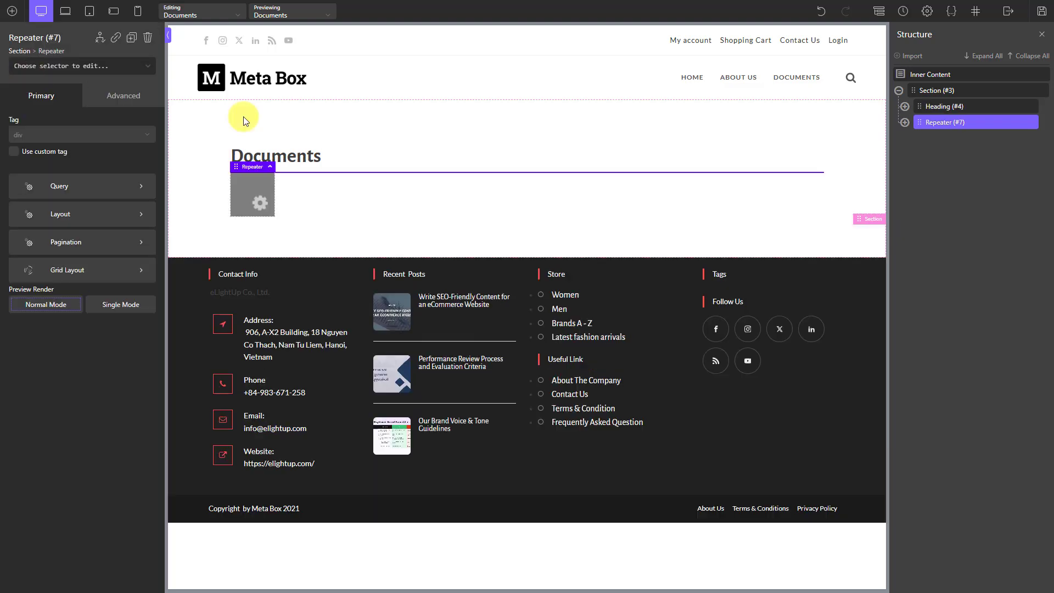
left_click(905, 122)
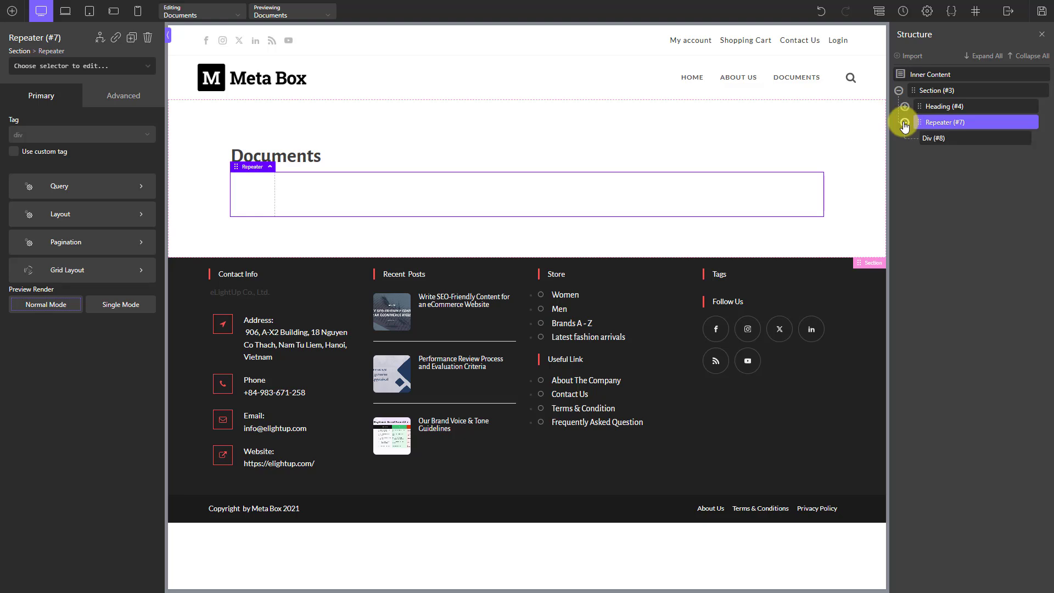
Give the Repeater an advanced query with the post_type parameter set to post
left_click(90, 189)
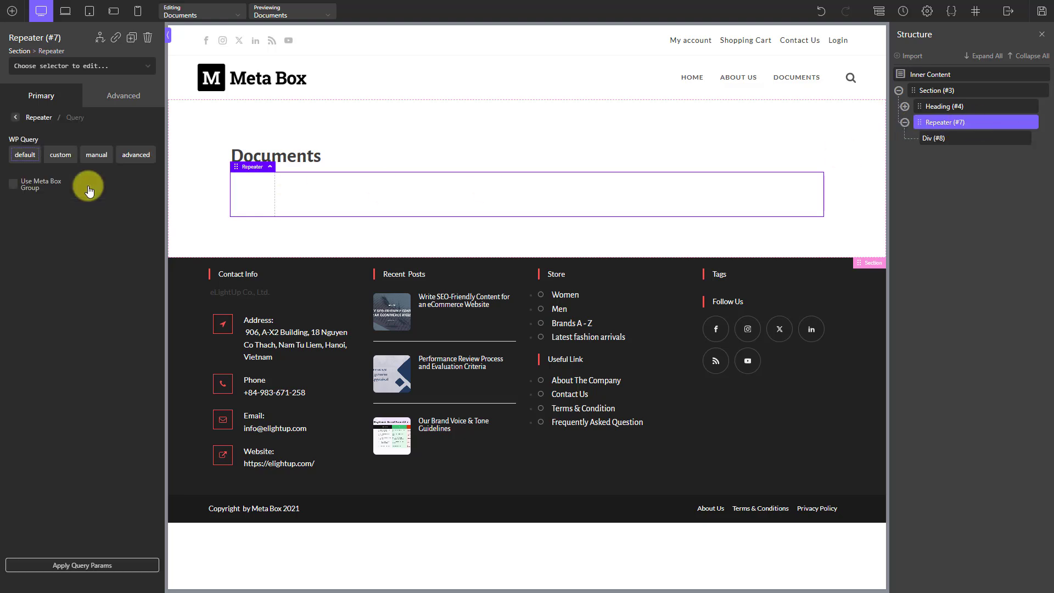
left_click(135, 157)
left_click(66, 219)
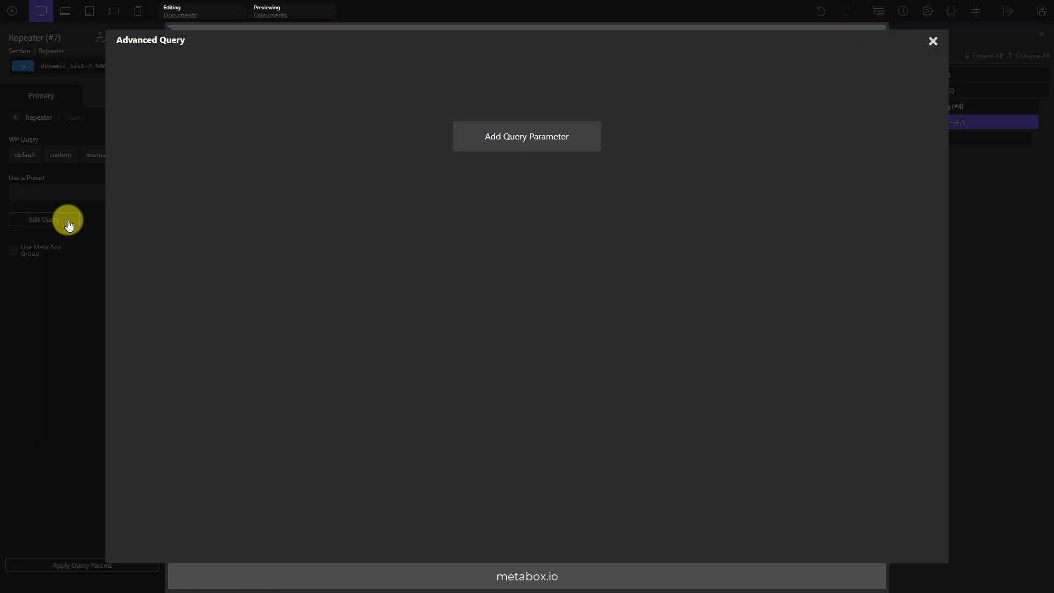
left_click(479, 147)
left_click(228, 69)
type("pos")
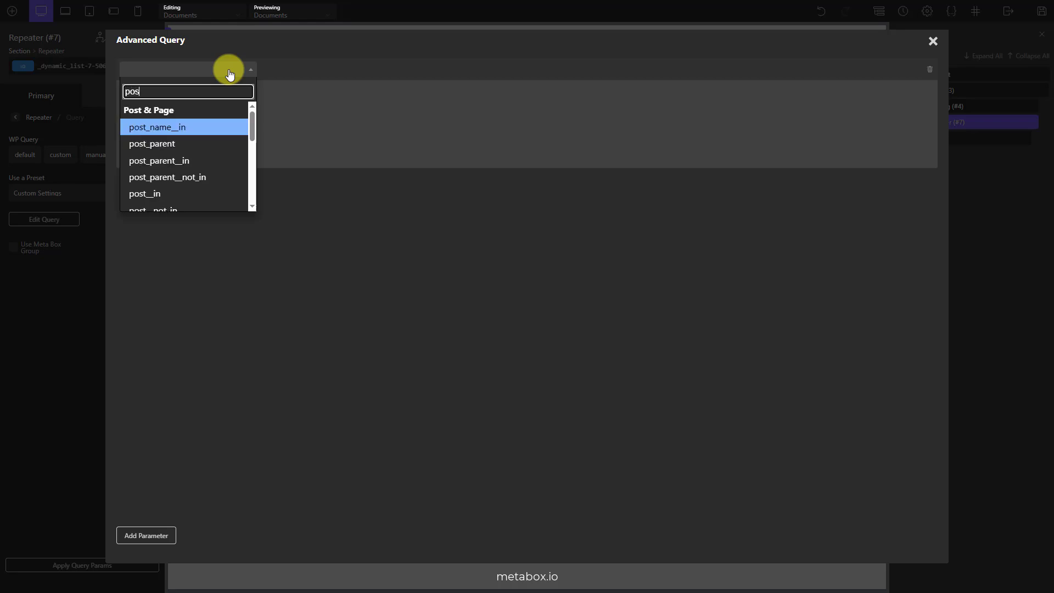
type("t_type")
left_click(207, 127)
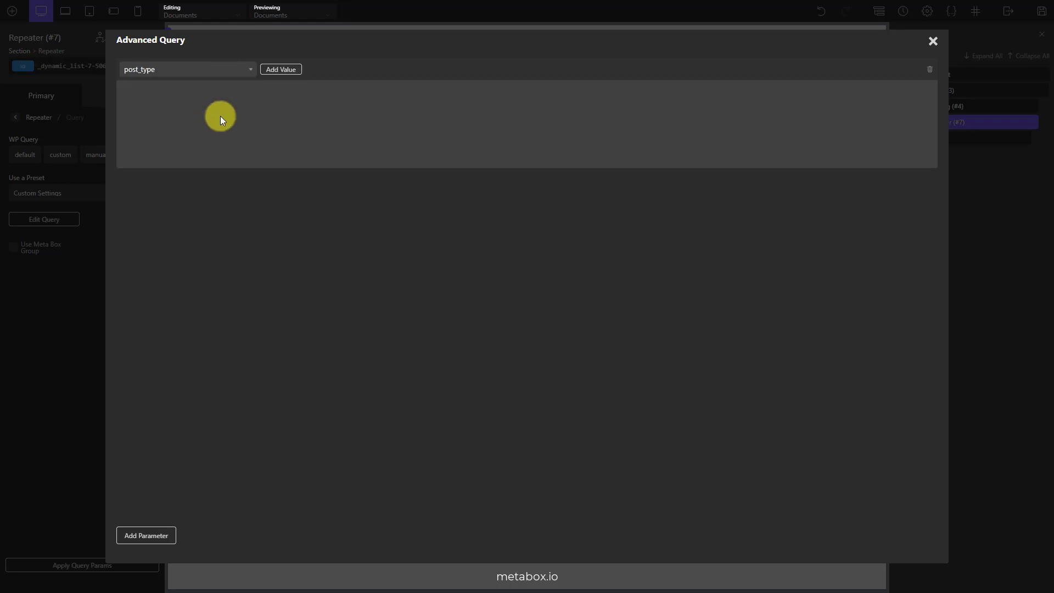
left_click(286, 73)
left_click(190, 102)
type("post")
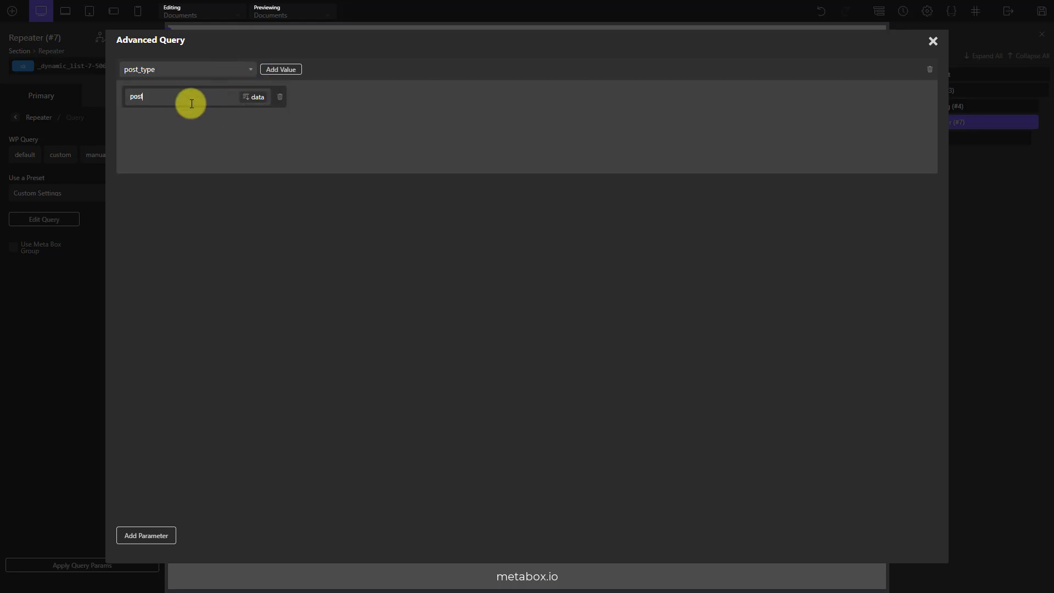
Add a posts_per_page parameter with the value -1 to the Repeater's query and close the query editor
left_click(153, 536)
left_click(216, 195)
type("p")
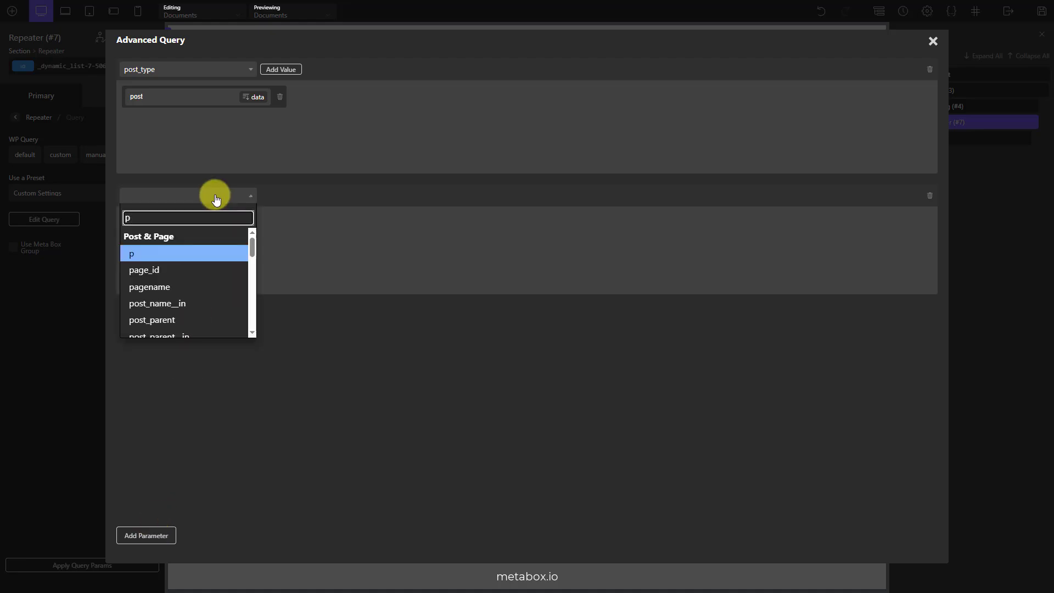
type("er_")
left_click(207, 256)
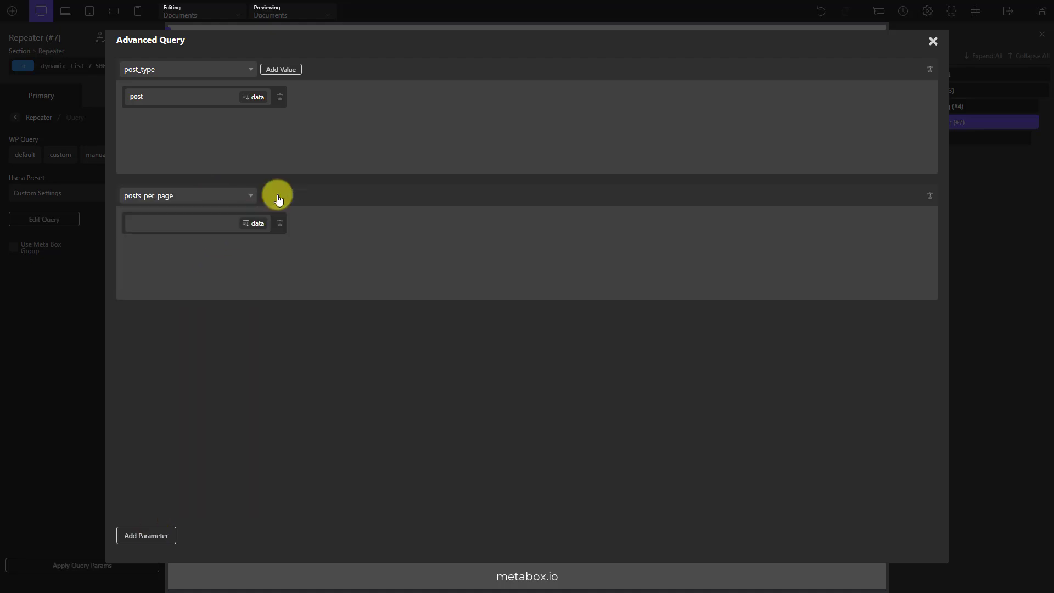
left_click(199, 226)
type("-1")
left_click(933, 41)
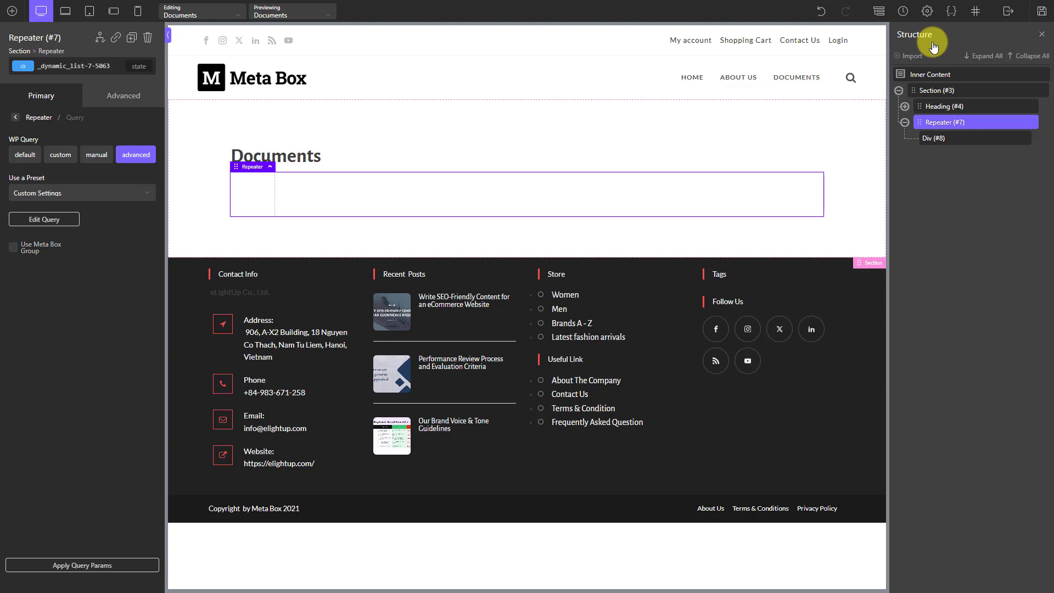
Add an Image element inside the Repeater's div and source it dynamically from the post's featured image
left_click(959, 139)
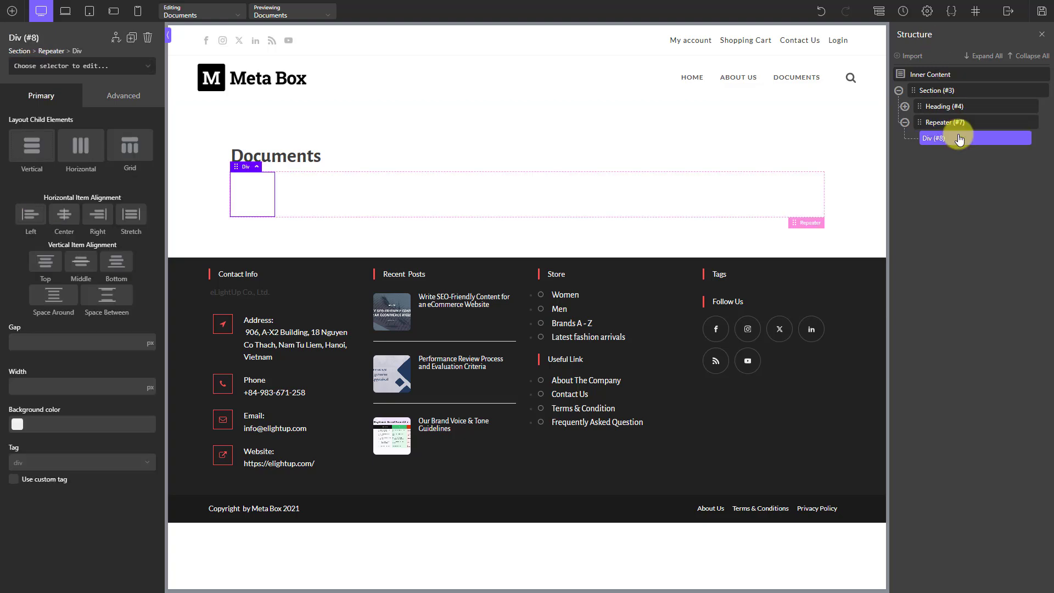
left_click(12, 11)
type("image")
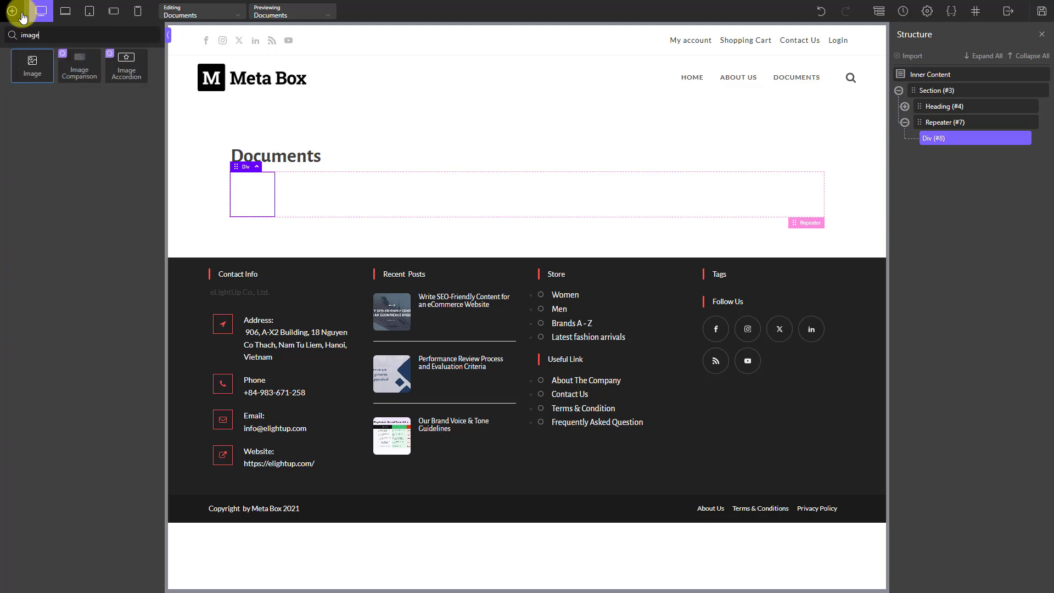
left_click(34, 74)
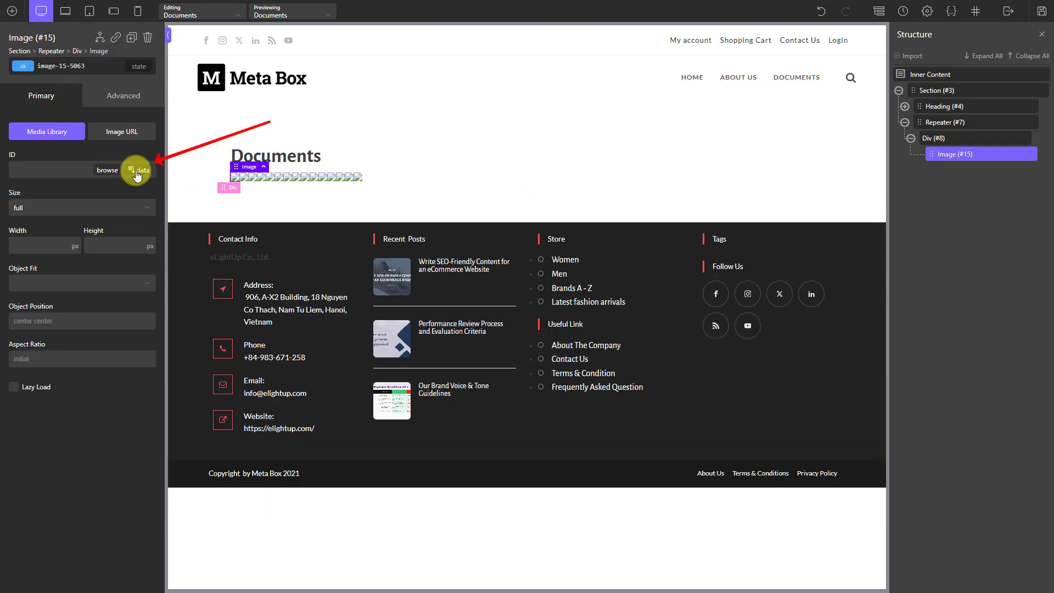
left_click(137, 174)
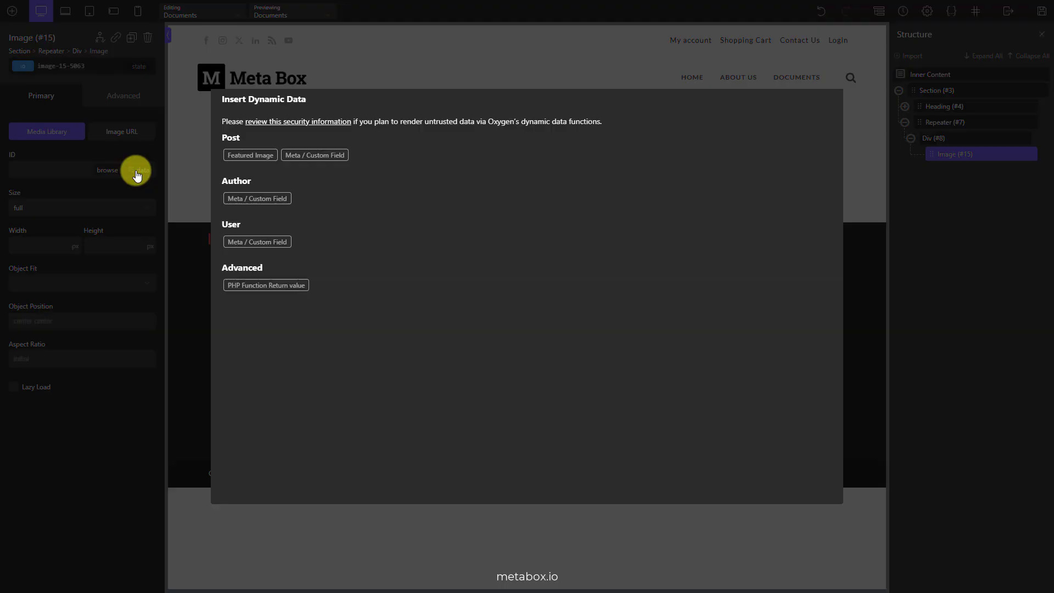
left_click(239, 156)
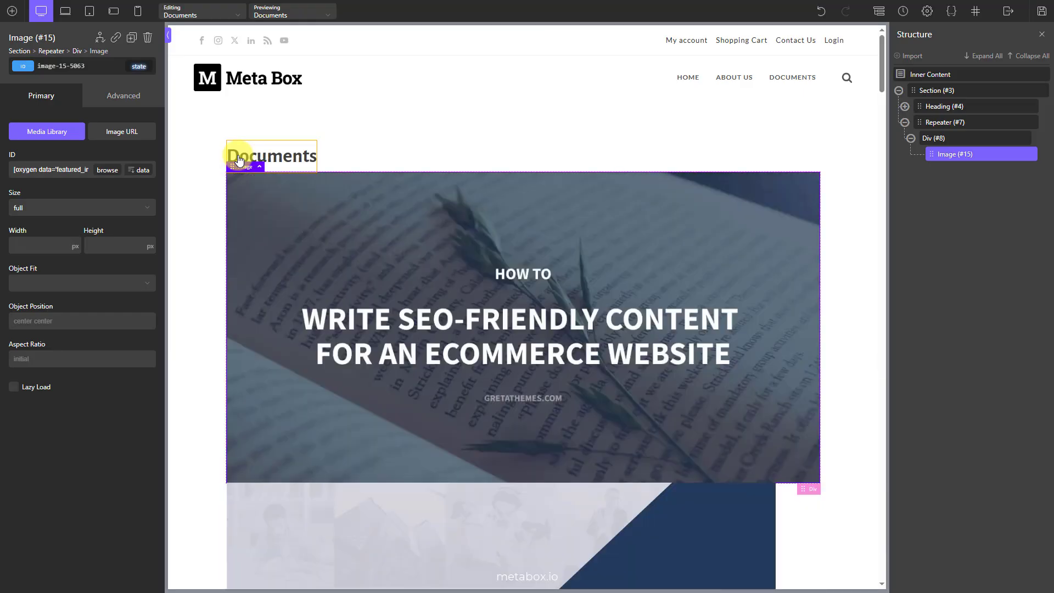
Add a nested Div below the image inside the Repeater
left_click(969, 123)
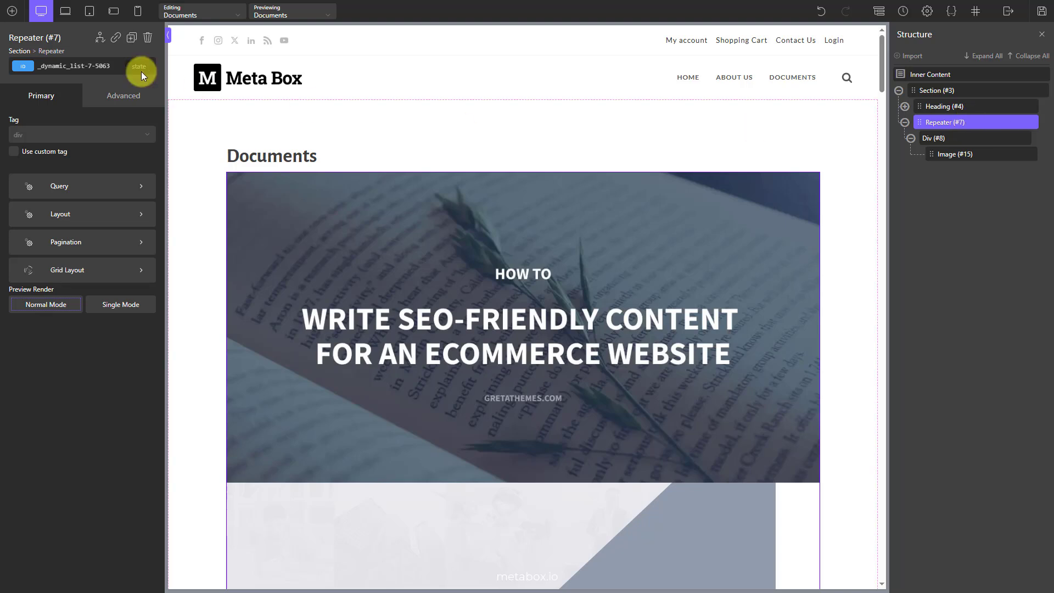
left_click(12, 11)
type("div")
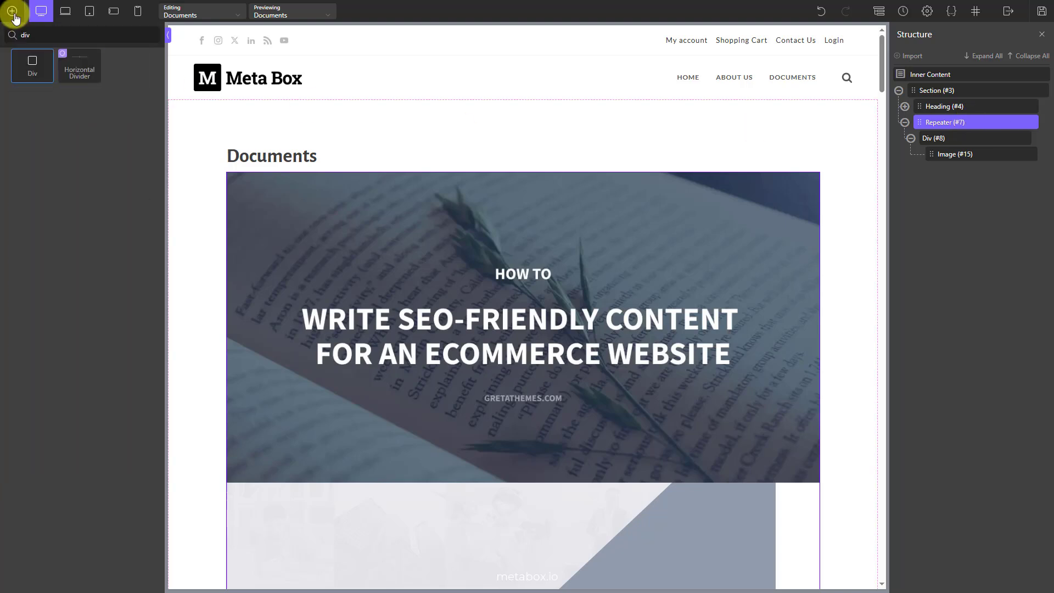
left_click(34, 77)
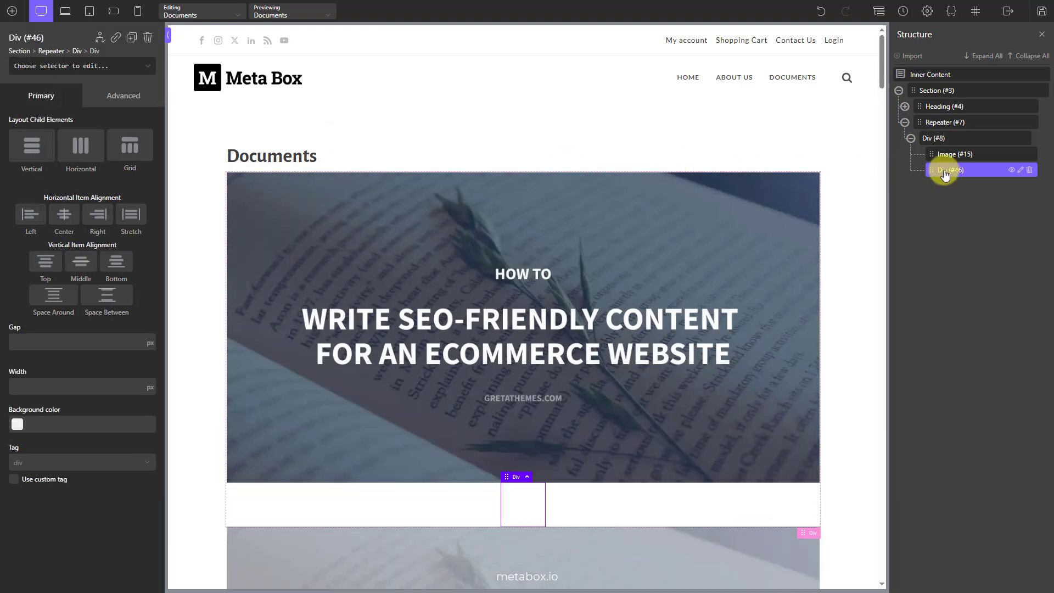
Add a Heading element inside the nested div below the image
left_click(12, 11)
type("hea")
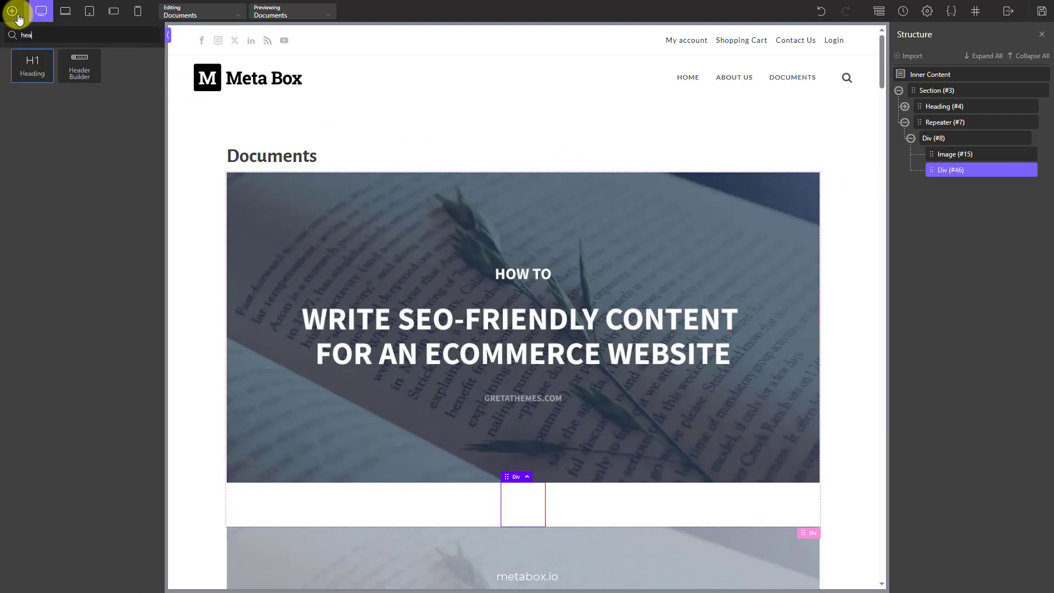
left_click(26, 74)
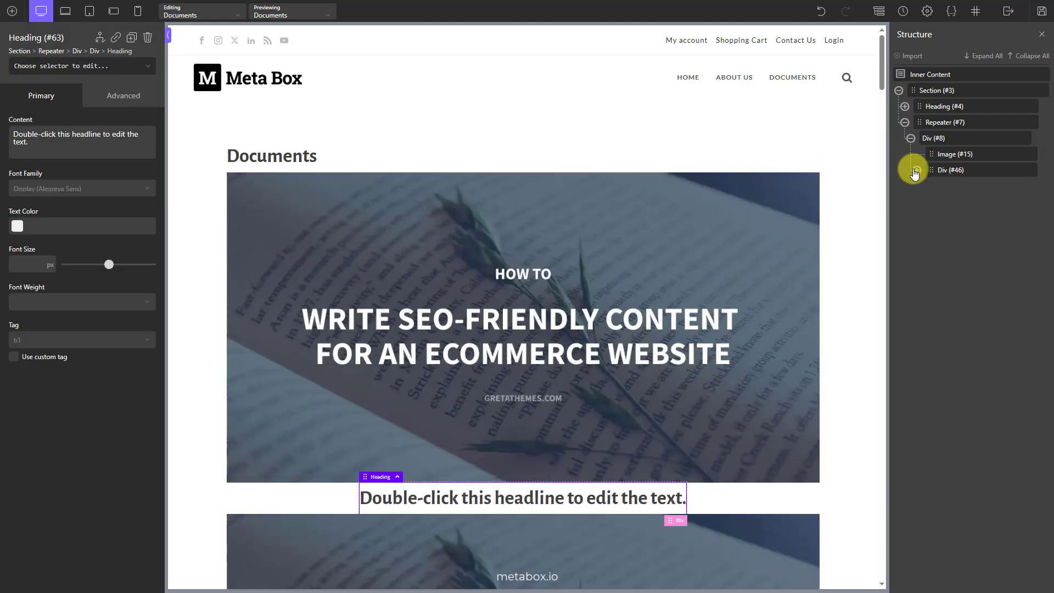
left_click(980, 190)
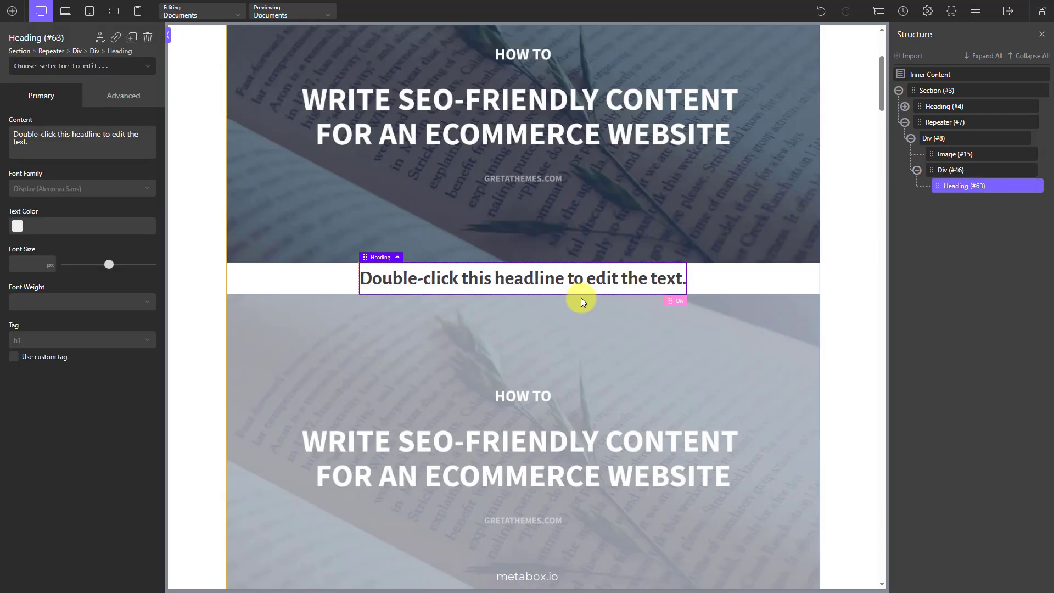
Replace the new heading's placeholder text with the dynamic post title, with the Link option enabled
double_click(581, 277)
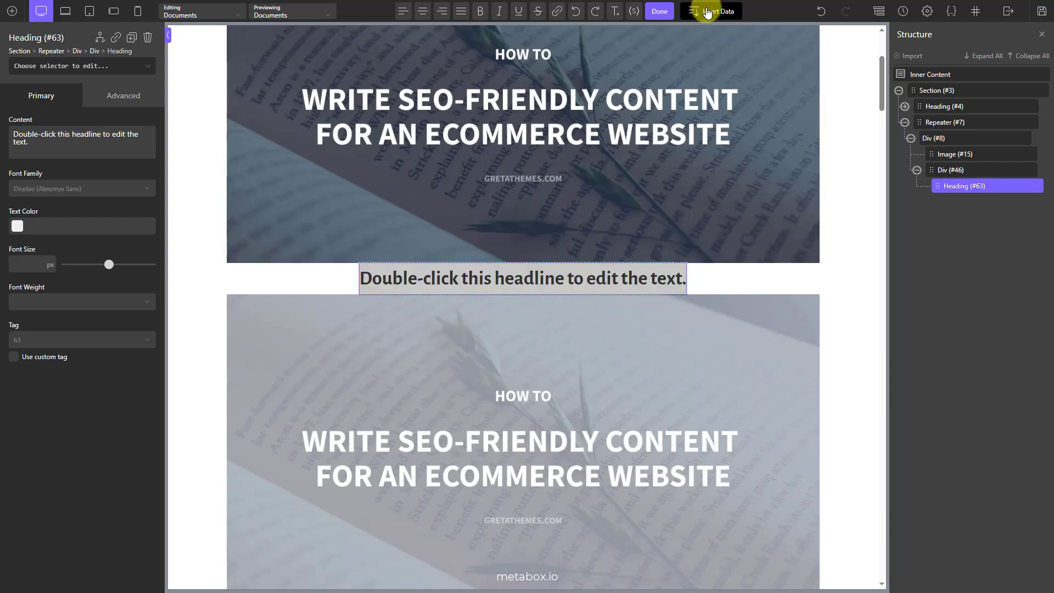
left_click(708, 12)
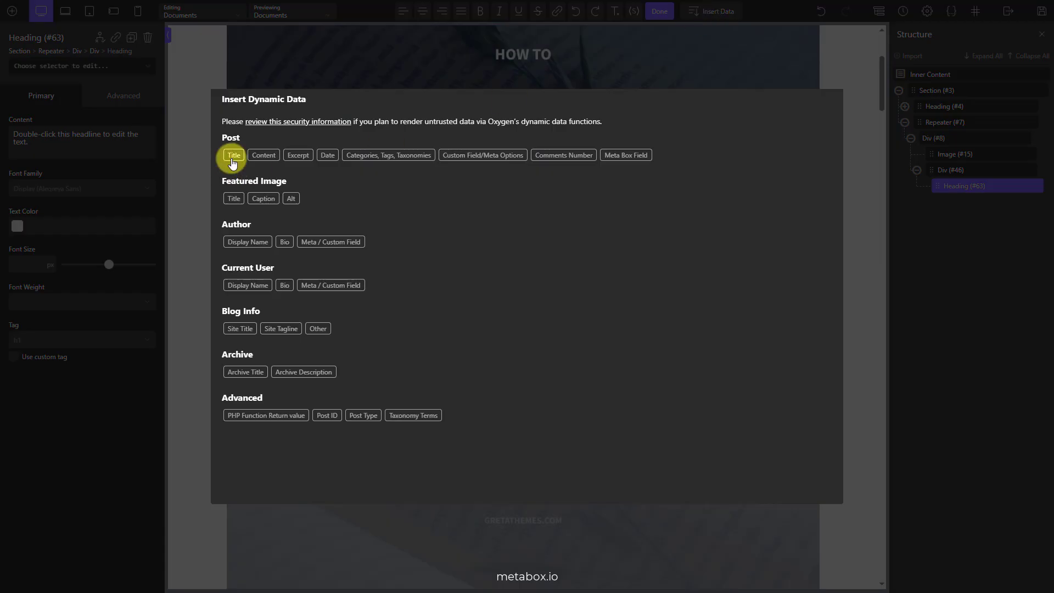
left_click(234, 156)
left_click(227, 151)
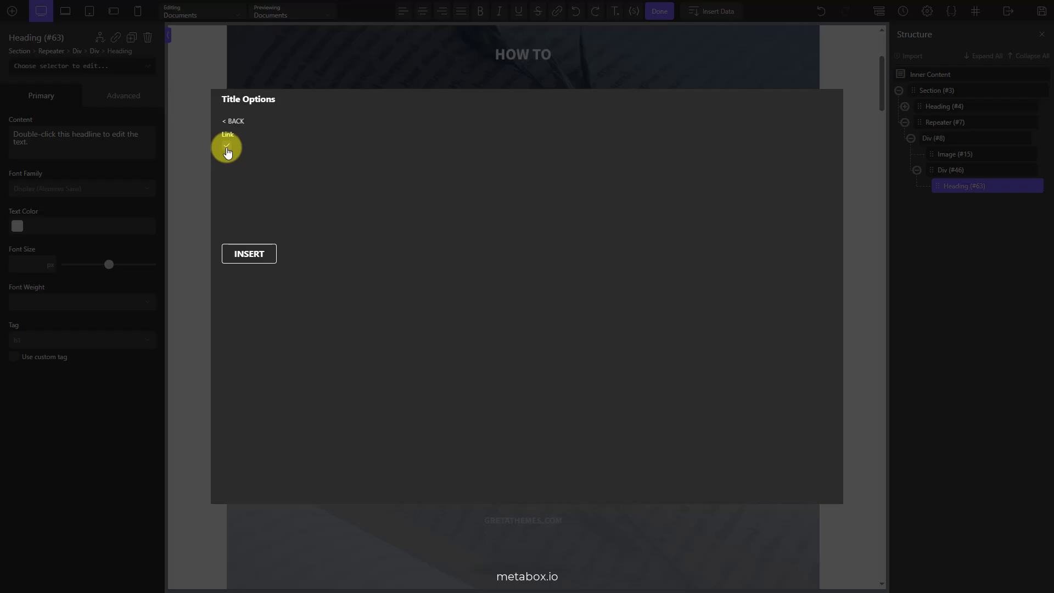
left_click(248, 253)
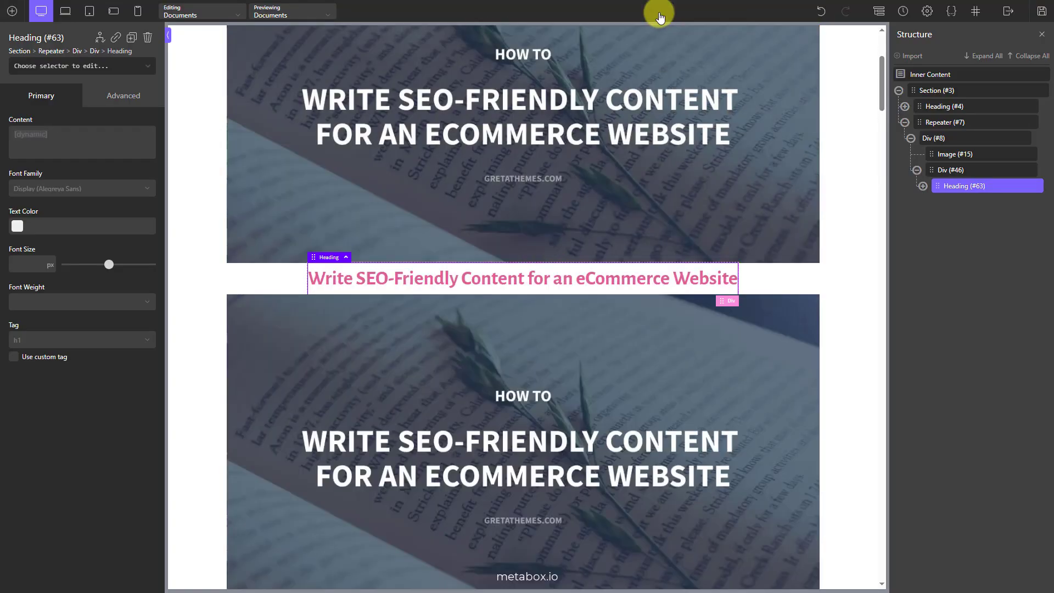
Add a Text element below the post title heading in the nested div
left_click(975, 174)
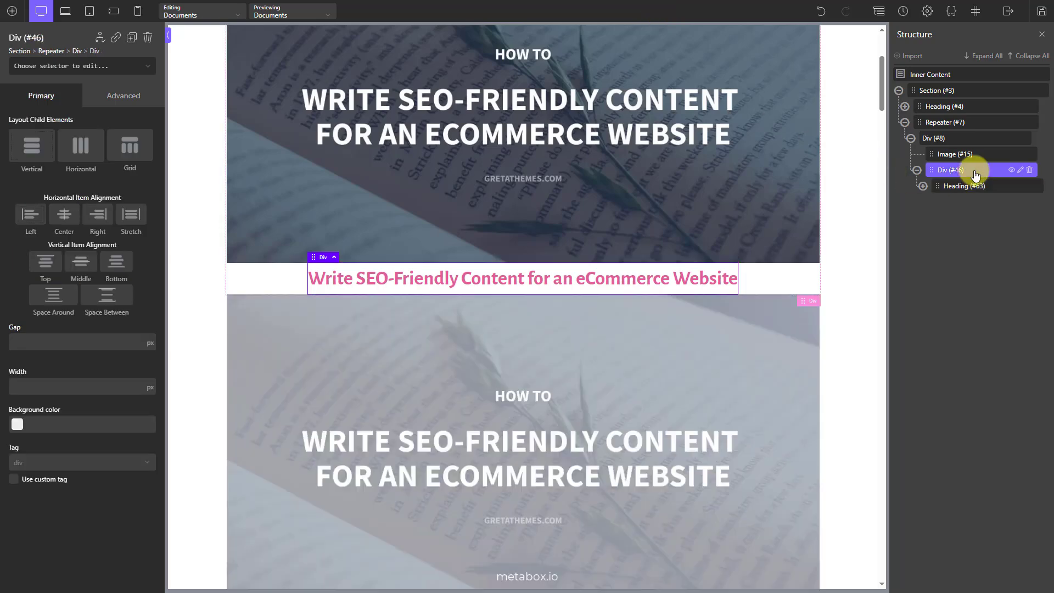
left_click(12, 11)
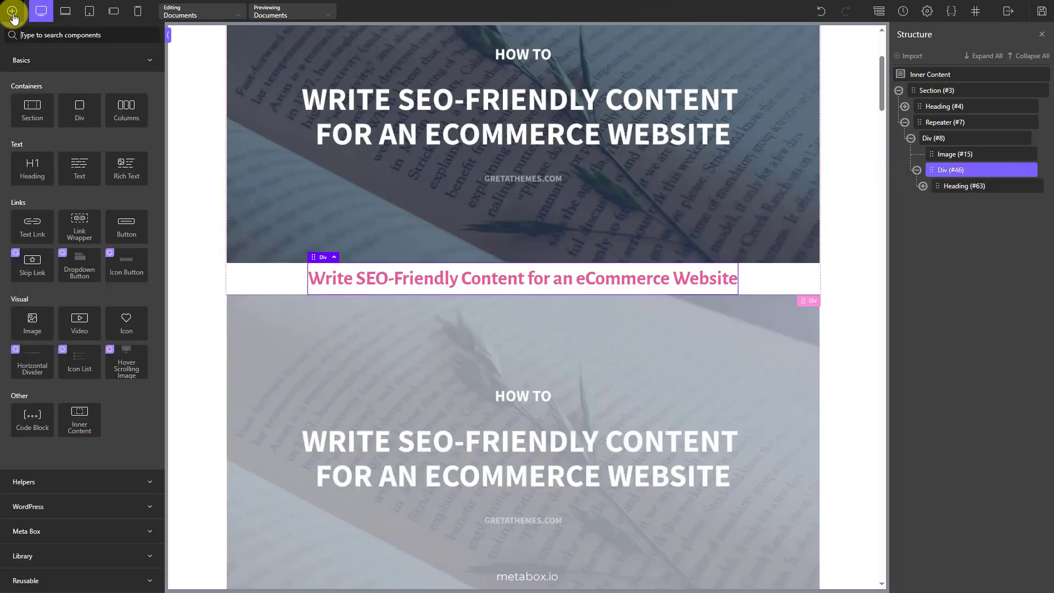
type("text")
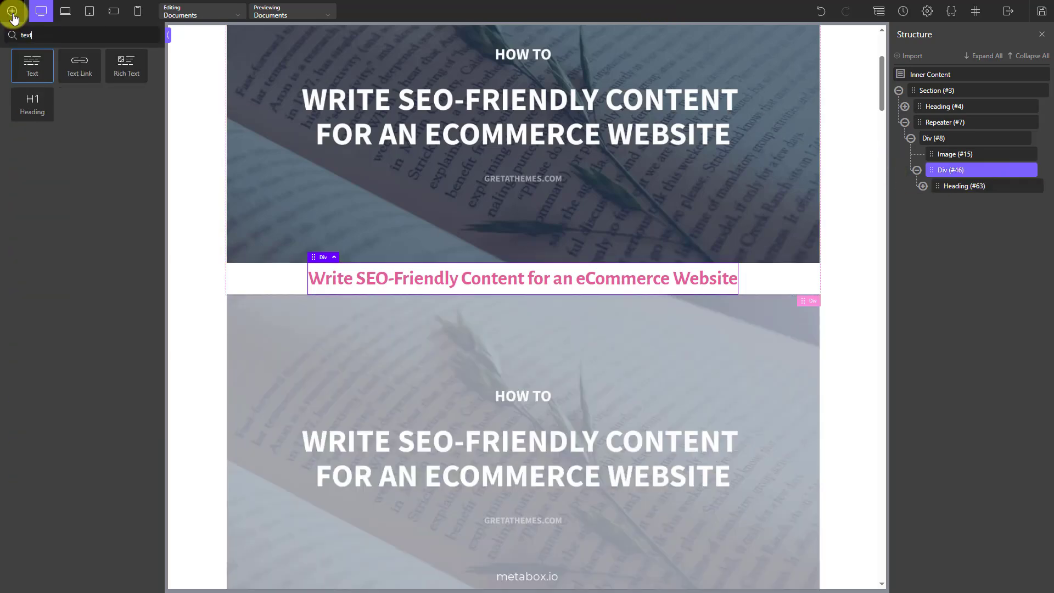
left_click(45, 83)
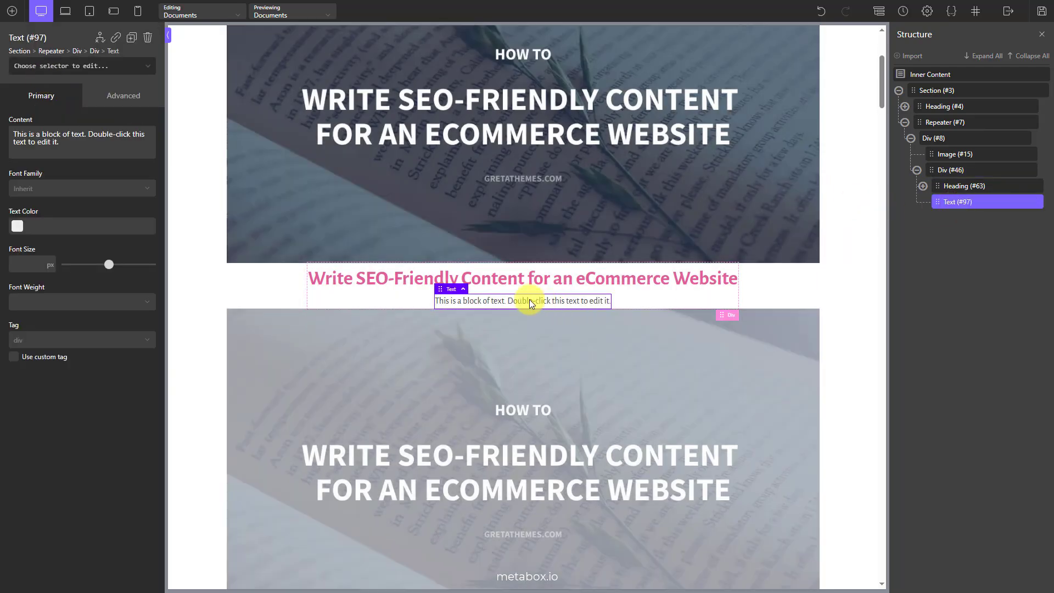
Replace the text placeholder below the post title with the Departments Meta Box field, inserting the post URL as a link
double_click(531, 300)
left_click(696, 11)
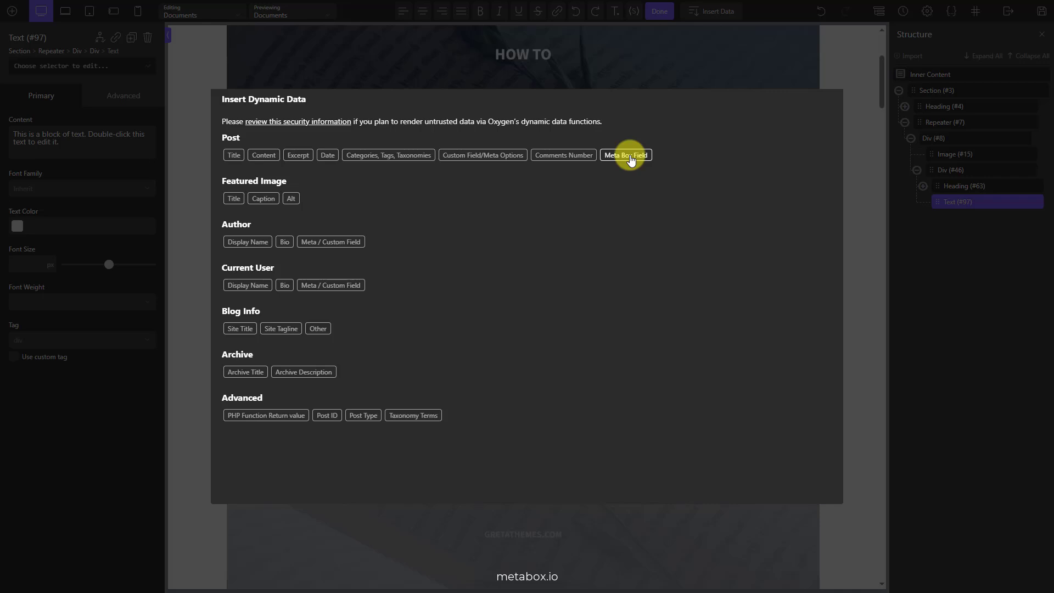
left_click(629, 156)
left_click(280, 146)
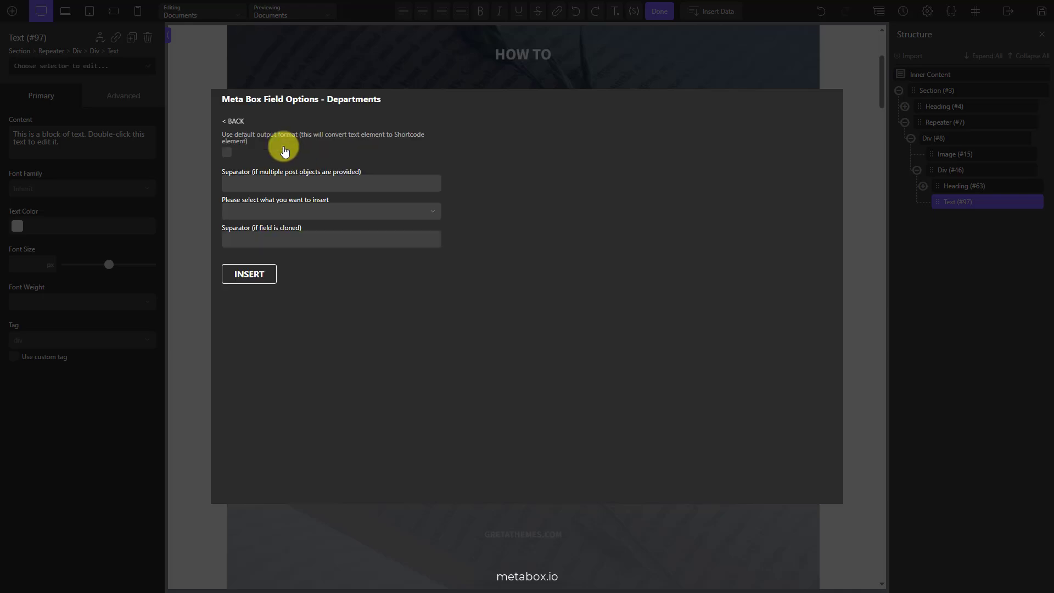
left_click(267, 211)
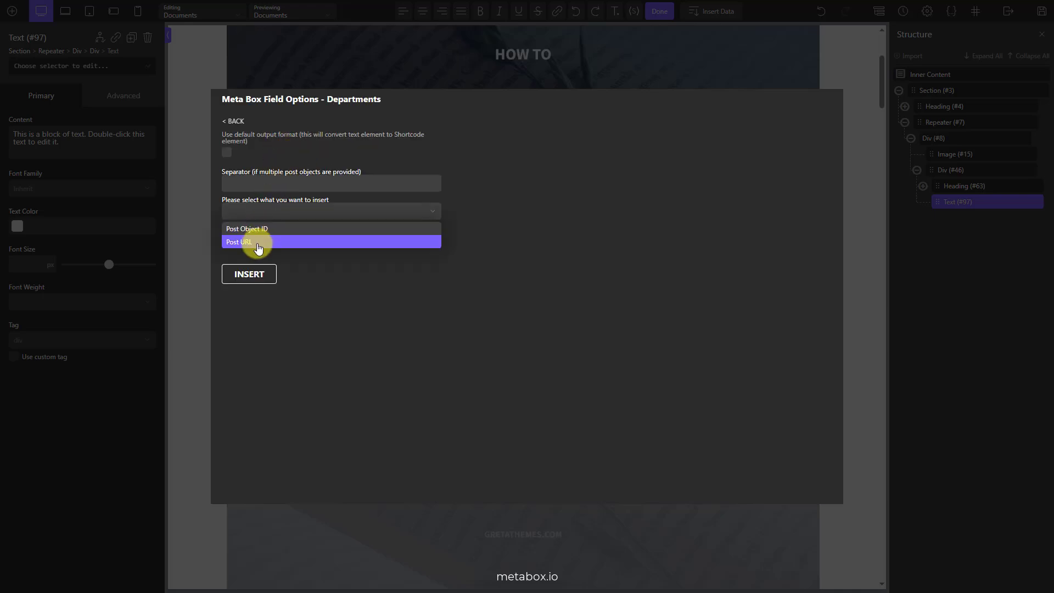
left_click(259, 244)
left_click(227, 244)
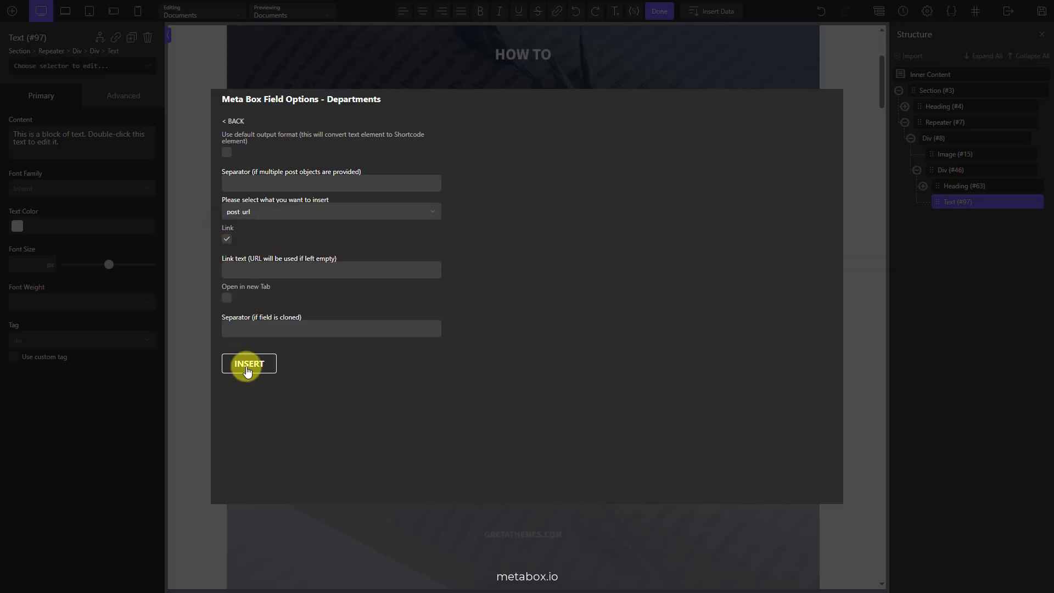
left_click(248, 365)
left_click(661, 11)
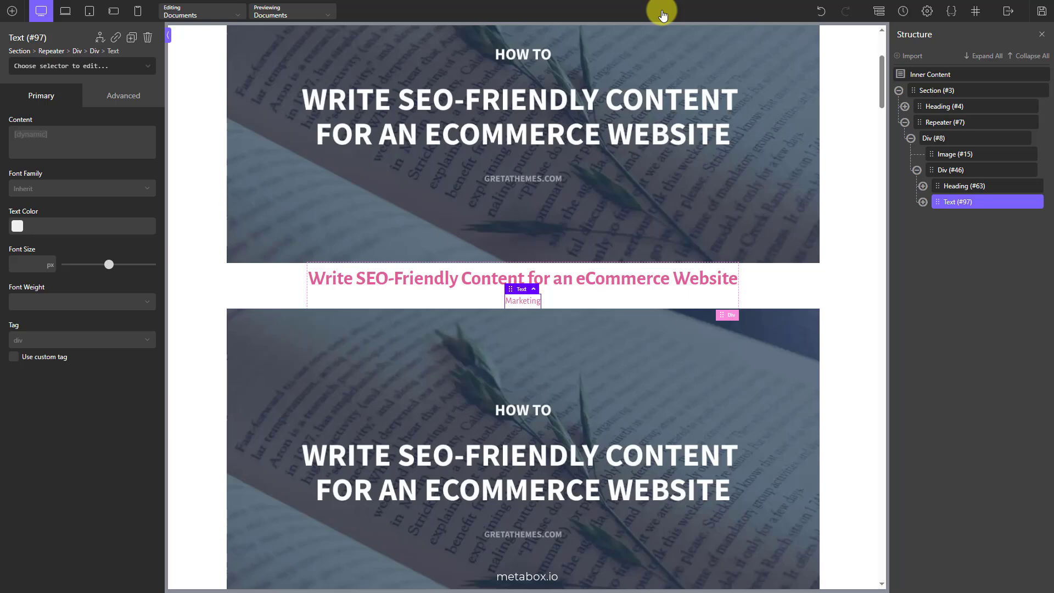
Add another Text element below the department text in the nested div
left_click(12, 11)
type("text")
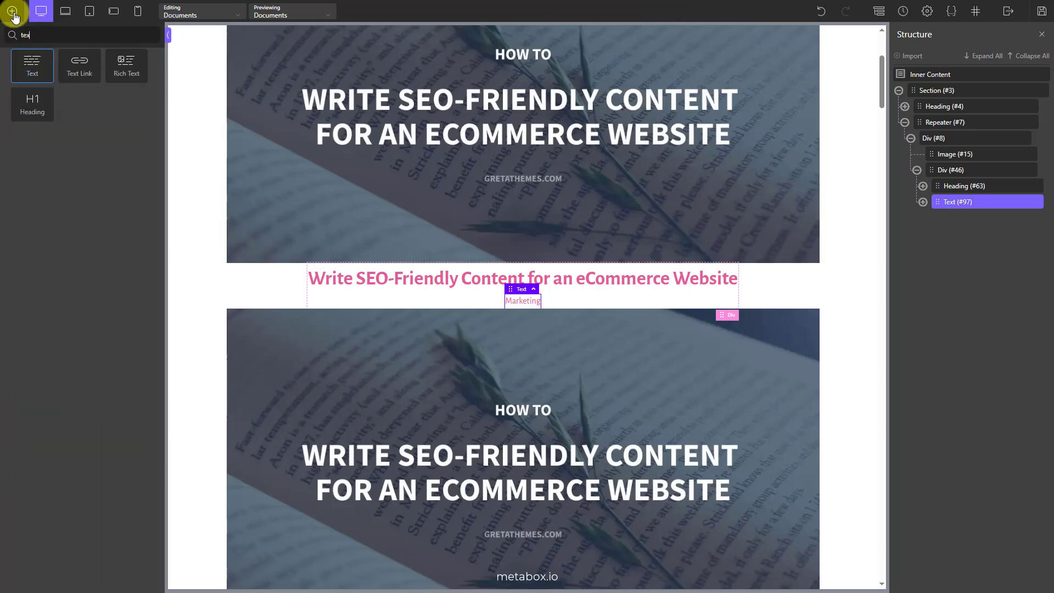
left_click(33, 77)
Replace the new text's placeholder with the dynamic post date in d-M-Y format, and save the page
double_click(489, 319)
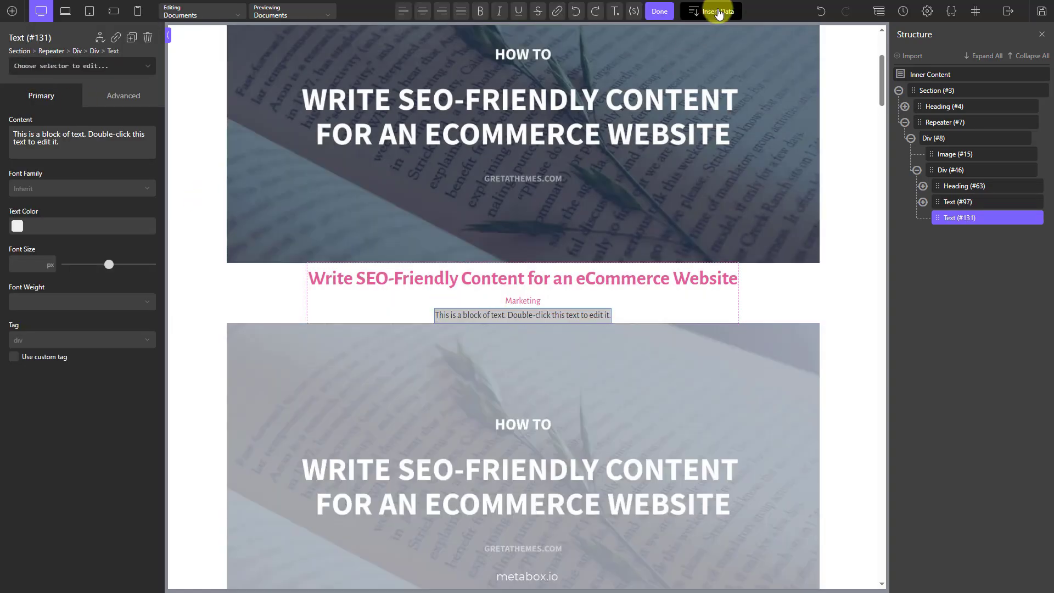
left_click(717, 11)
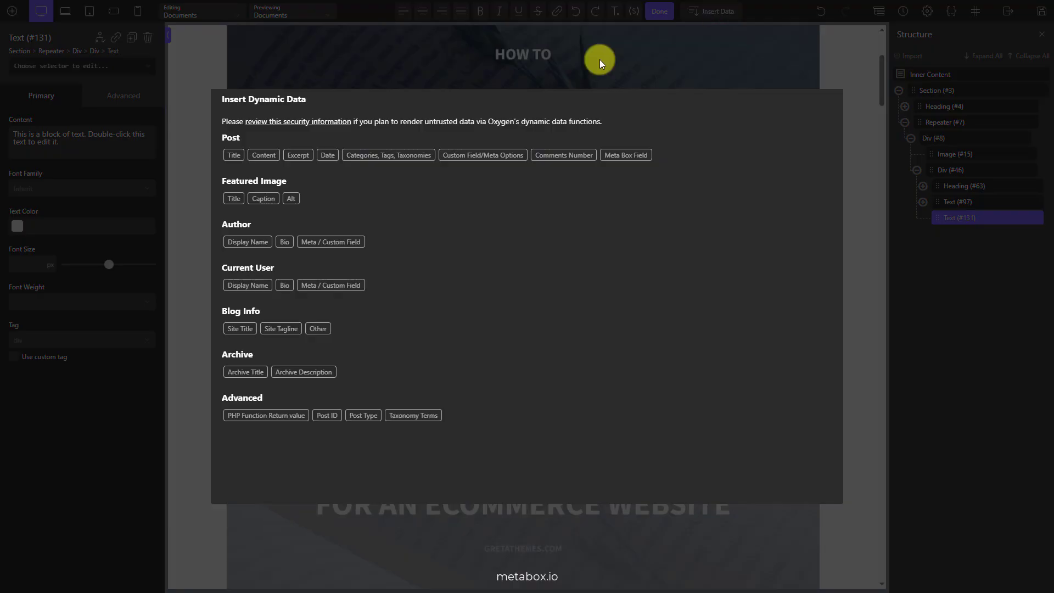
left_click(326, 156)
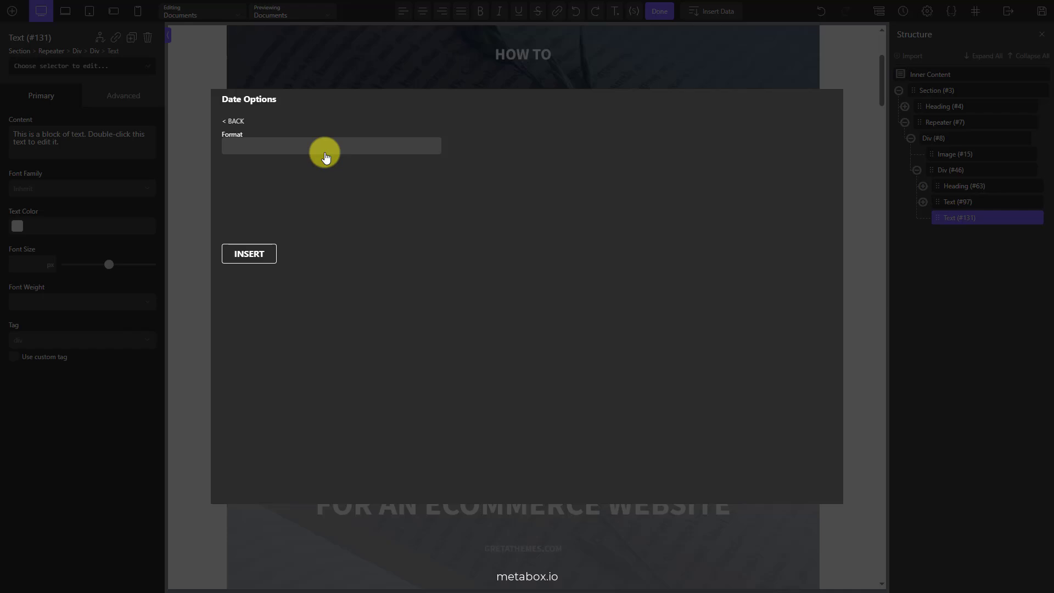
left_click(325, 147)
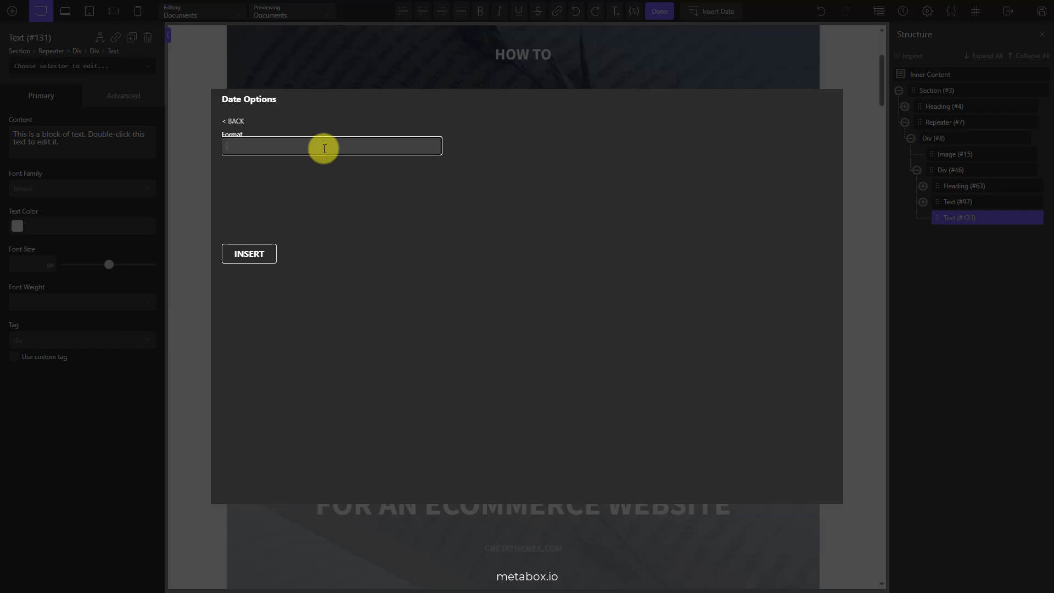
type("d-M-Y")
left_click(252, 253)
left_click(659, 13)
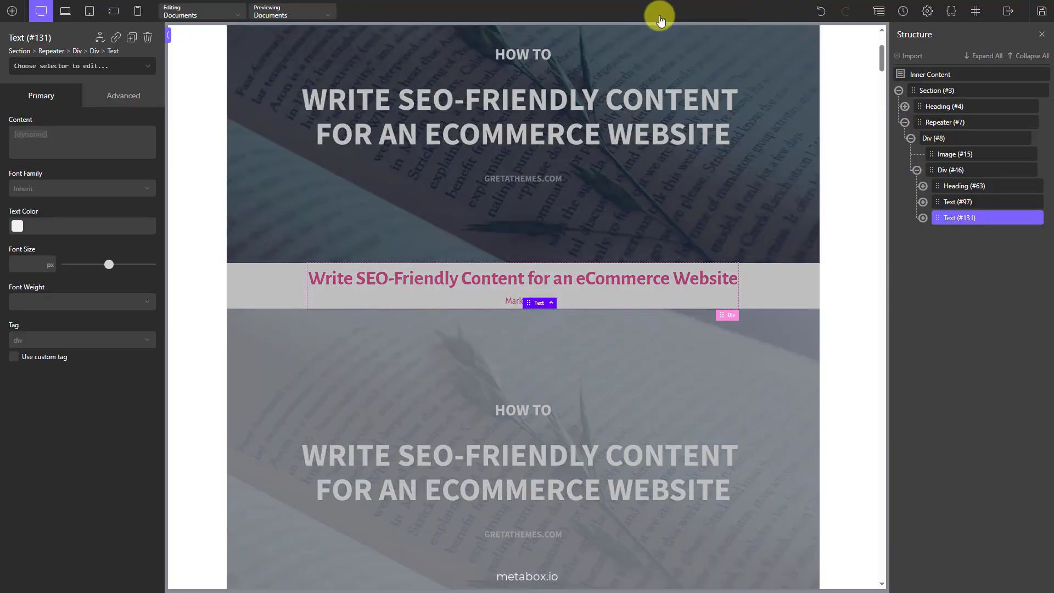
left_click(1042, 12)
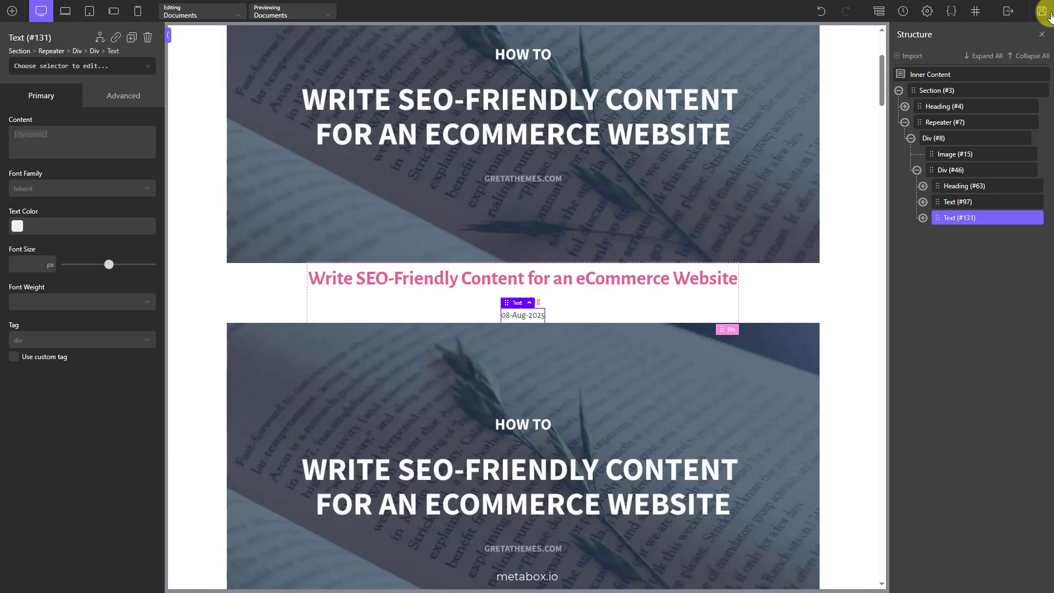
Open the Documents page on the front end and examine the image, title, department and date of the listed documents
mouse_move(1008, 11)
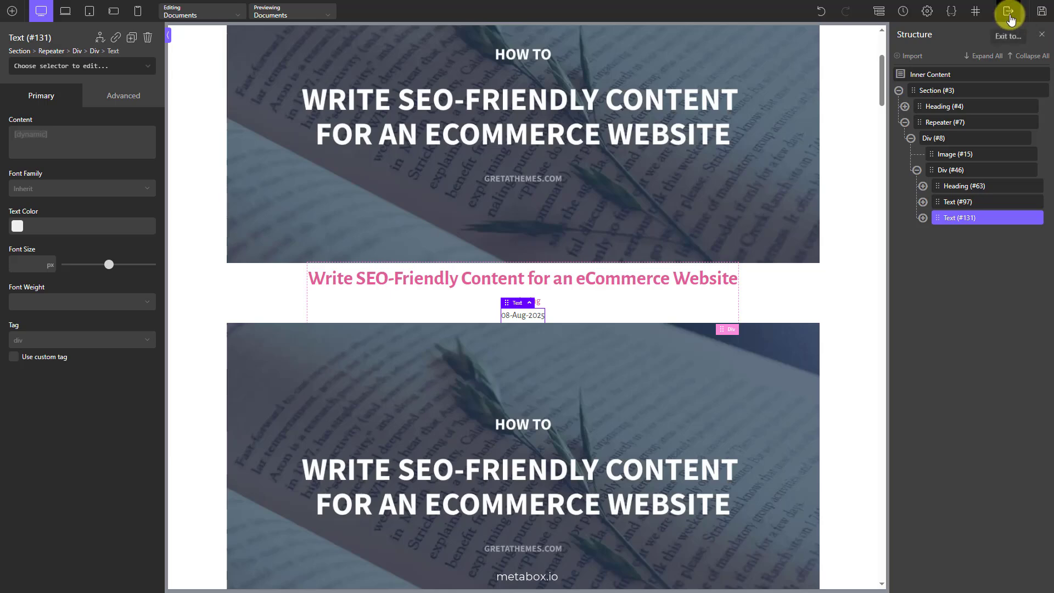
left_click(1008, 47)
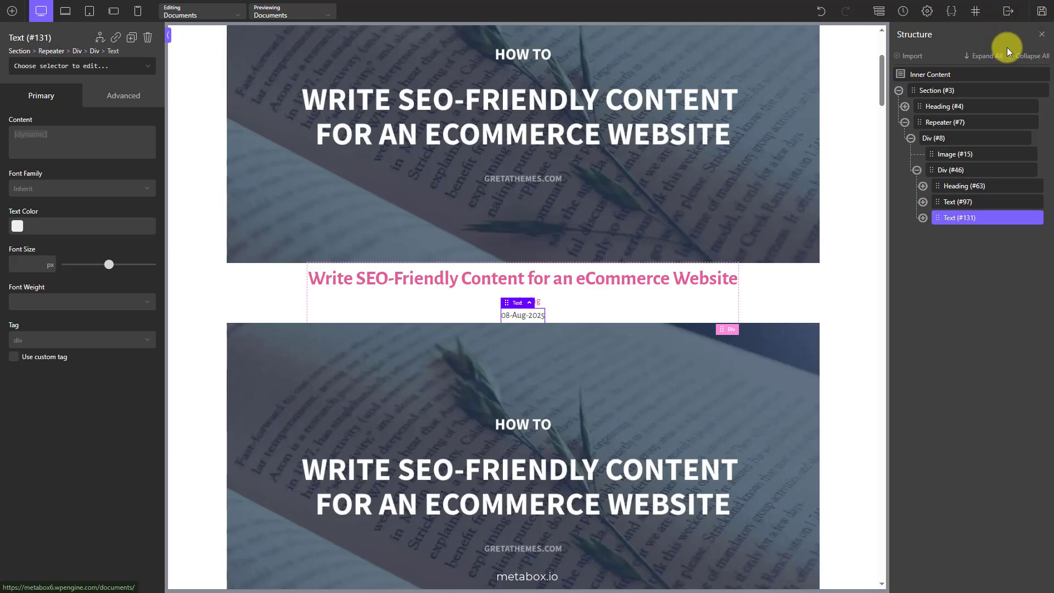
scroll(1008, 49, "down", 5)
scroll(1007, 48, "down", 20)
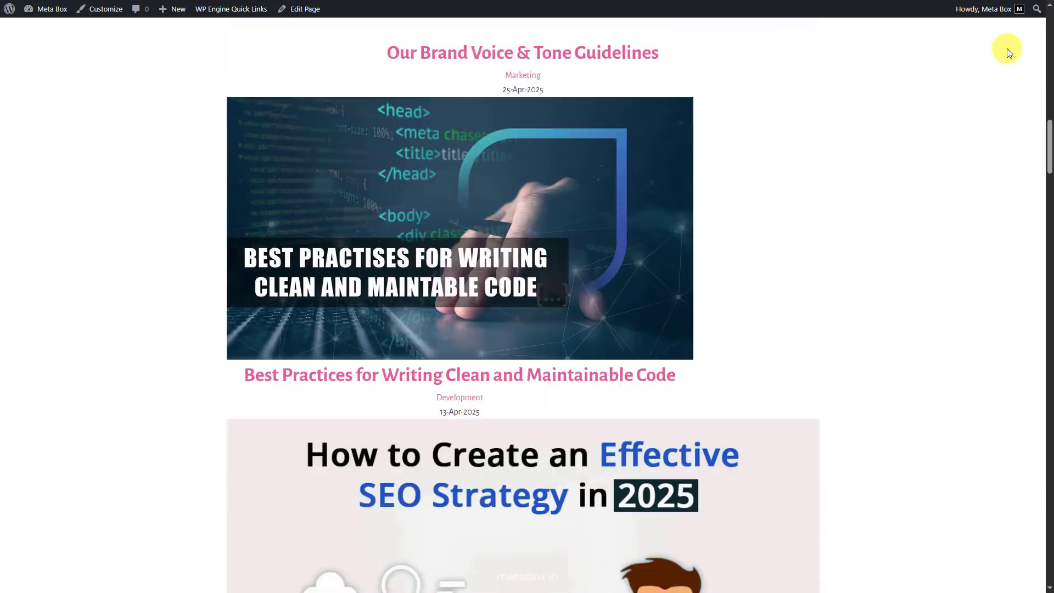
scroll(1007, 48, "down", 15)
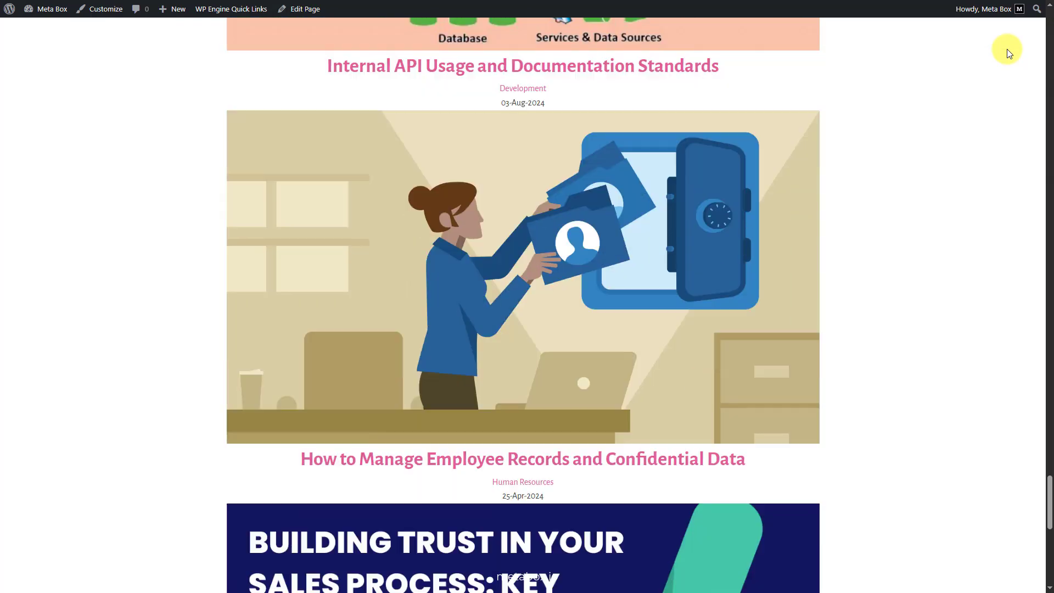
scroll(1007, 48, "up", 20)
scroll(1007, 48, "up", 20)
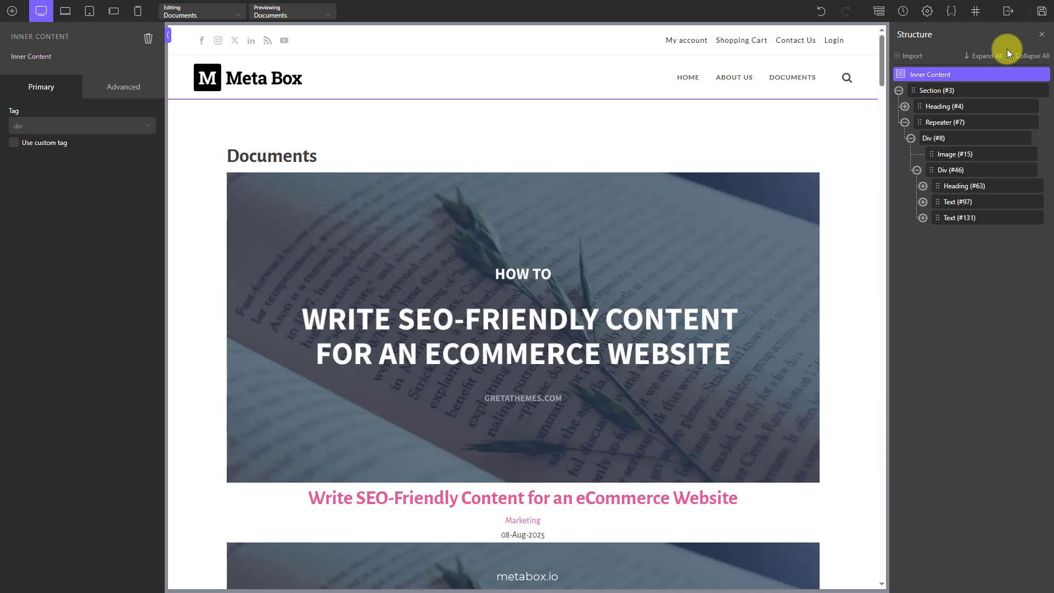
Center the items of the Documents section horizontally
left_click(940, 90)
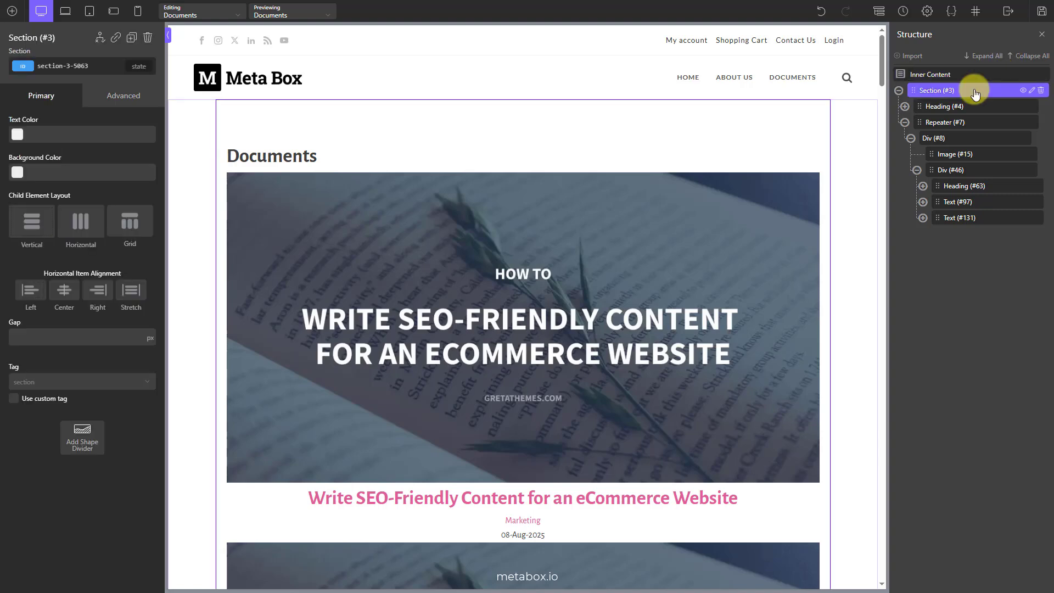
left_click(64, 291)
left_click(962, 124)
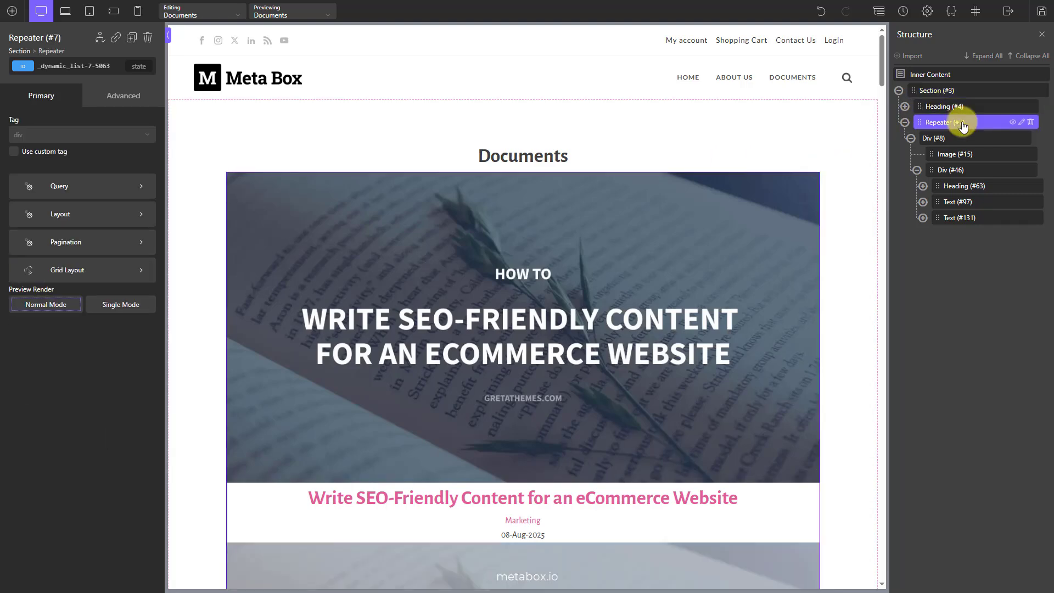
Set the outer div inside the Repeater to 30% width with a 15 px margin on all sides
left_click(928, 138)
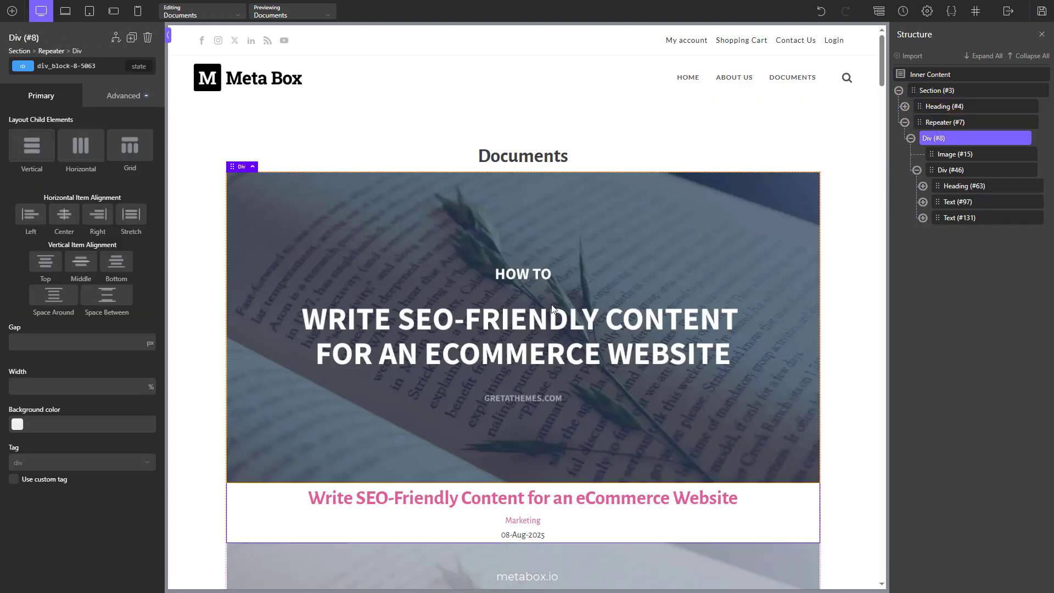
left_click(55, 386)
type("30")
left_click(123, 96)
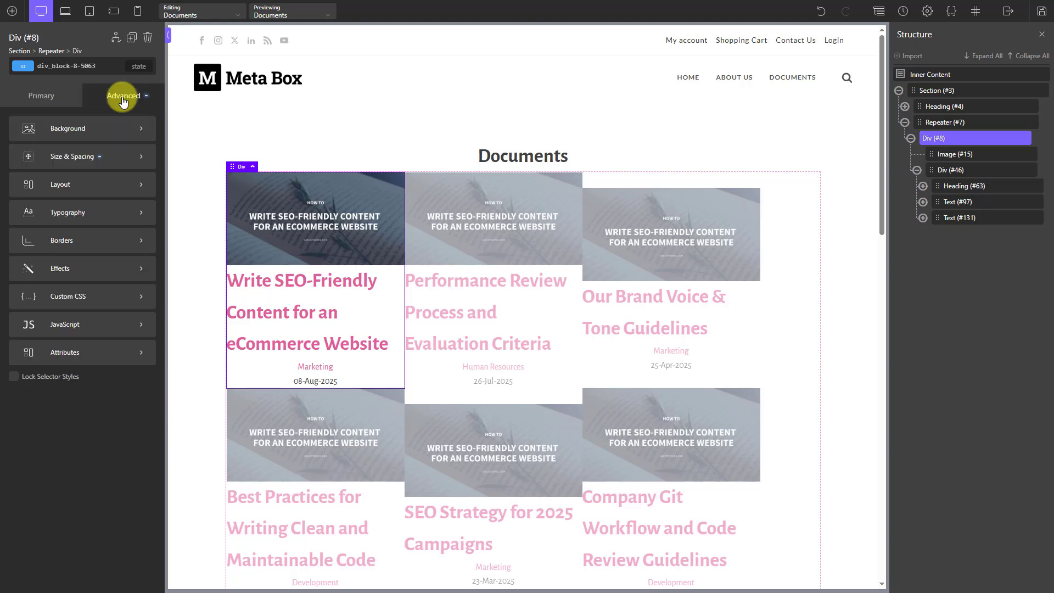
left_click(122, 149)
left_click(116, 161)
type("15")
left_click(116, 220)
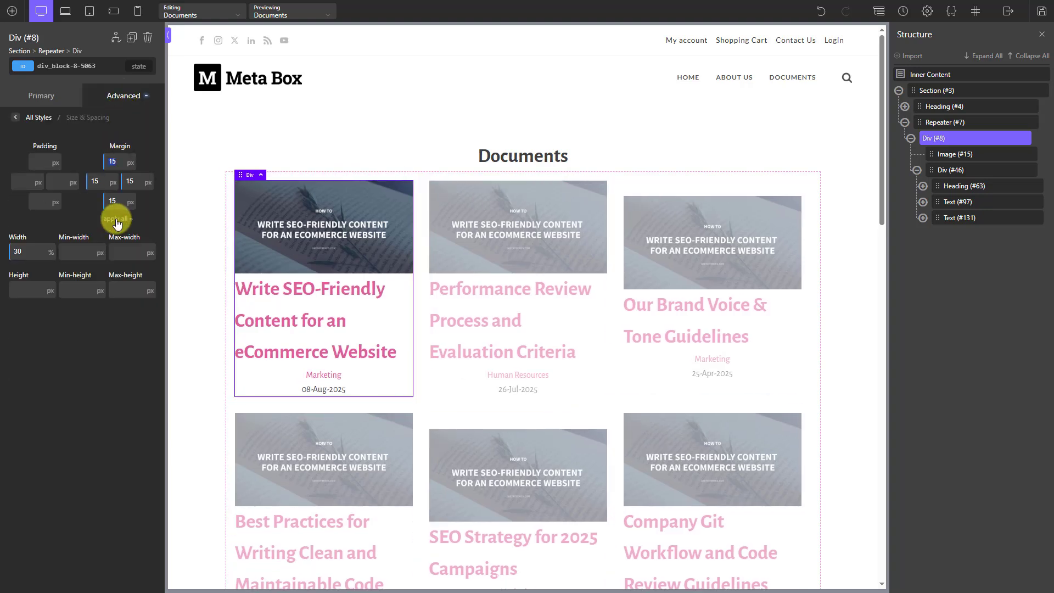
Set the document image's object fit to cover and its aspect ratio to 16/9
left_click(954, 154)
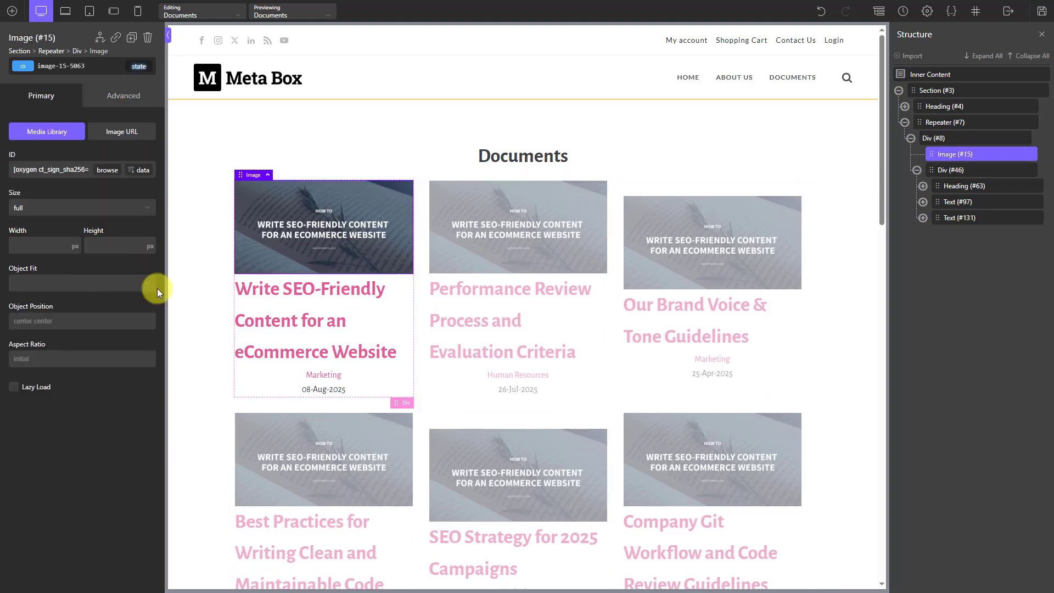
left_click(146, 283)
left_click(58, 328)
left_click(72, 360)
type("16/9")
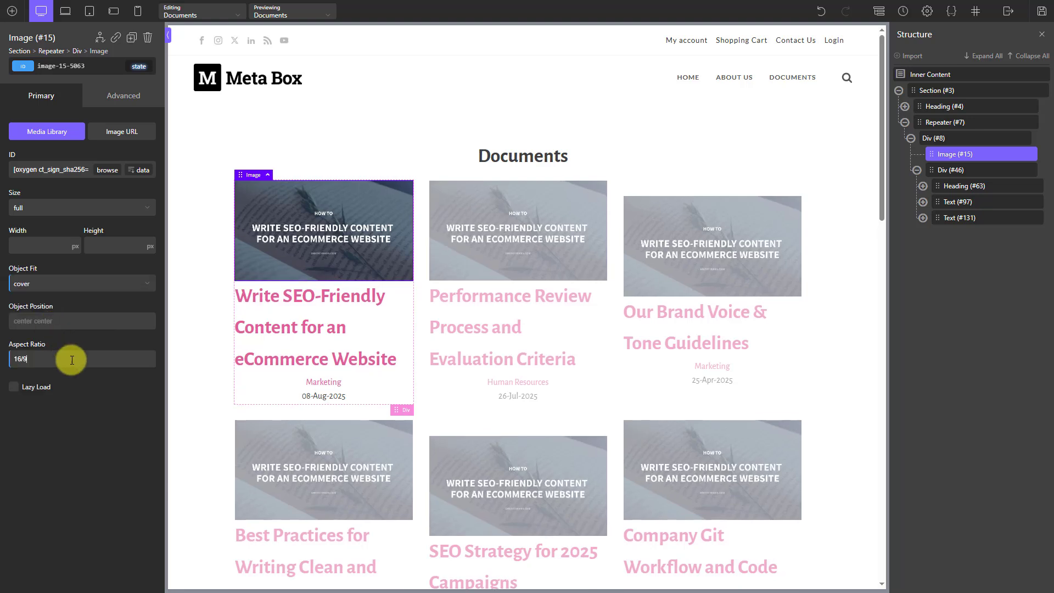
Give the nested div below the image a #f5f9fa background color and 5 px padding on all sides
left_click(951, 170)
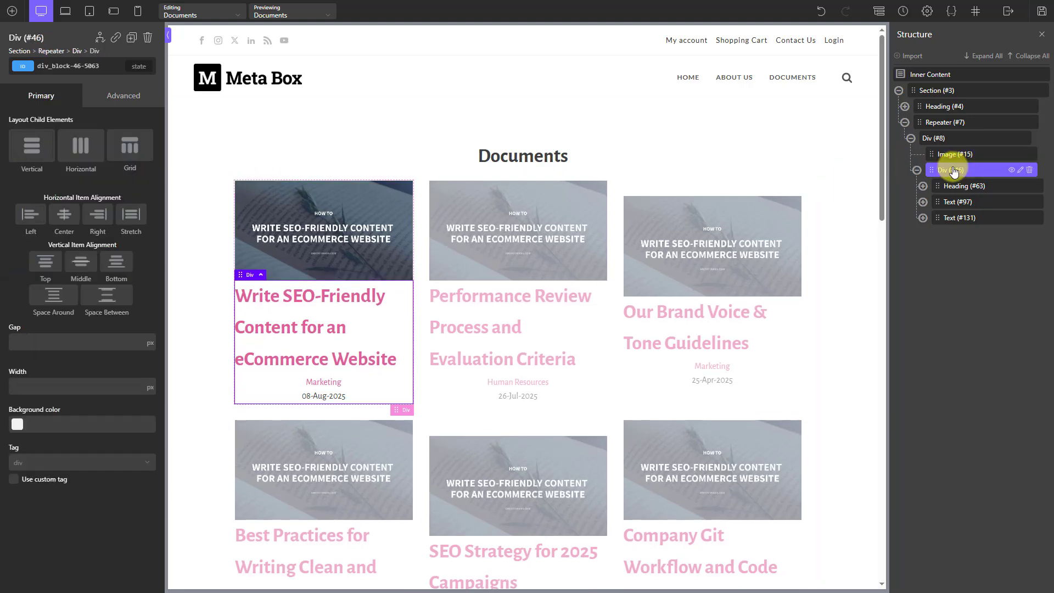
left_click(124, 98)
left_click(106, 130)
left_click(99, 153)
type("#f5f9fa")
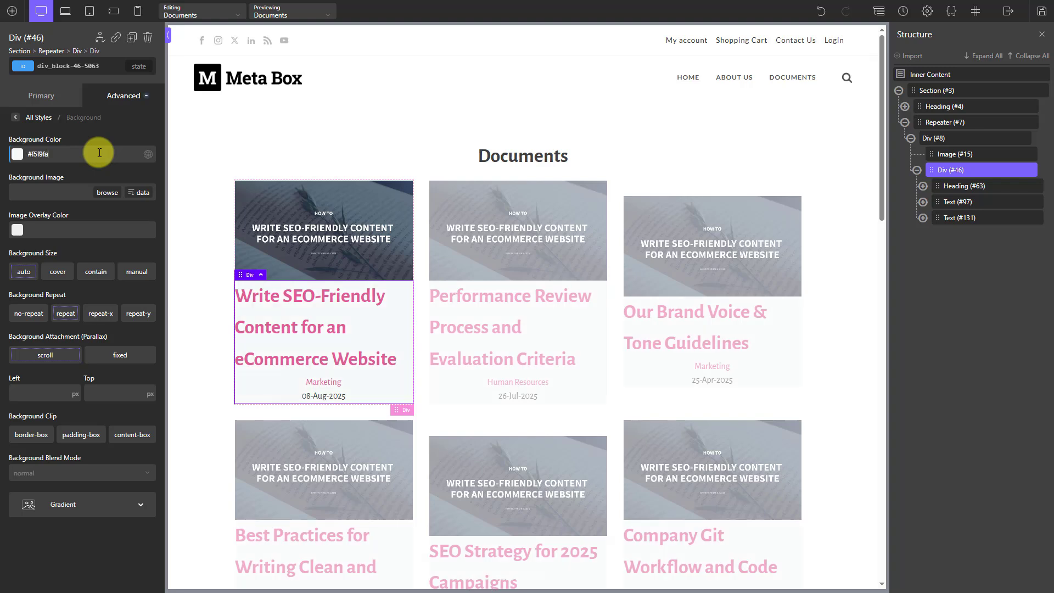
left_click(46, 118)
left_click(110, 153)
left_click(44, 161)
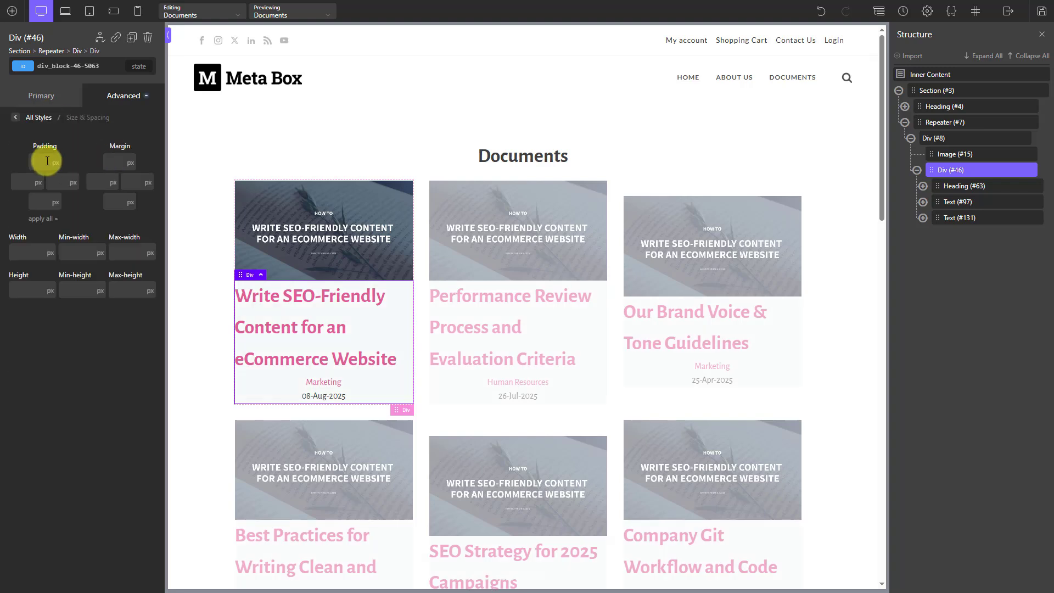
type("5")
Set the post title heading's text color to #2d2d2d and its tag to h3
left_click(972, 189)
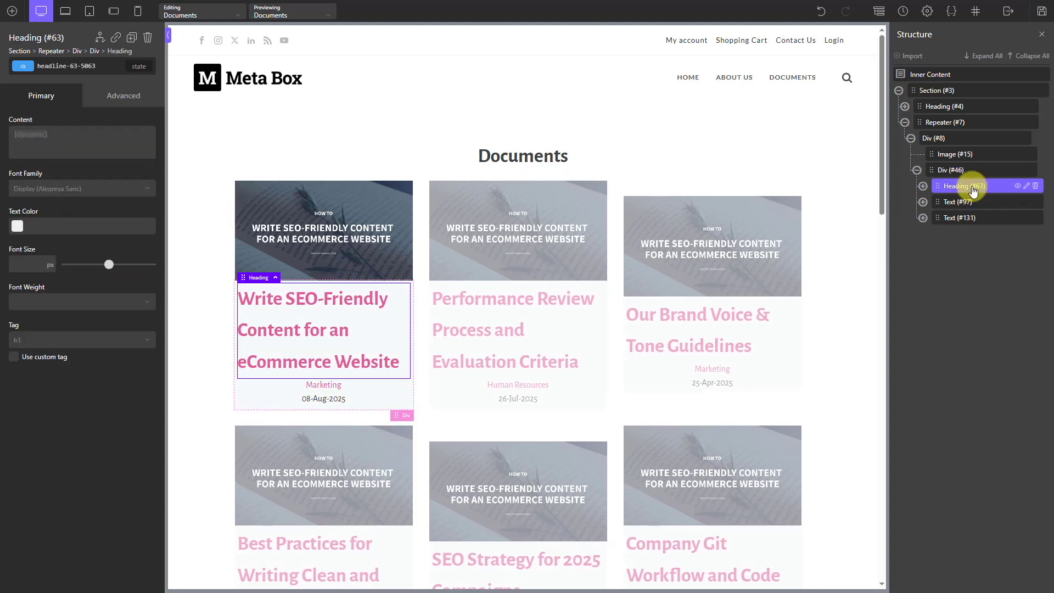
left_click(117, 226)
type("#2d2d2d")
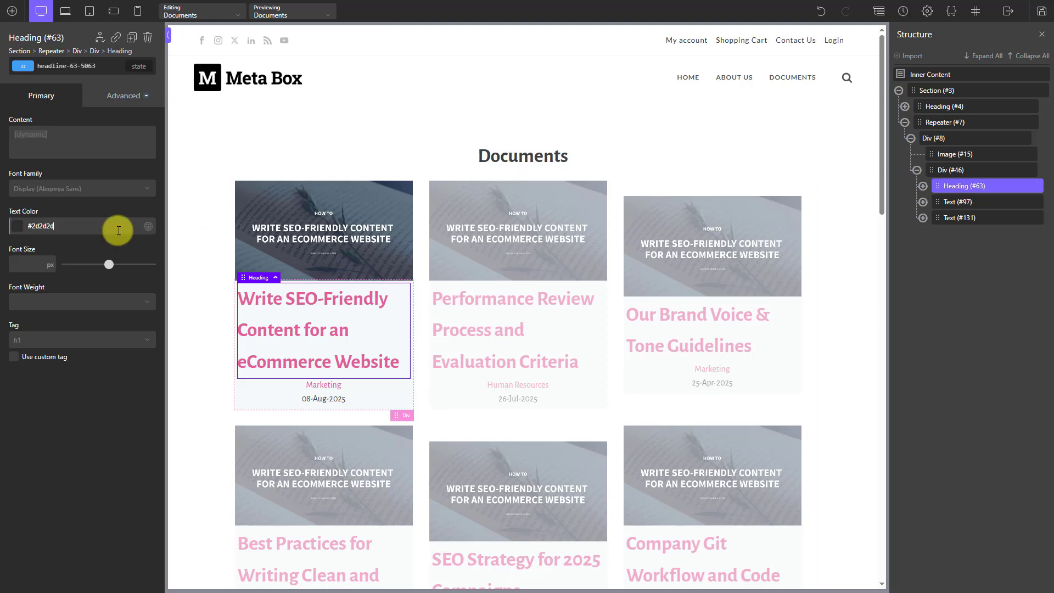
left_click(57, 341)
left_click(45, 384)
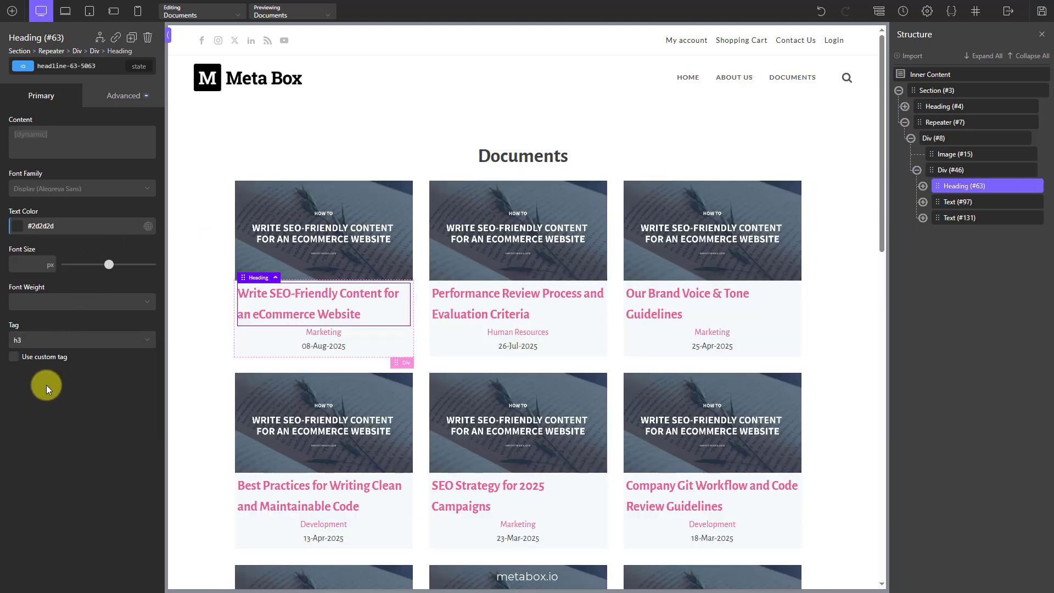
Set the department text's color to #bab225 and its font style to italic
left_click(987, 202)
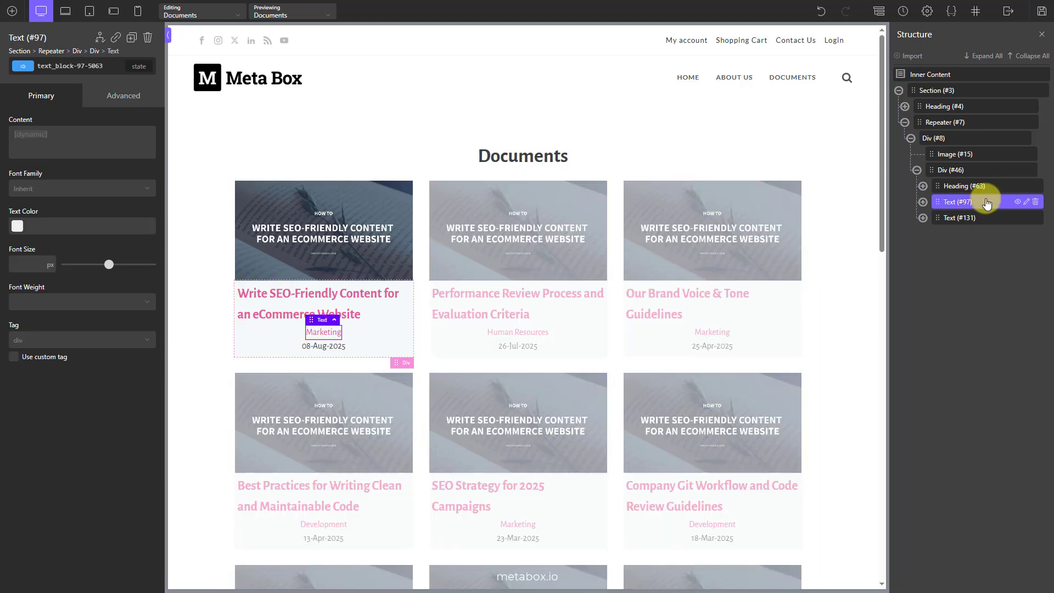
left_click(109, 230)
type("#bab225")
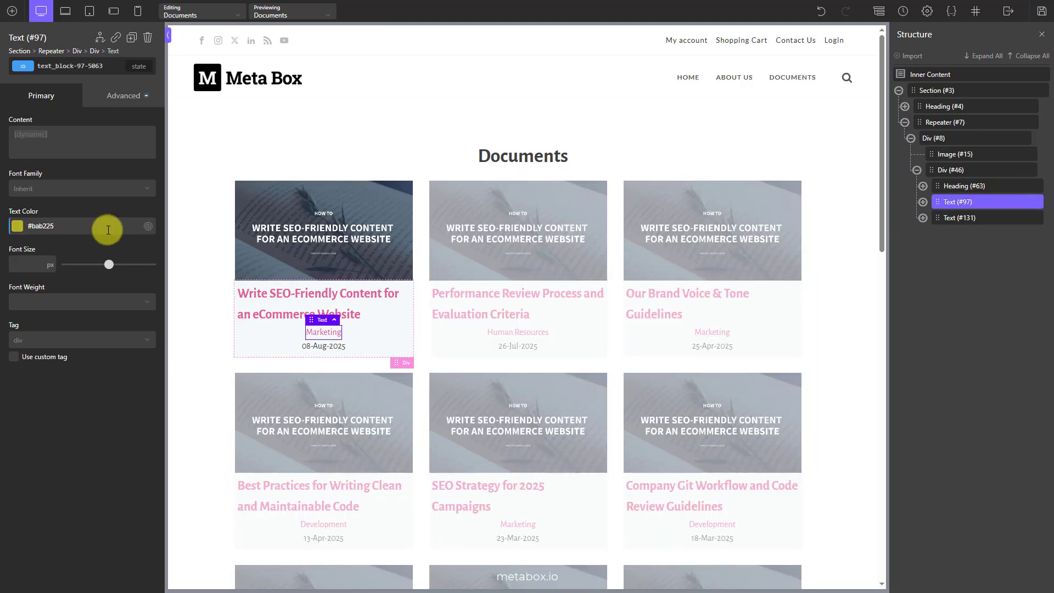
left_click(124, 96)
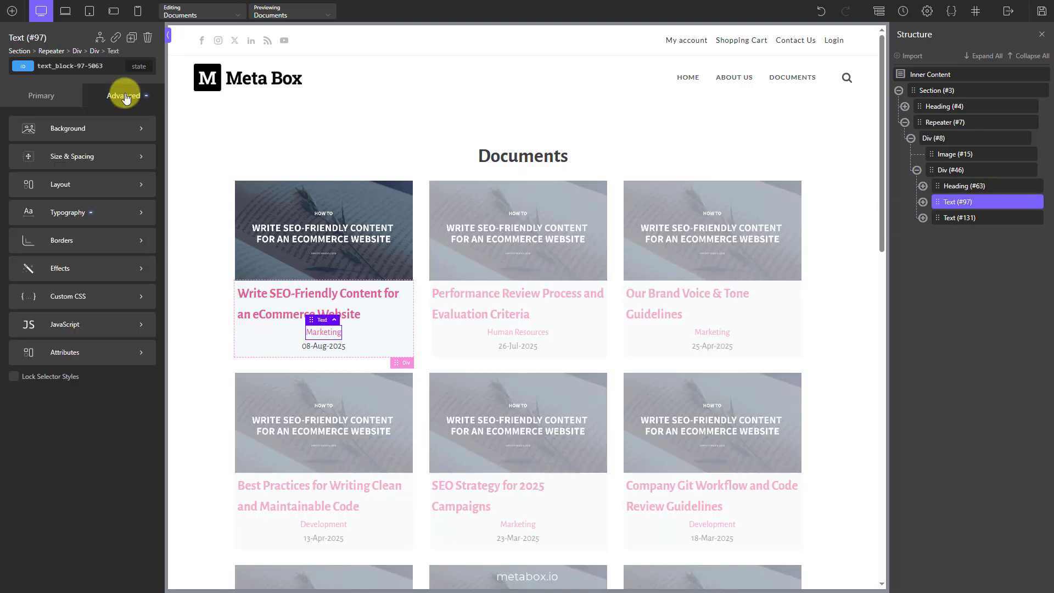
left_click(104, 211)
left_click(148, 353)
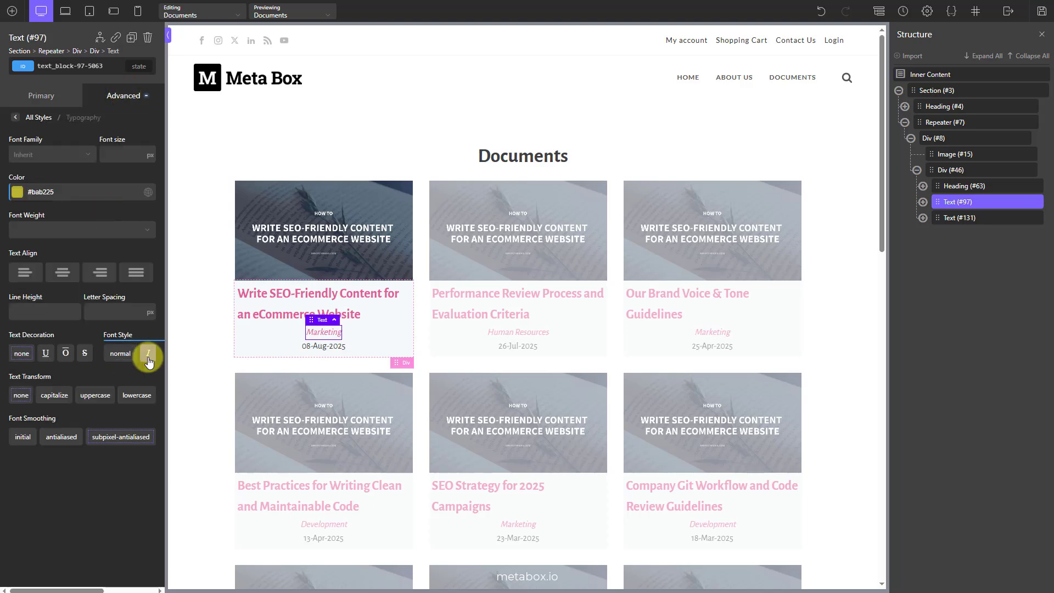
Align the items of the nested div below the image to the left
left_click(967, 174)
left_click(34, 219)
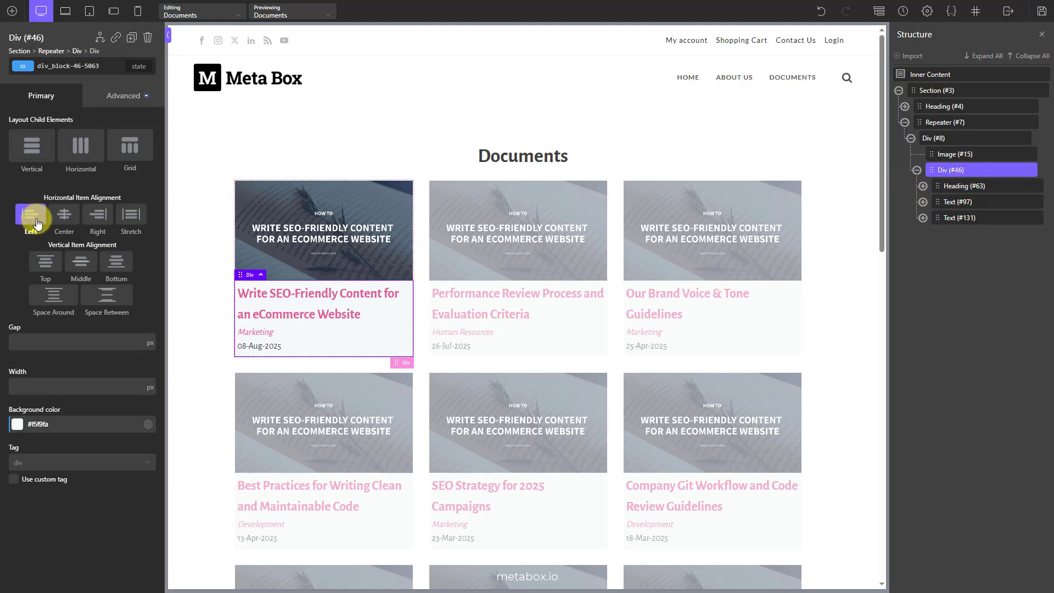
Save the page design and review the styled document grid on the live Documents page
left_click(1041, 12)
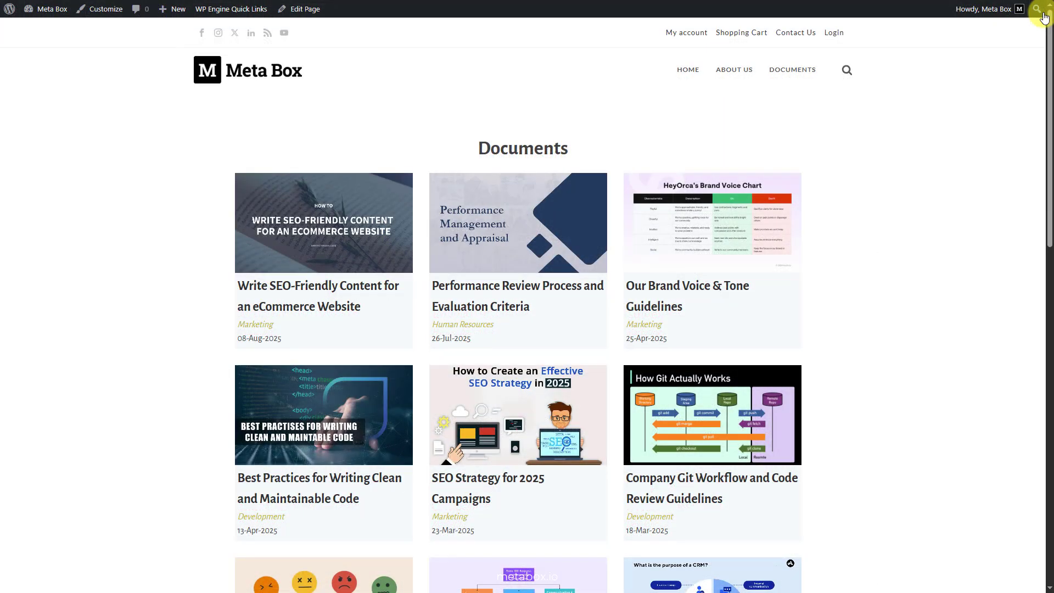
scroll(1044, 18, "down", 12)
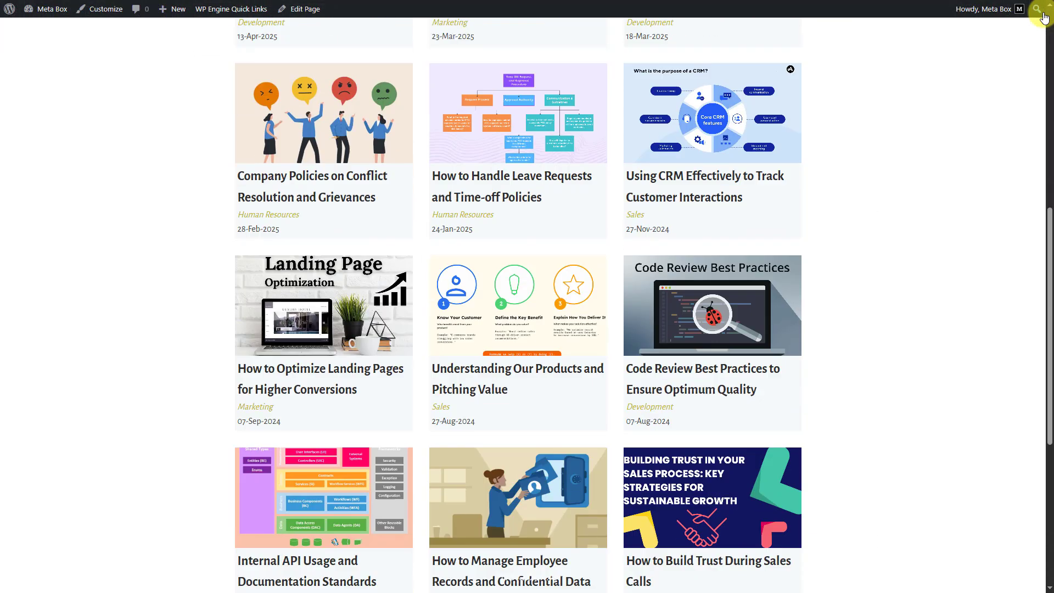
scroll(1043, 18, "up", 12)
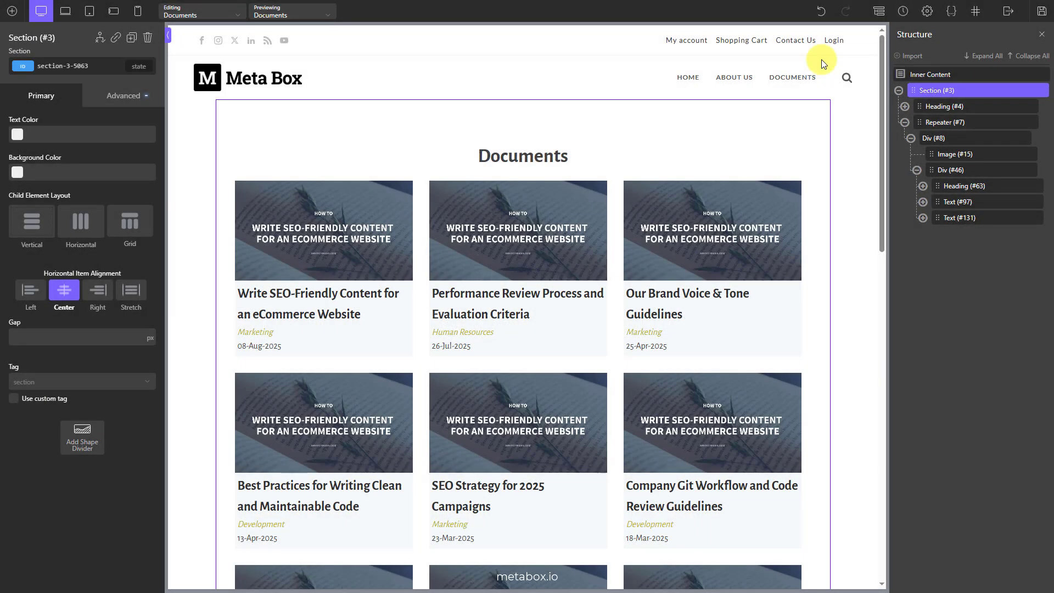
Add a display condition to the repeater's outer div requiring User Logged In == true
left_click(965, 144)
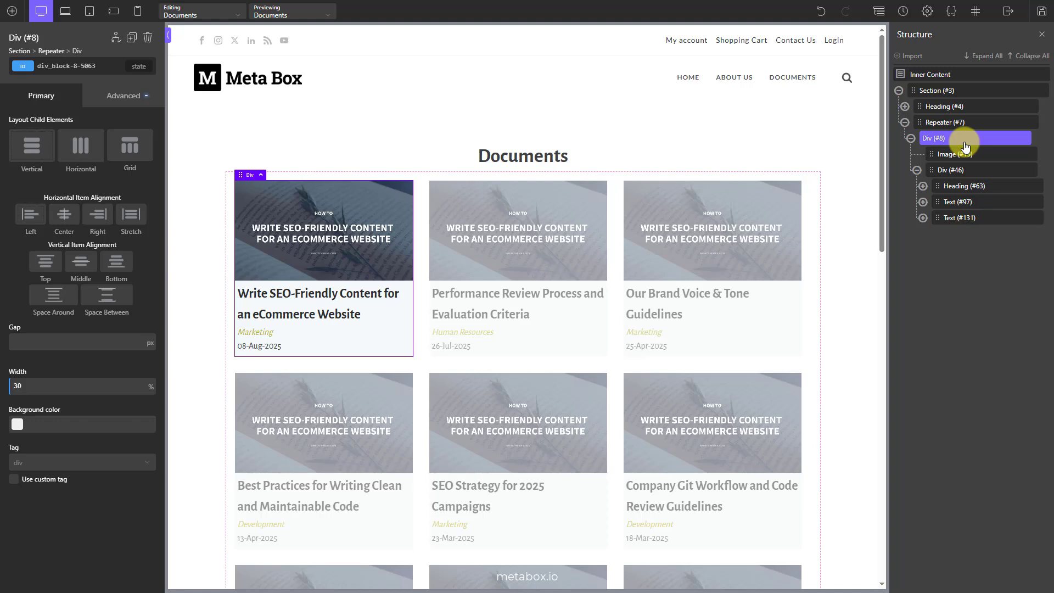
left_click(117, 40)
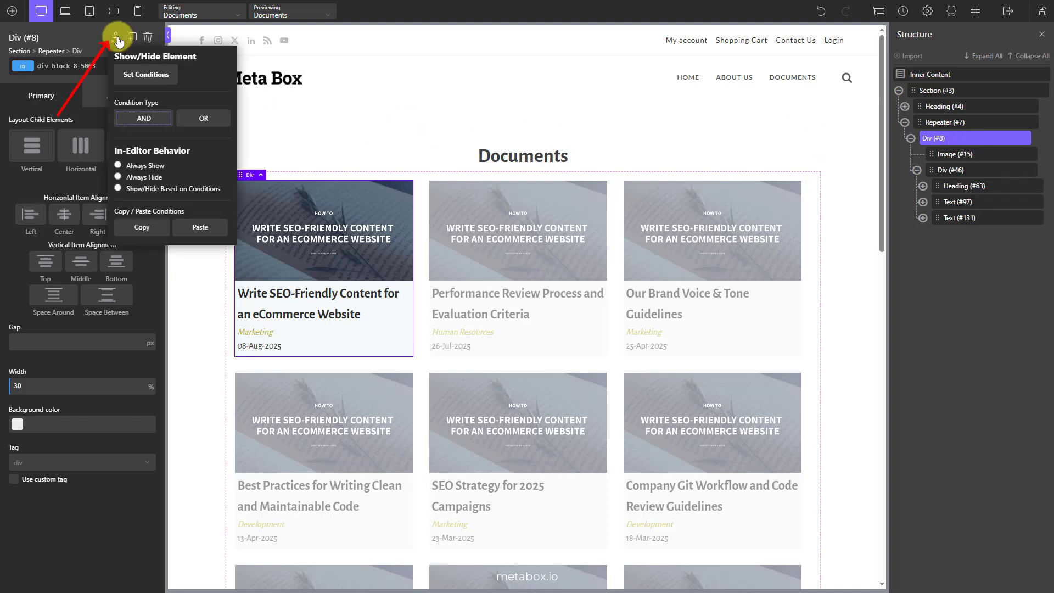
left_click(131, 78)
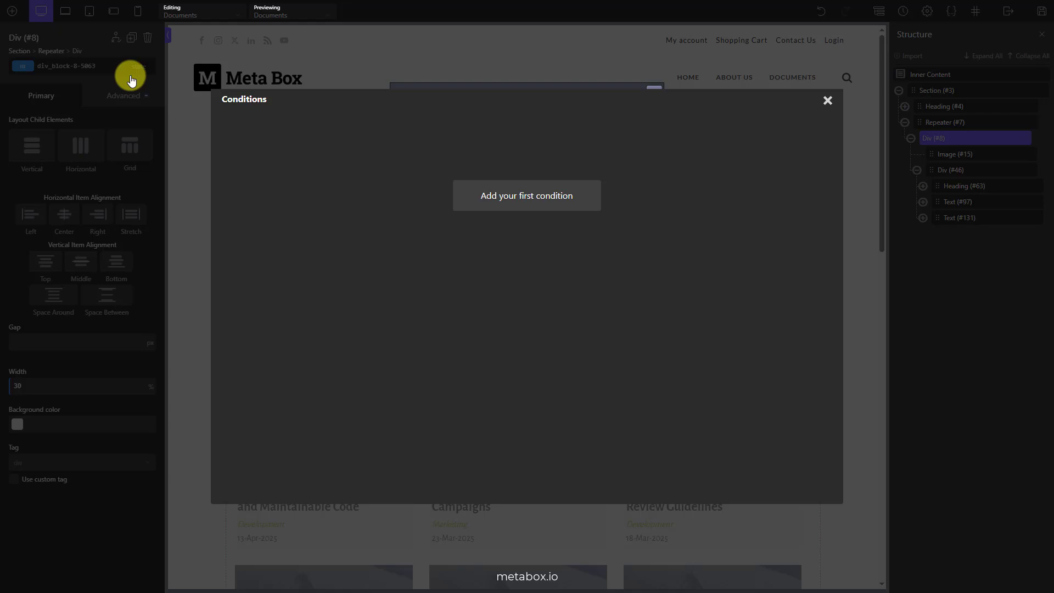
left_click(489, 203)
left_click(367, 124)
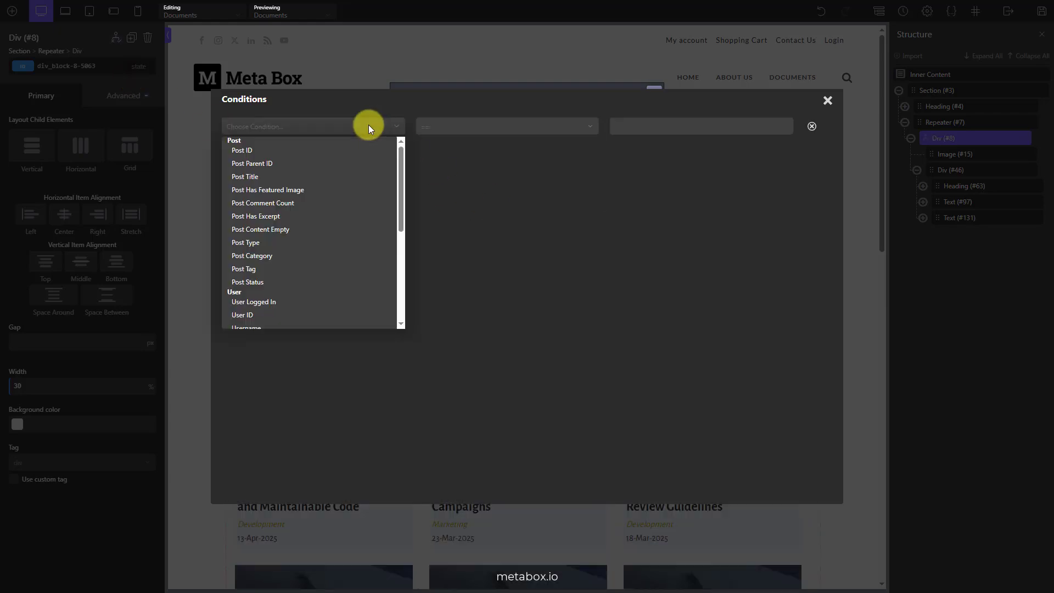
left_click(299, 307)
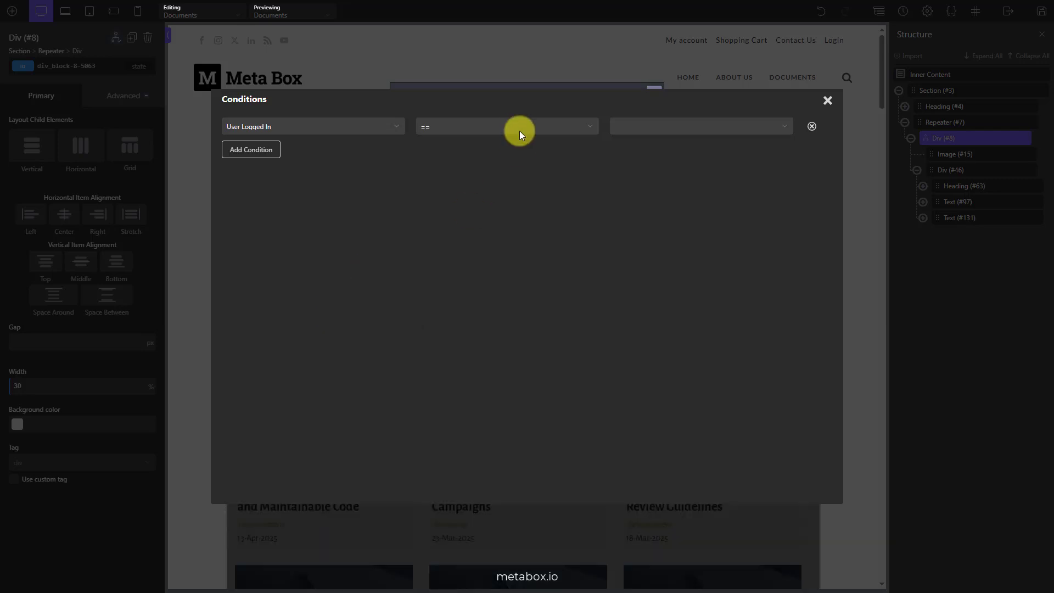
left_click(520, 130)
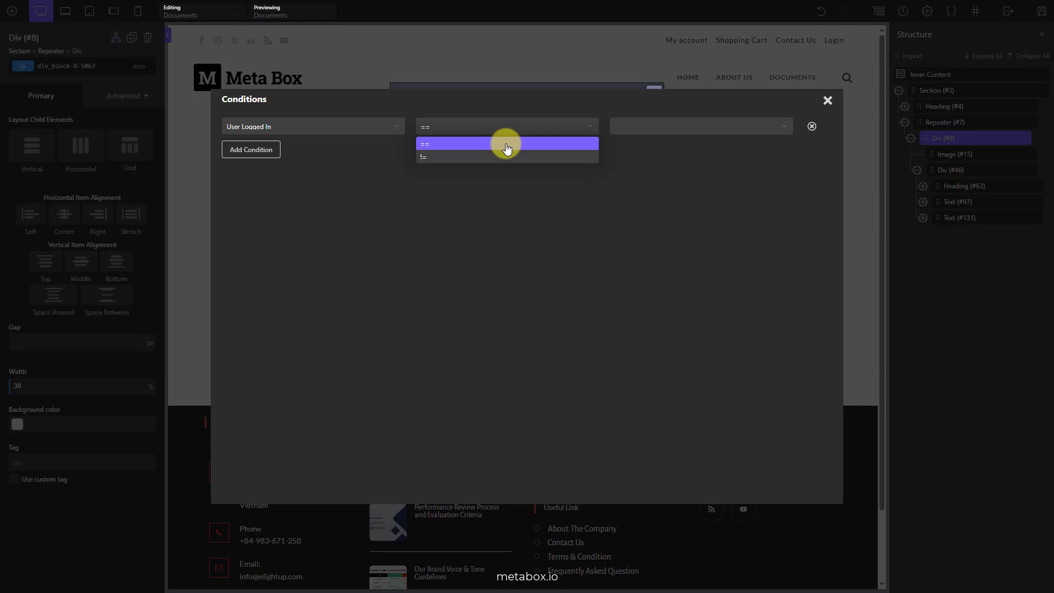
left_click(507, 146)
left_click(705, 125)
left_click(695, 145)
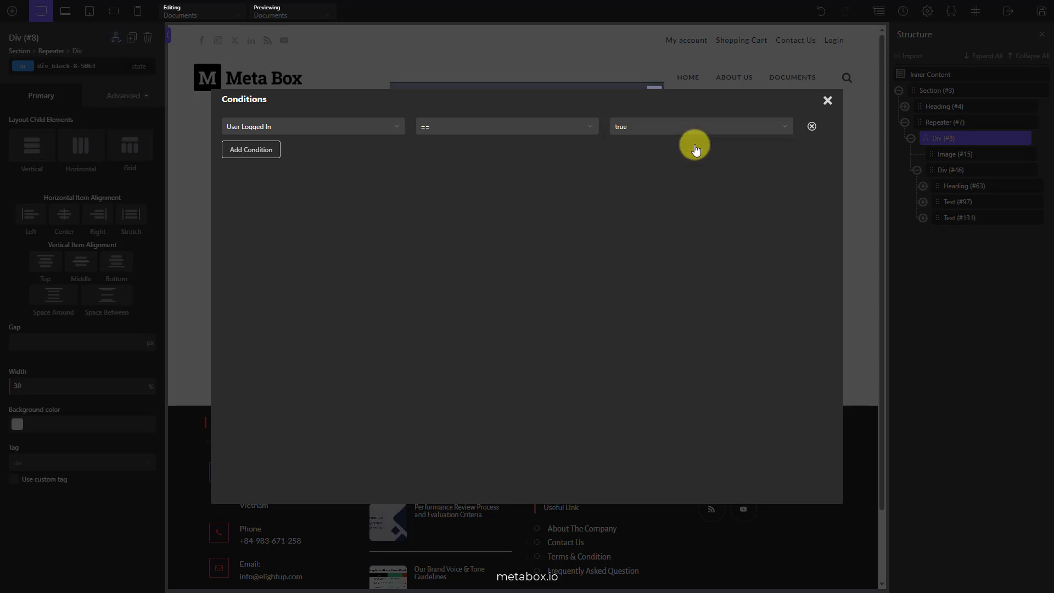
Add a second condition using dynamic data from the Departments Meta Box field, inserting its Post Object ID
left_click(263, 155)
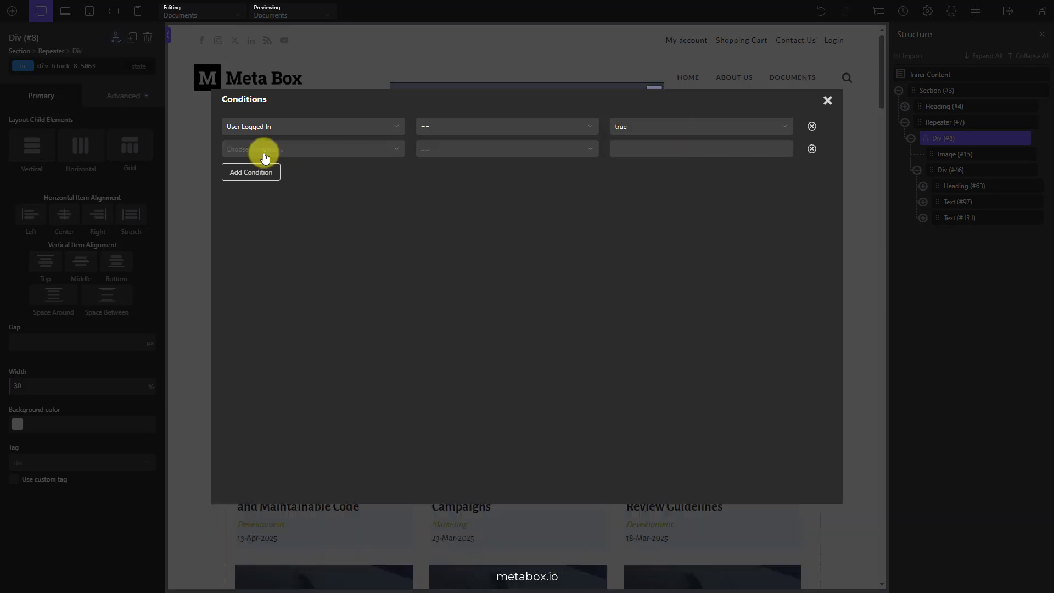
left_click(348, 148)
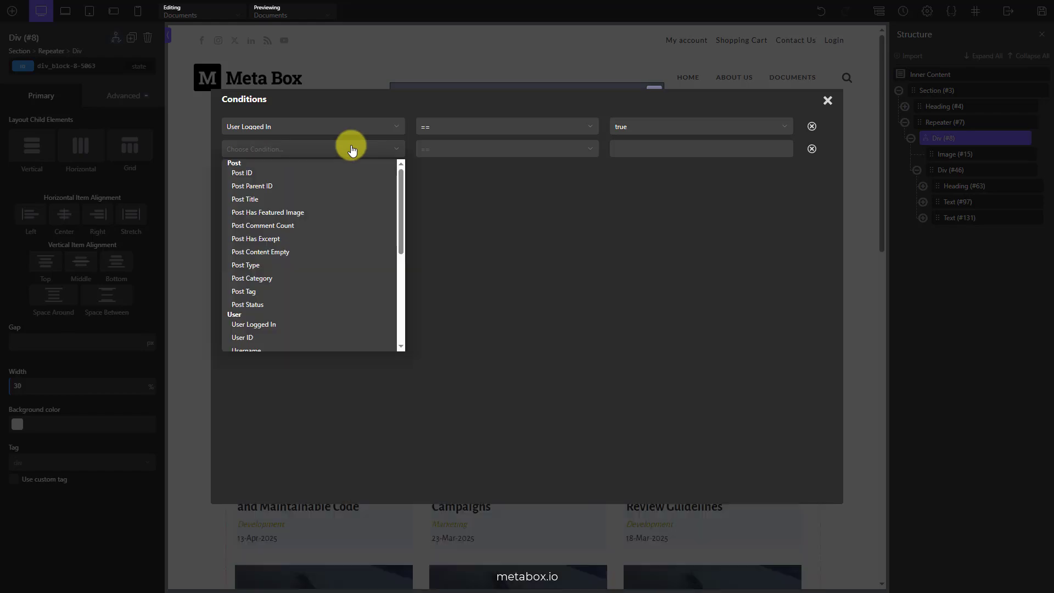
scroll(306, 346, "down", 10)
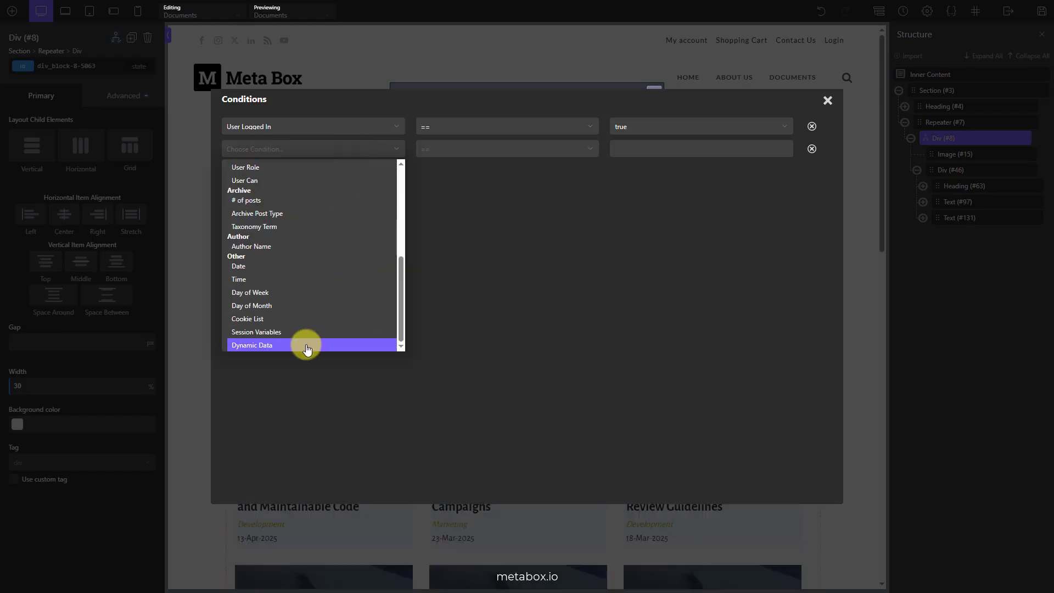
left_click(307, 346)
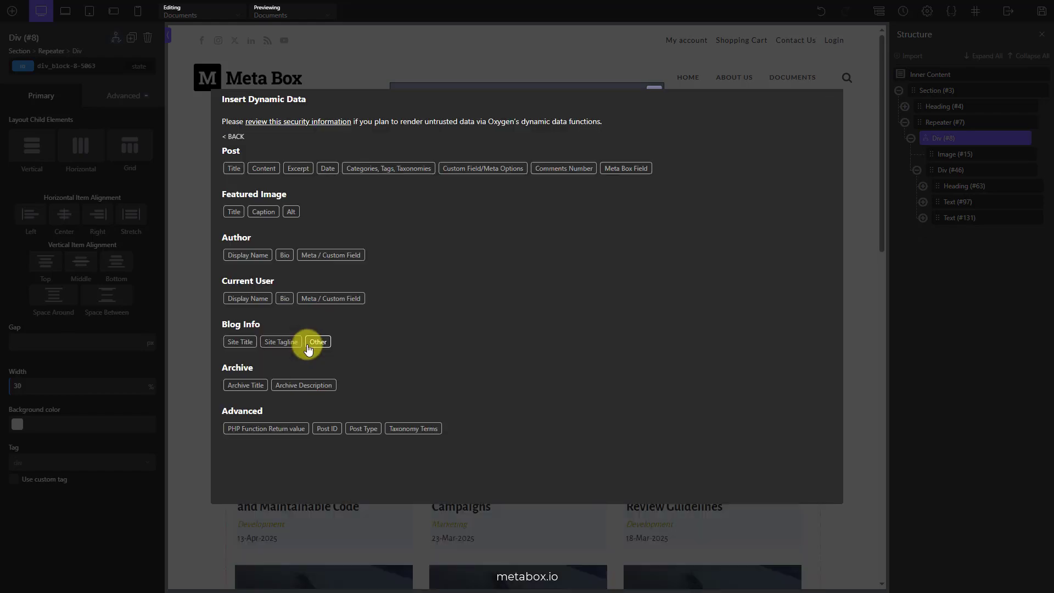
left_click(617, 171)
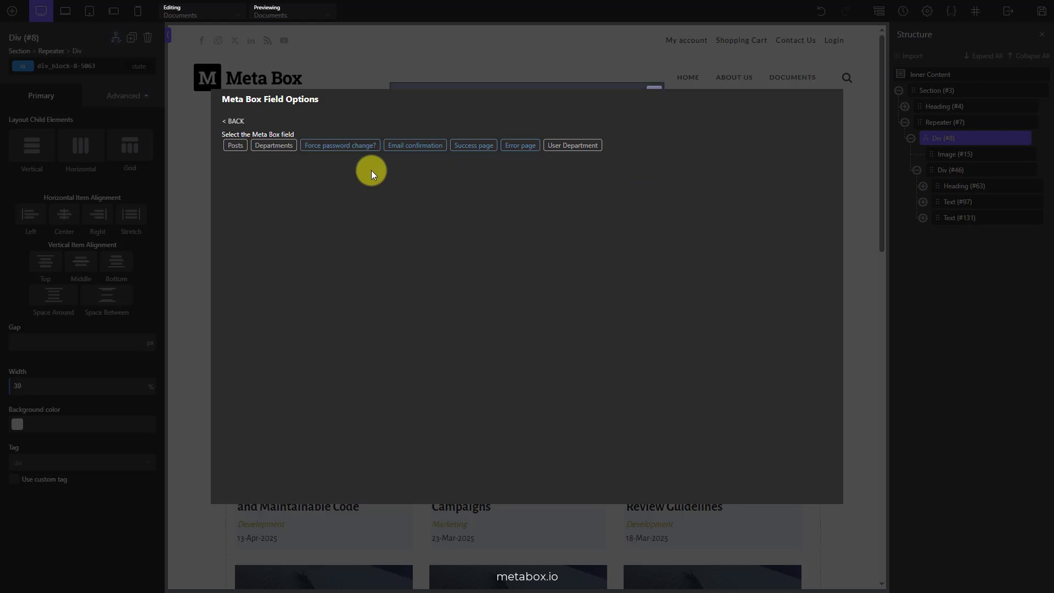
left_click(281, 152)
left_click(326, 173)
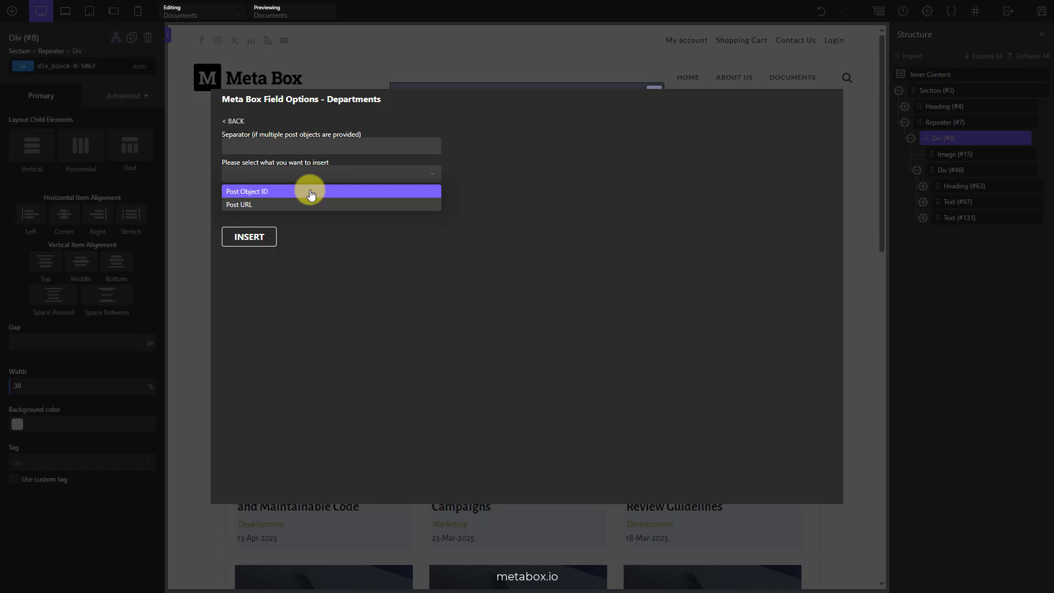
left_click(311, 193)
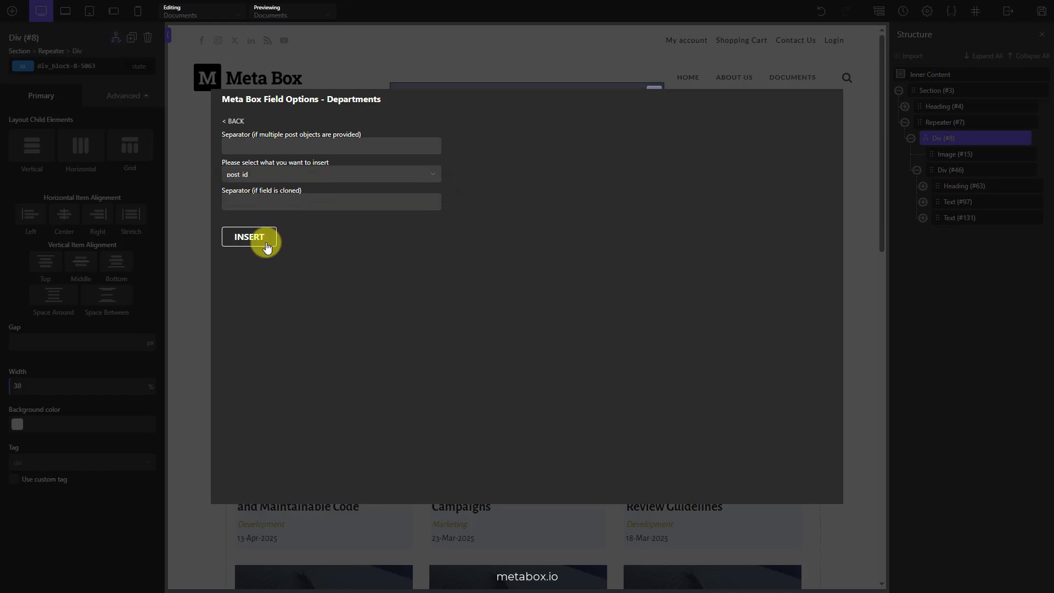
left_click(249, 237)
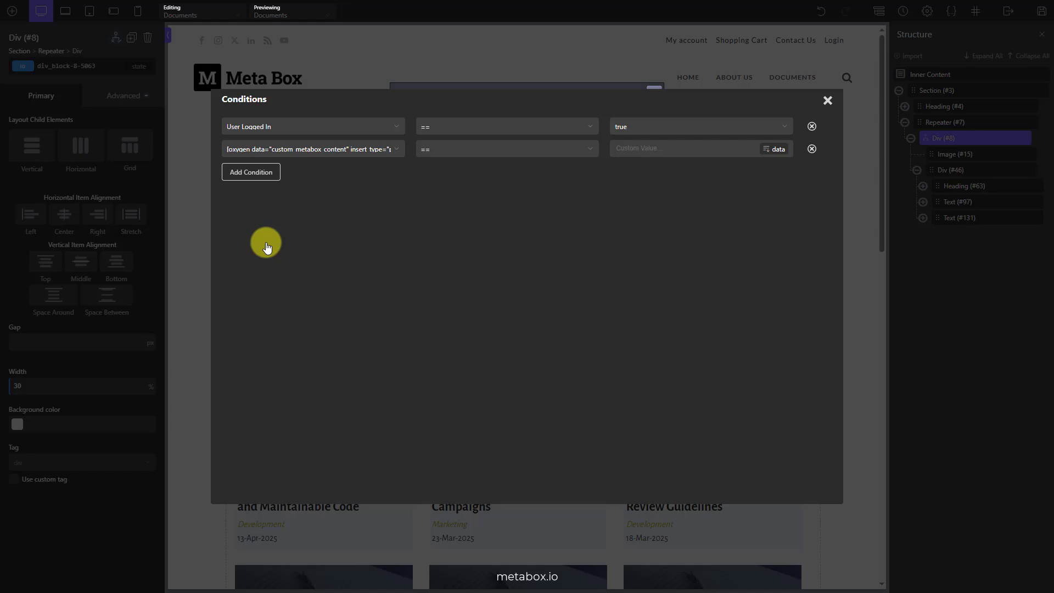
Make the second condition use the contains operator with the current user's custom field user_department, and close the conditions
left_click(517, 146)
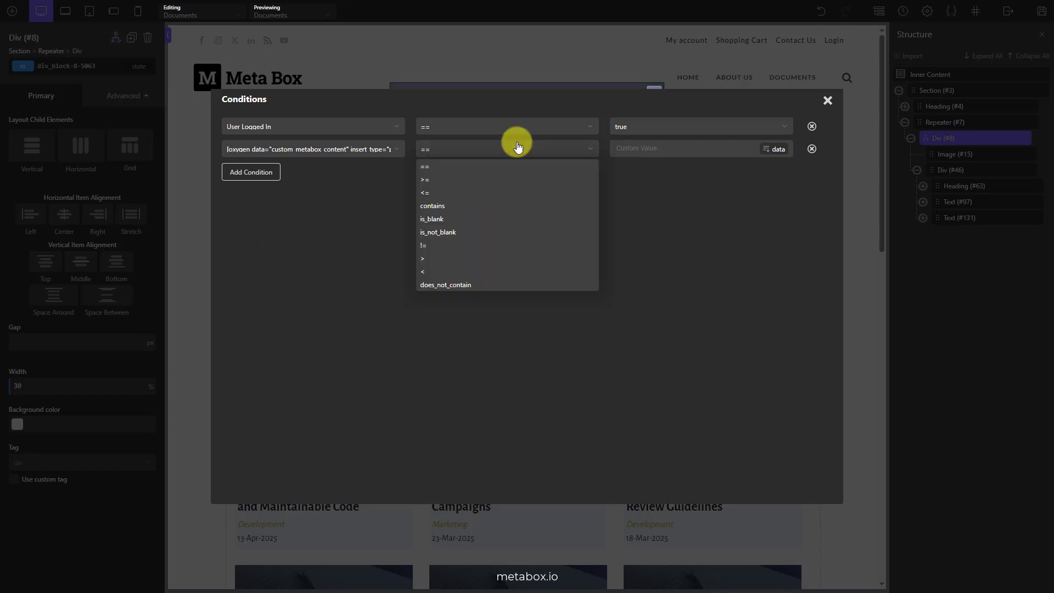
left_click(478, 206)
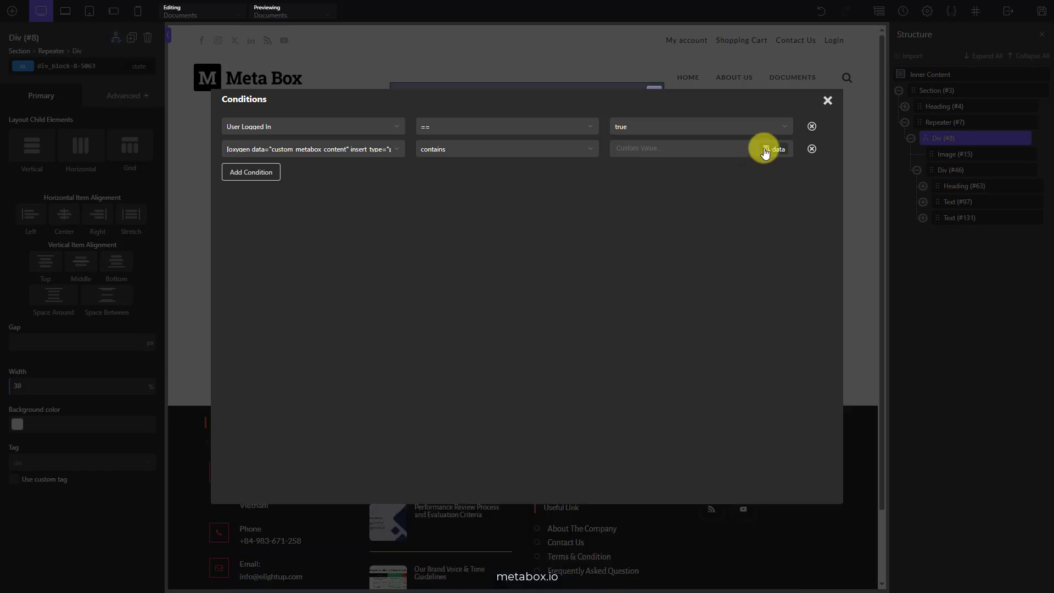
left_click(765, 152)
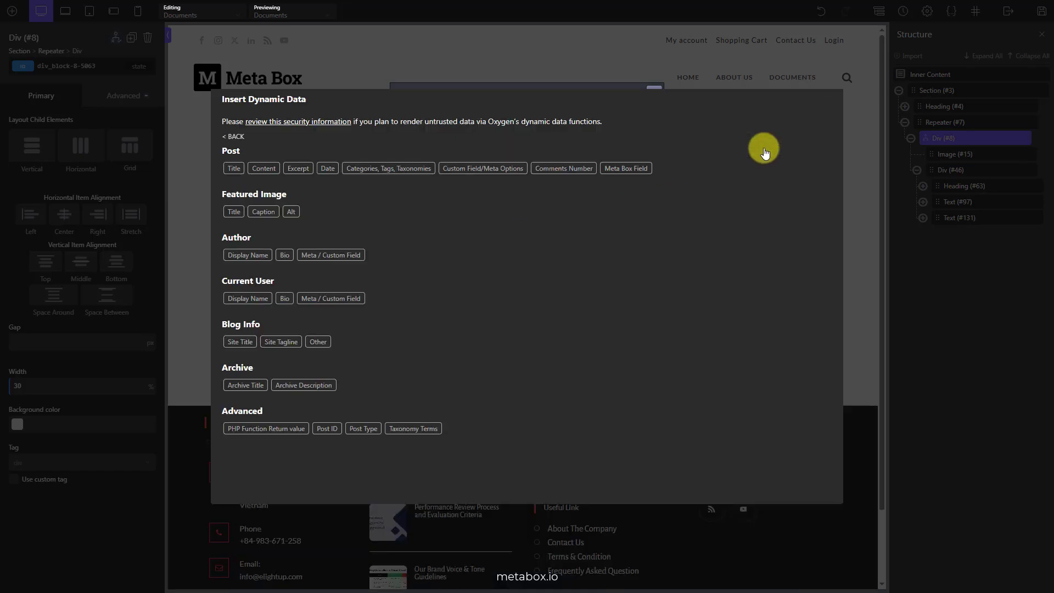
left_click(340, 301)
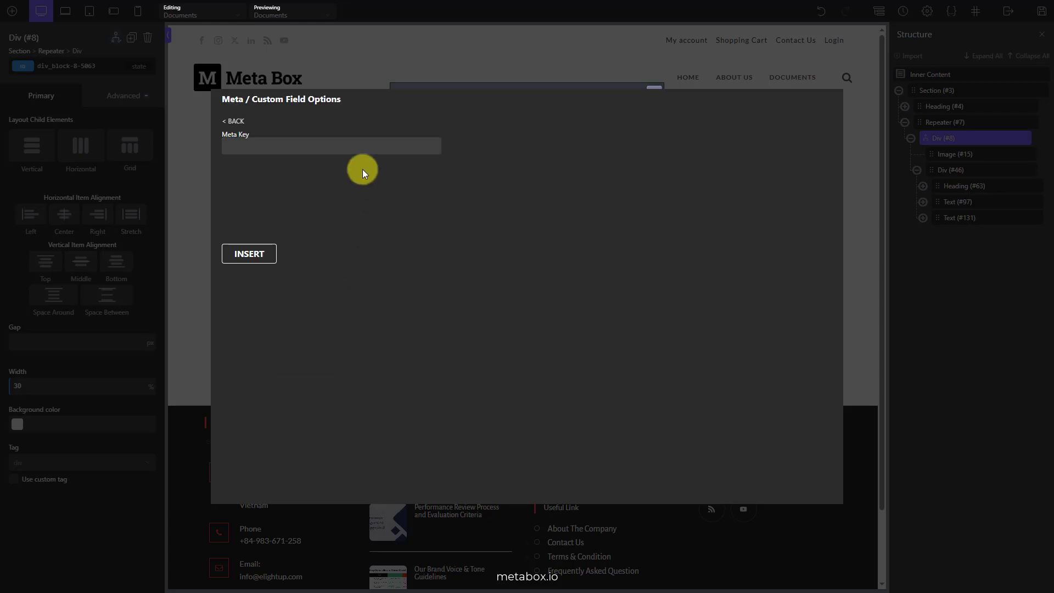
left_click(369, 147)
type("user_department")
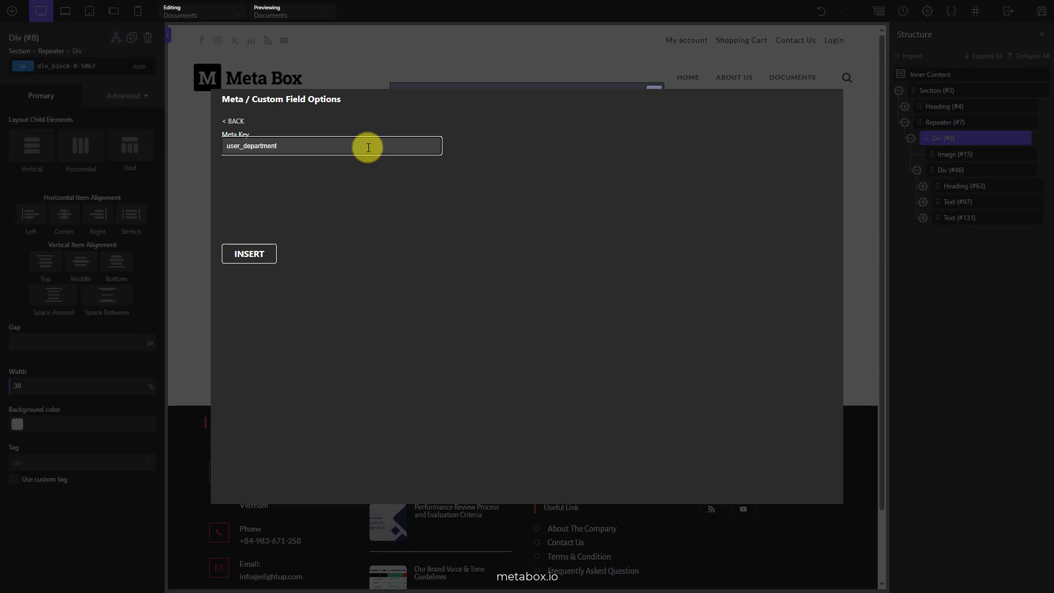
left_click(271, 253)
left_click(826, 99)
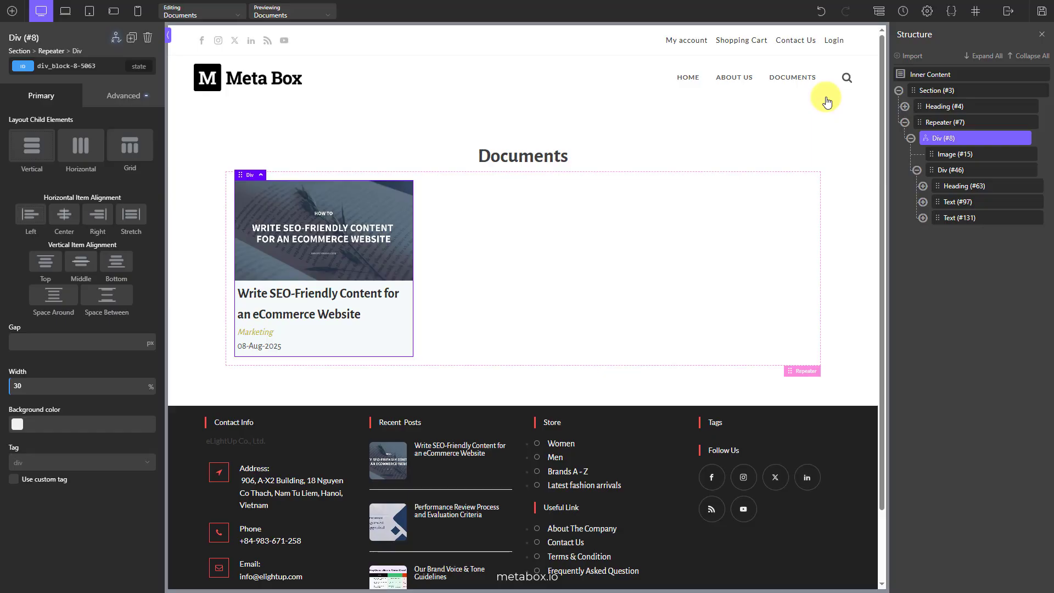
Save the conditional display settings and check the live Documents page as the administrator
left_click(1040, 12)
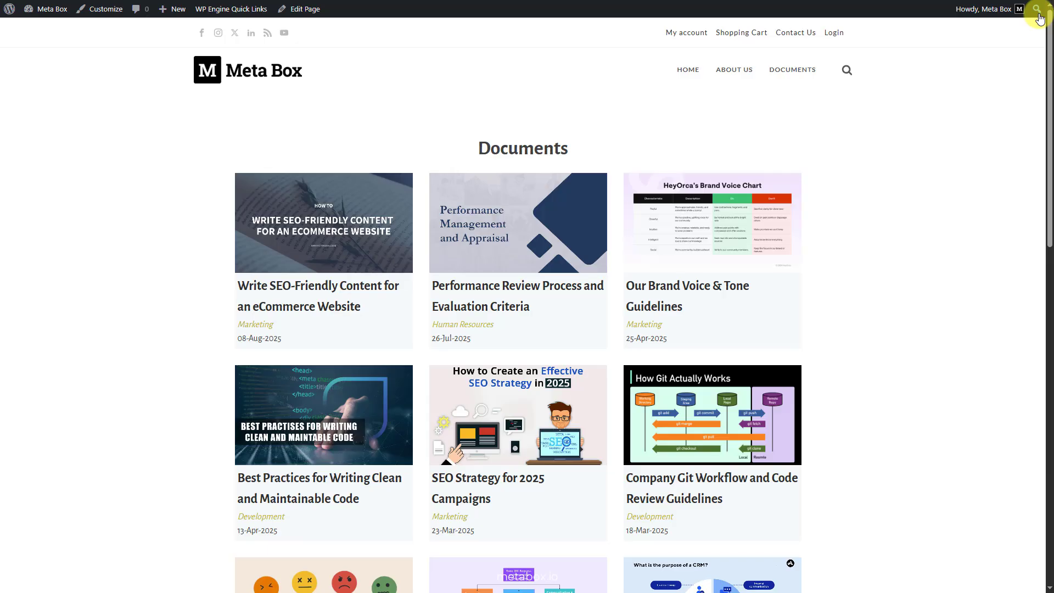
scroll(1025, 40, "down", 15)
scroll(1030, 39, "up", 15)
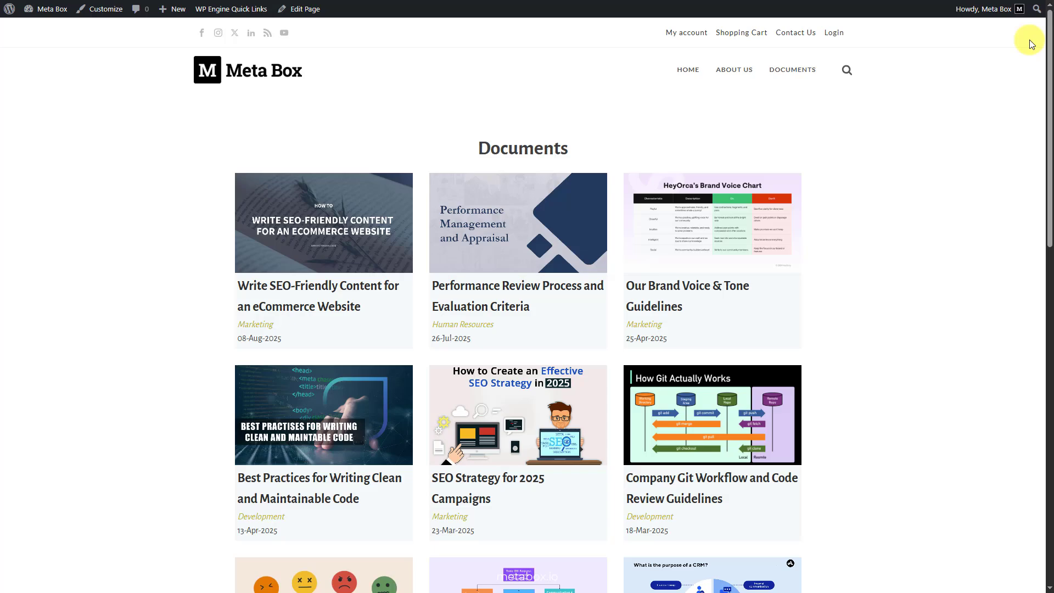
Log in with the saved username and password of a Development department user to check the Documents page
left_click(833, 32)
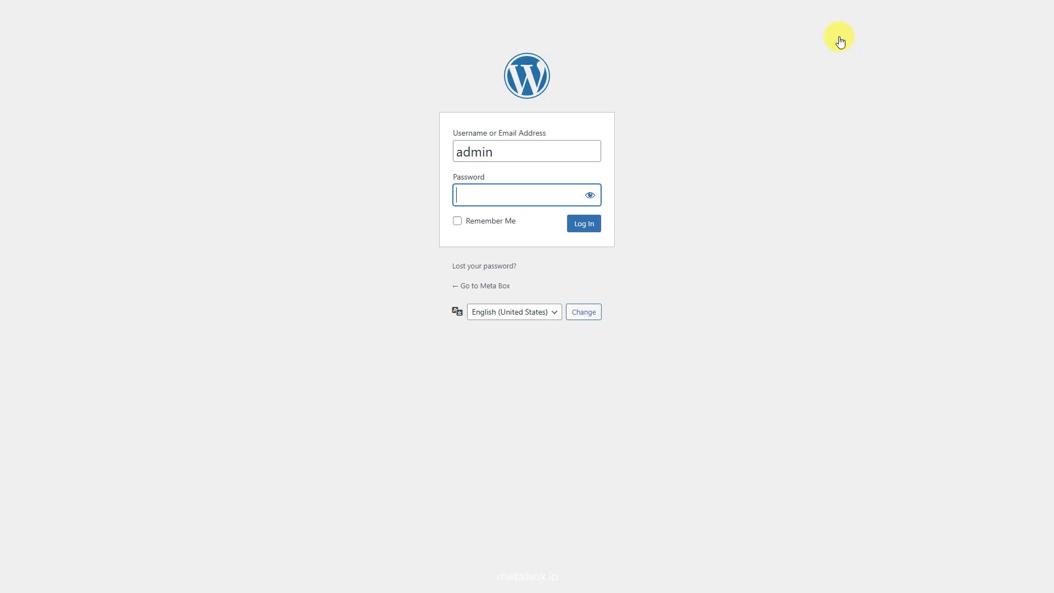
left_click(549, 151)
left_click(565, 207)
left_click(572, 229)
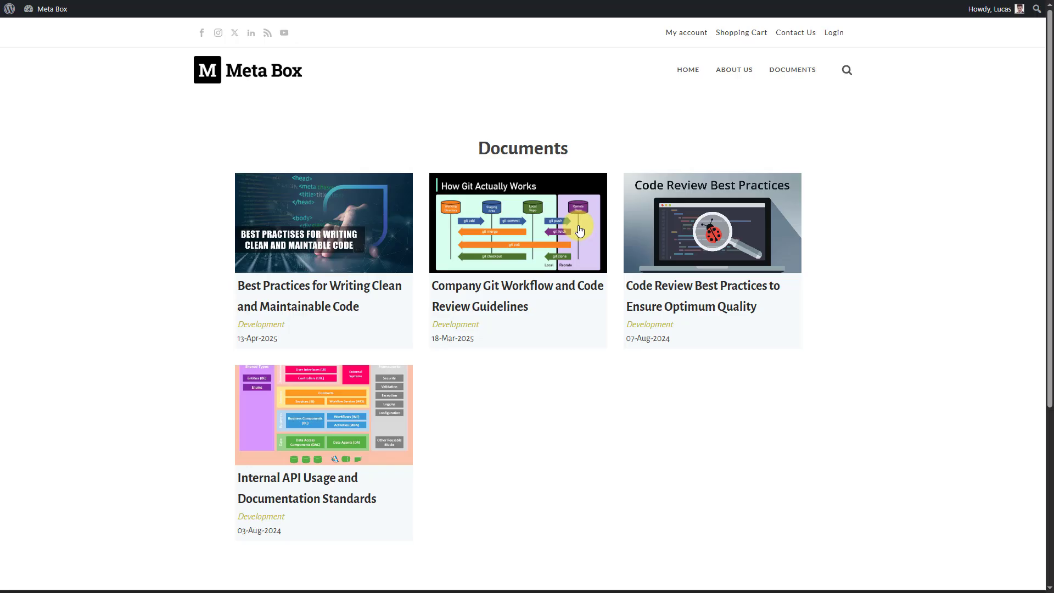
Switch to a Marketing department user with the saved username and password to check the Documents page
left_click(832, 33)
left_click(552, 151)
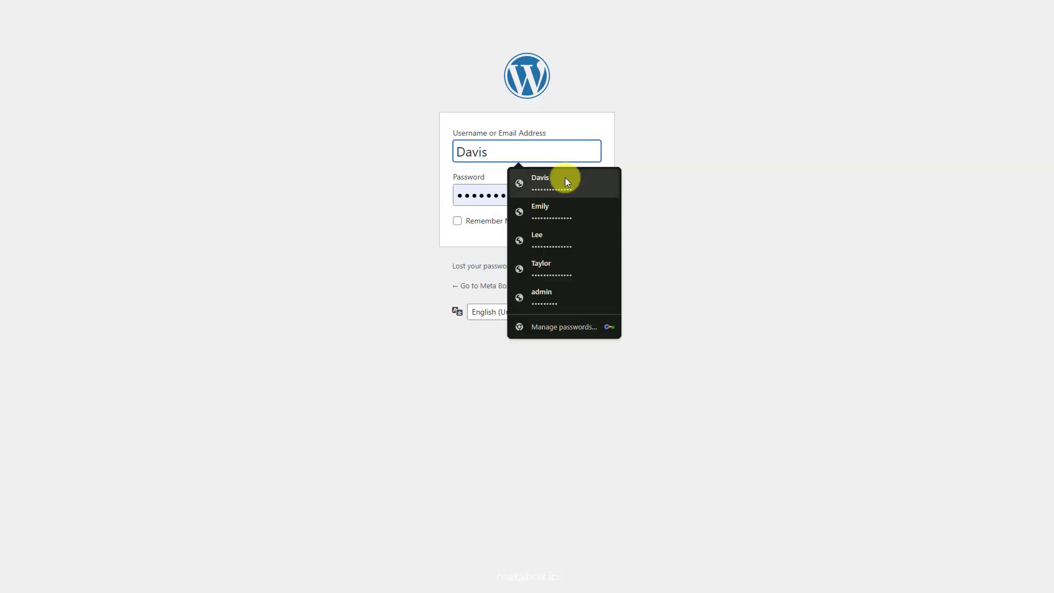
left_click(549, 207)
left_click(583, 229)
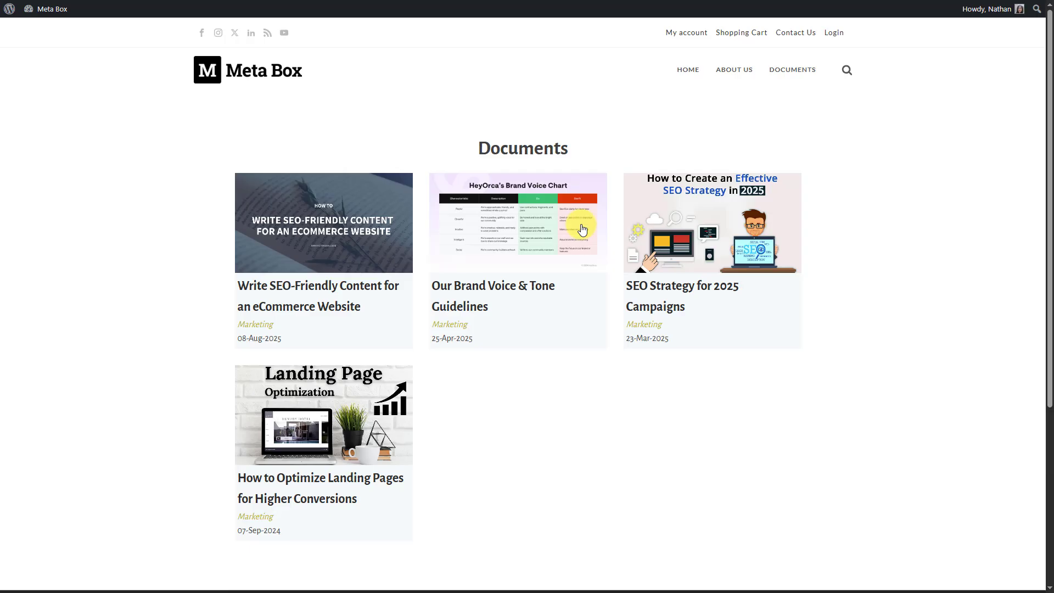
Log in with a Human Resources user's saved username and password to check the Documents page
left_click(833, 32)
left_click(516, 158)
left_click(541, 240)
left_click(583, 229)
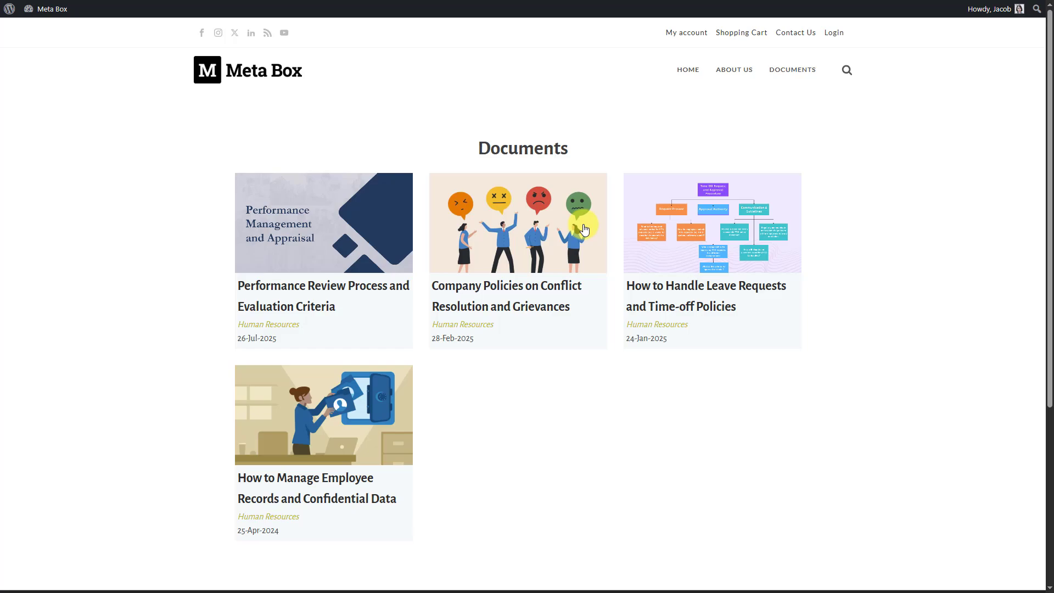
Log in with a Sales department user's saved username and password to check the Documents page
left_click(832, 32)
left_click(523, 156)
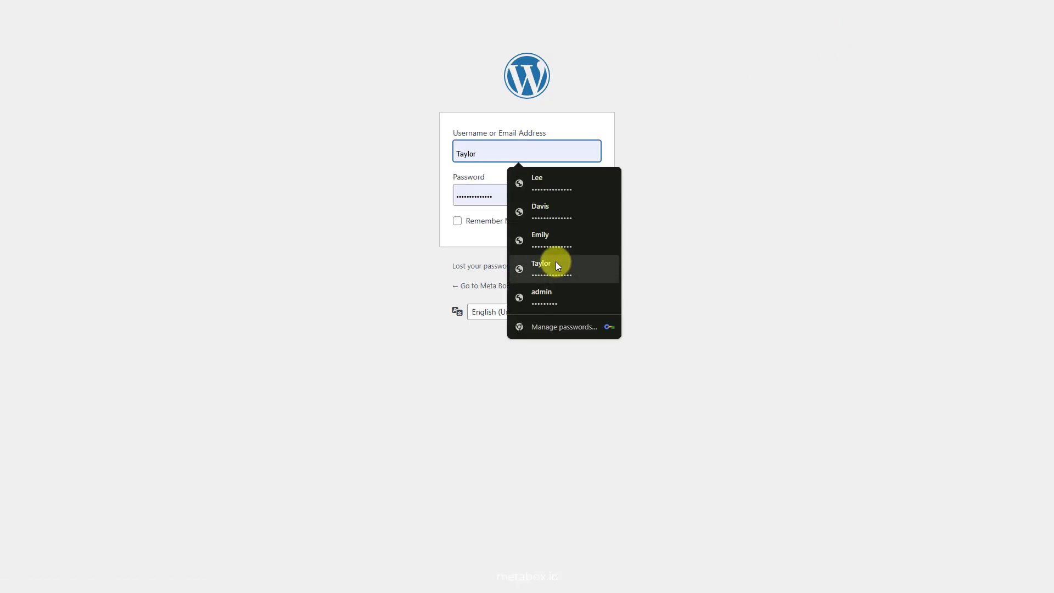
left_click(556, 265)
left_click(574, 228)
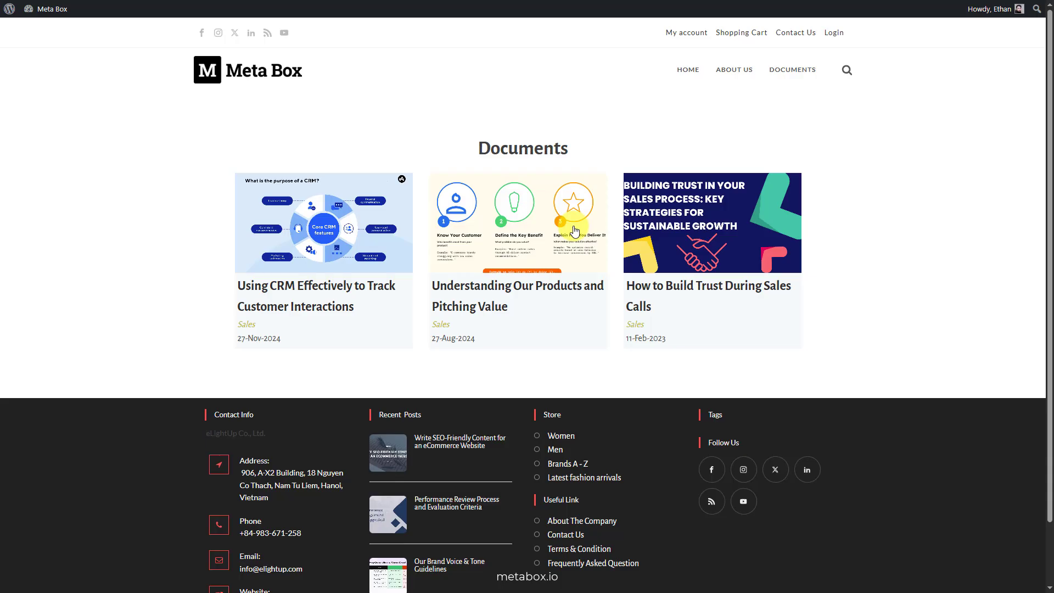